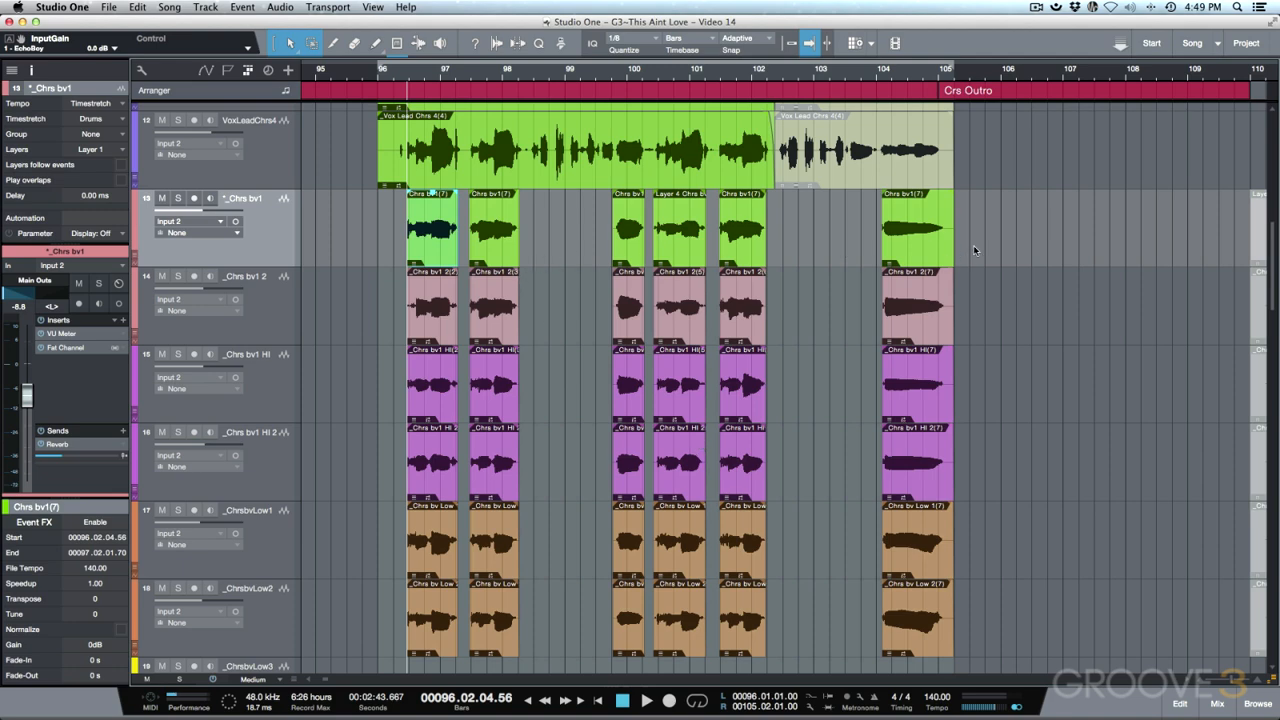
- Select the chorus events on tracks 13–18 and merge them into one part per track
scroll(864, 268, "right", 6)
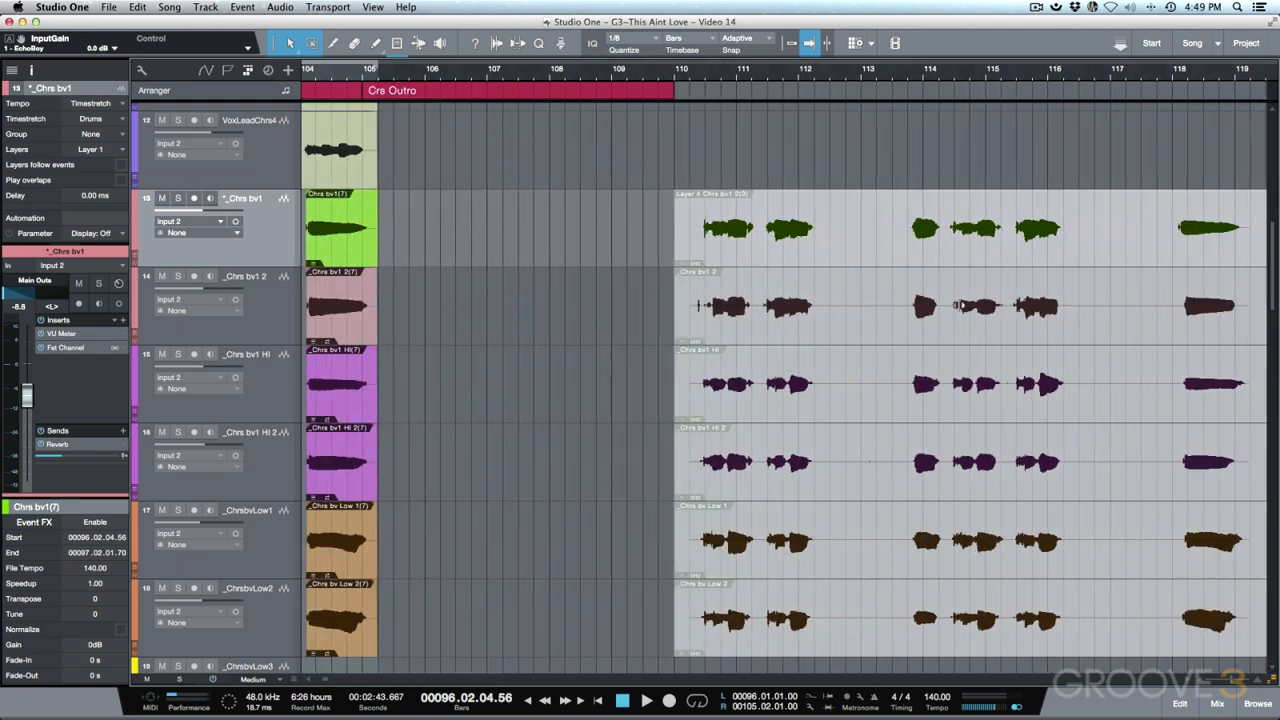
scroll(958, 305, "left", 6)
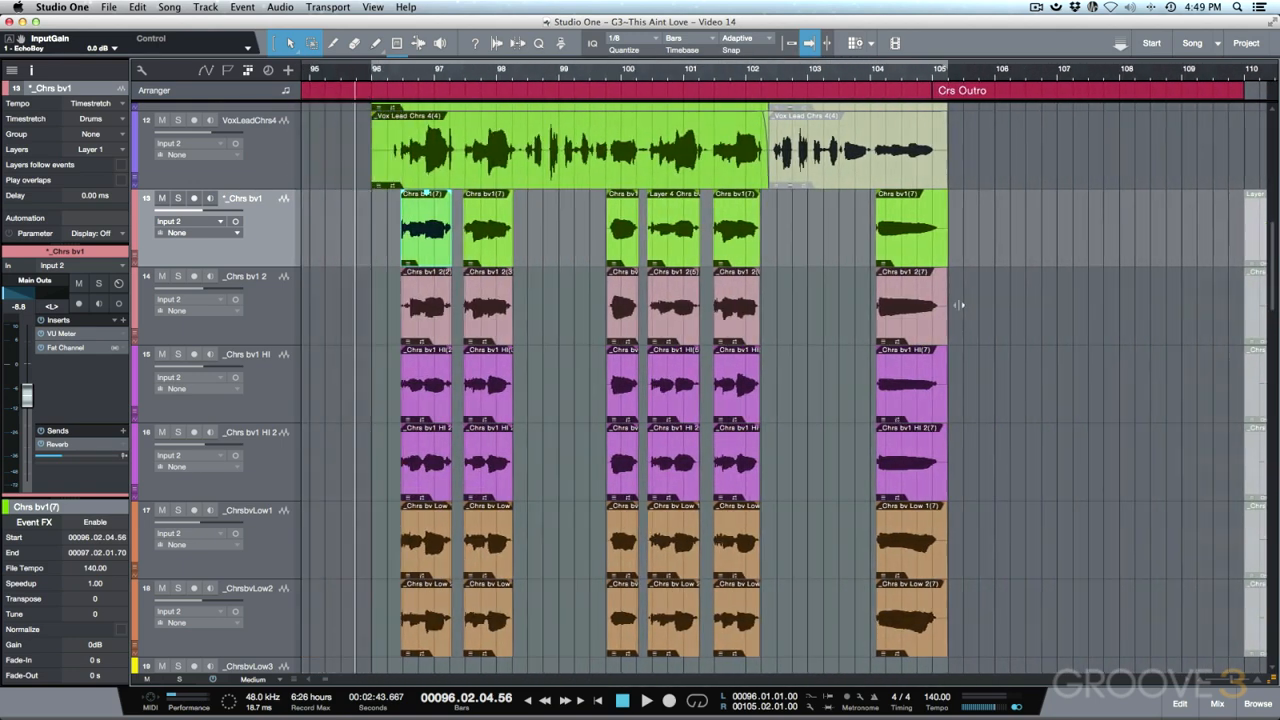
left_click_drag(363, 241, 740, 641)
left_click_drag(831, 641, 997, 655)
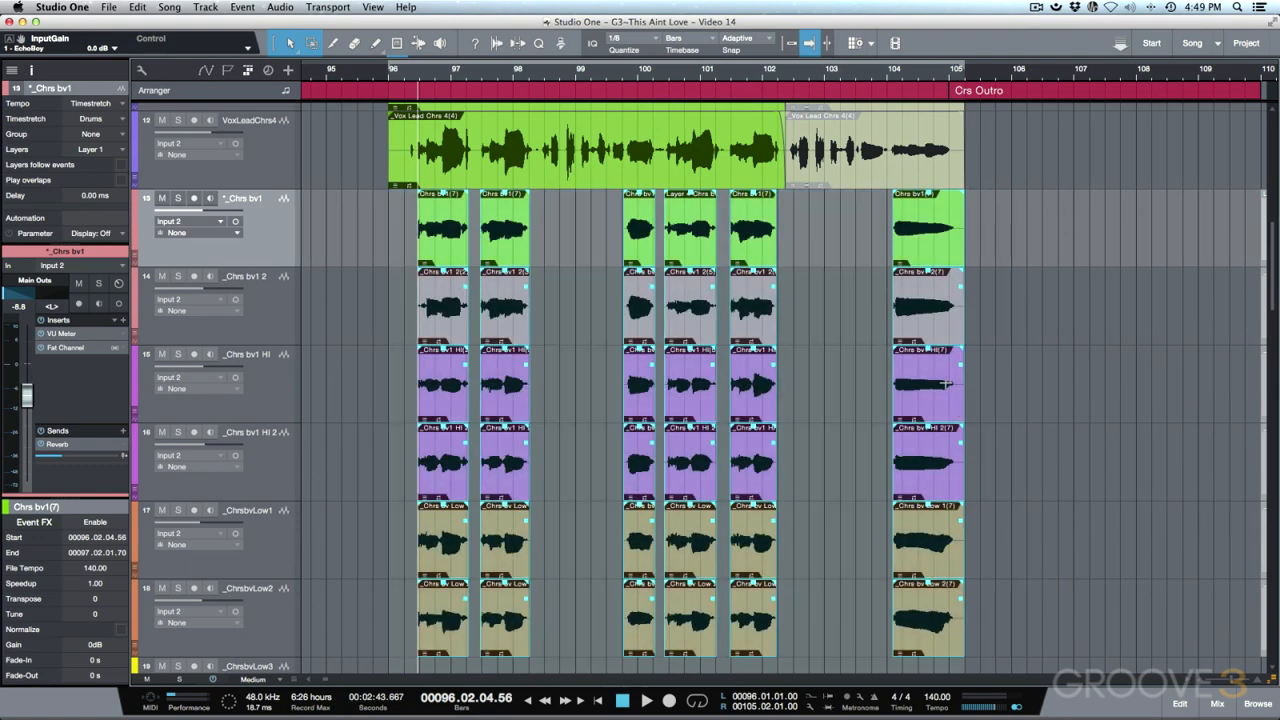
key("n")
key("g")
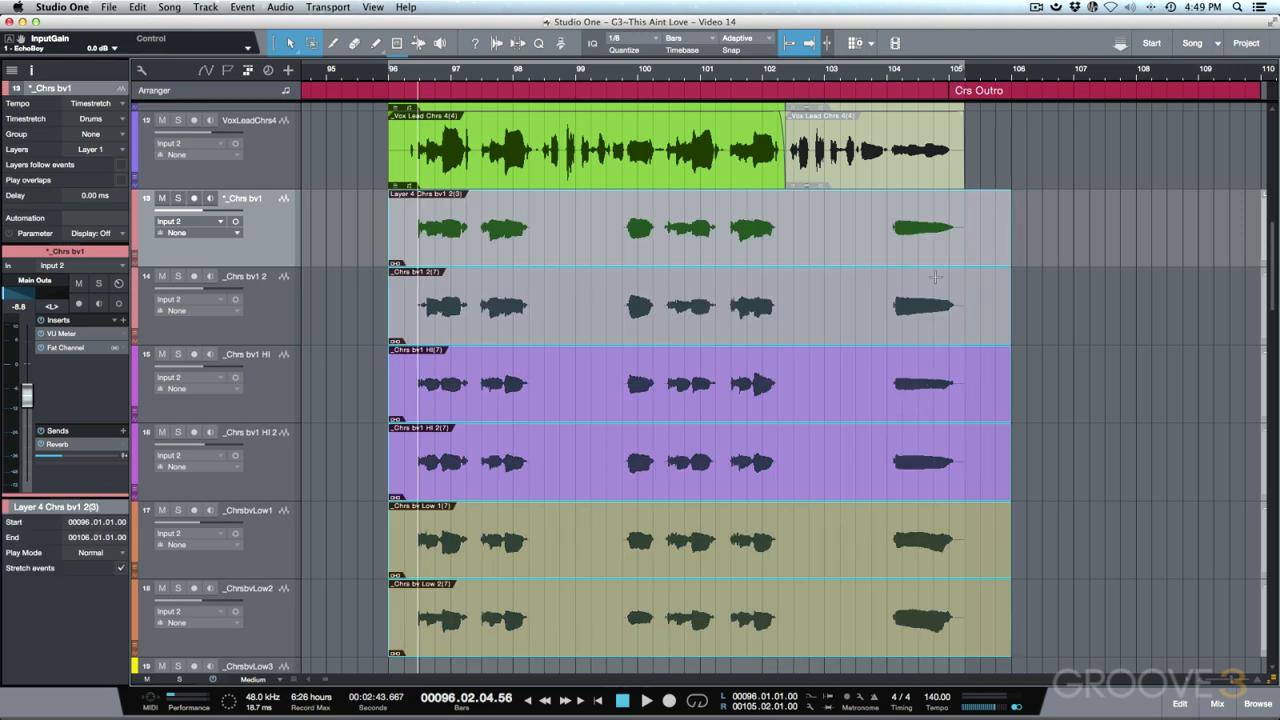
- Copy the merged parts to bar 121 as a muted backup, then zoom to the originals
key("w")
key("w")
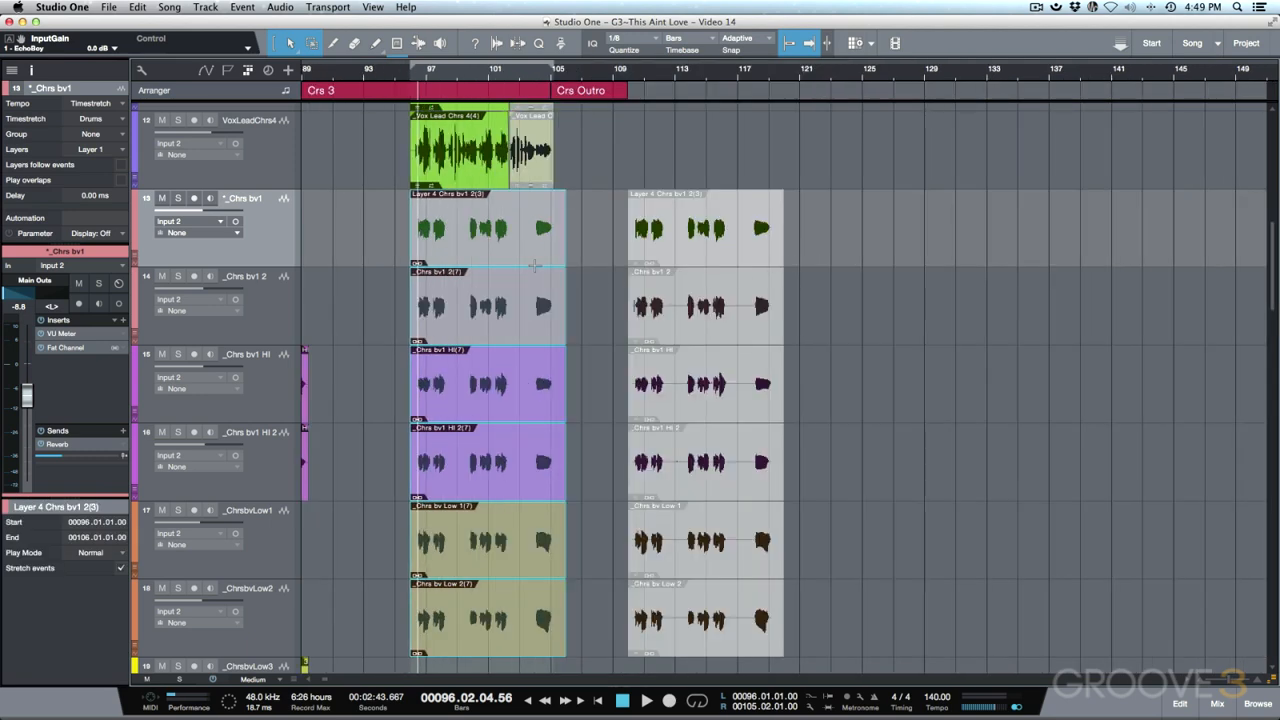
left_click_drag(493, 254, 888, 268)
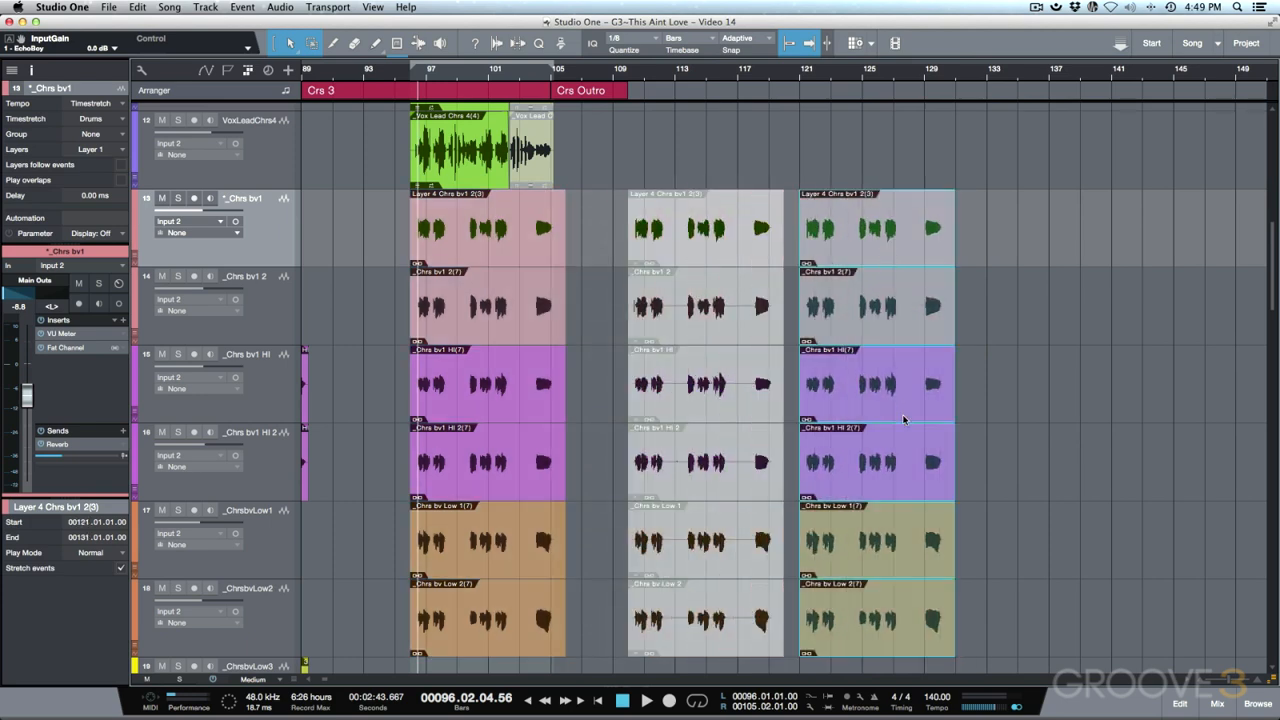
key("shift+m")
scroll(507, 242, "left", 3)
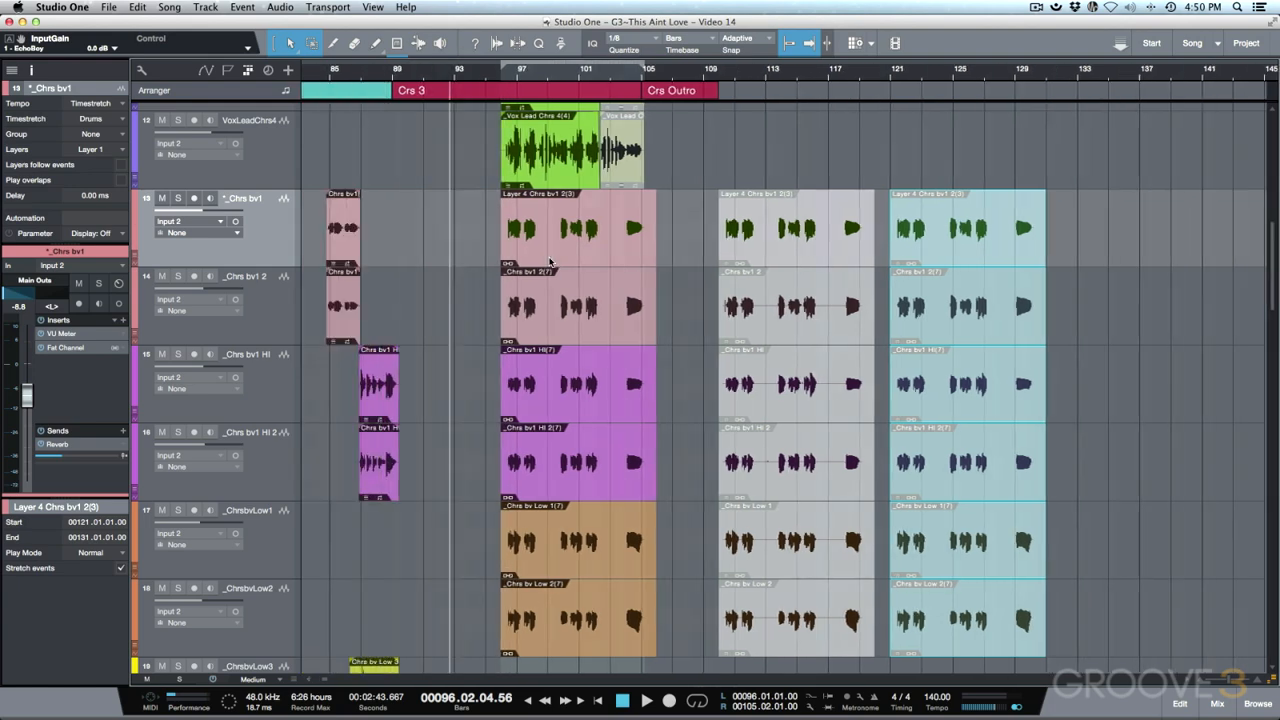
left_click_drag(688, 250, 580, 642)
key("z")
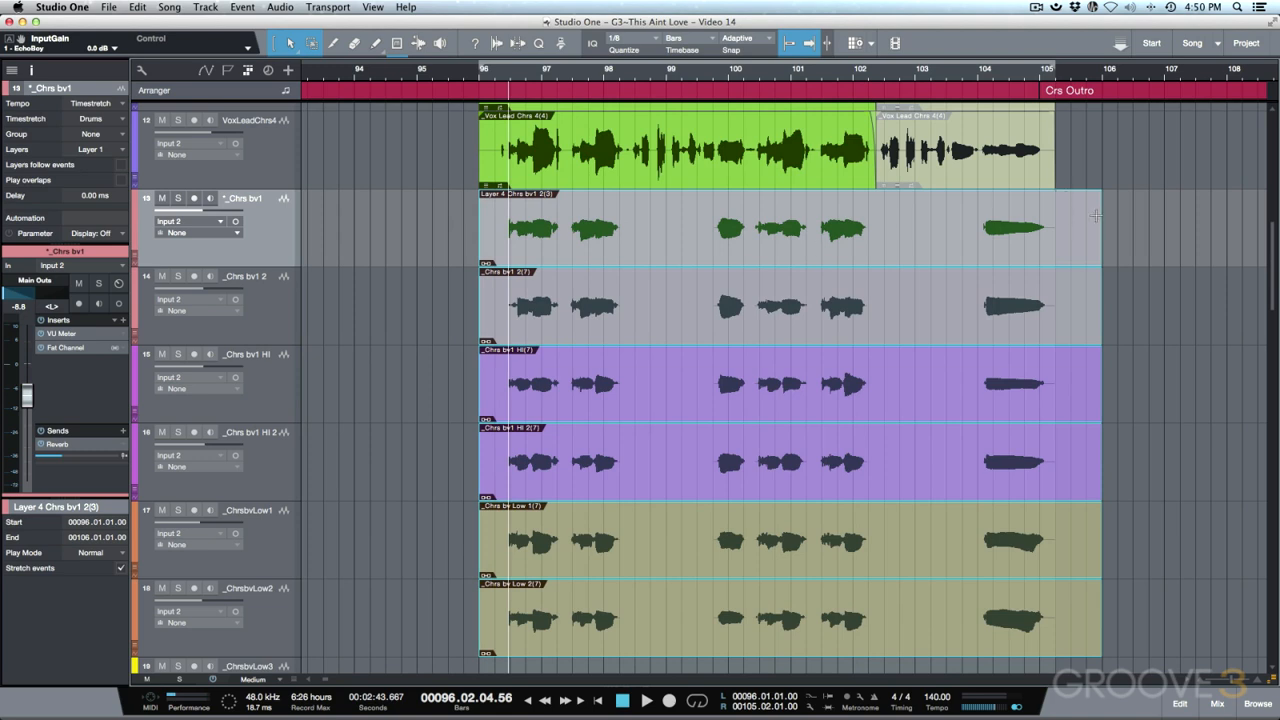
- Trim the parts to end near bar 105, re-merge them, and bounce each to one audio event
left_click_drag(1099, 219, 1061, 240)
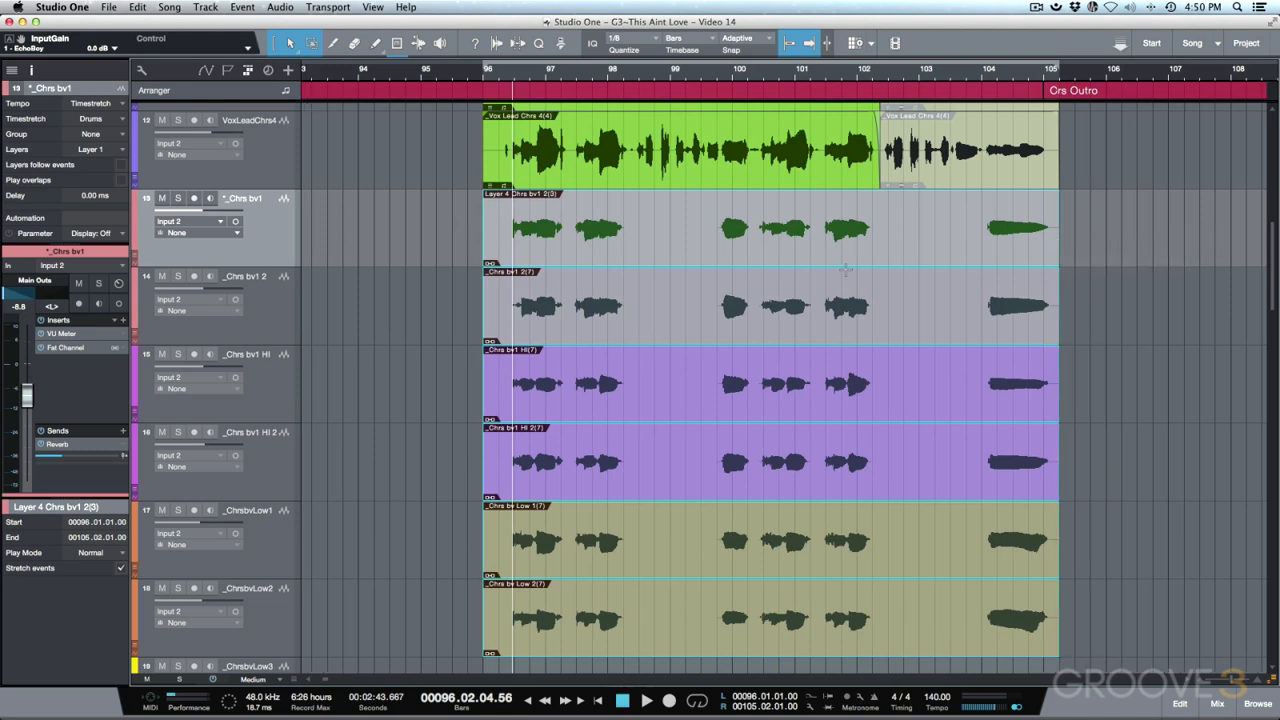
scroll(845, 268, "right", 2)
key("l")
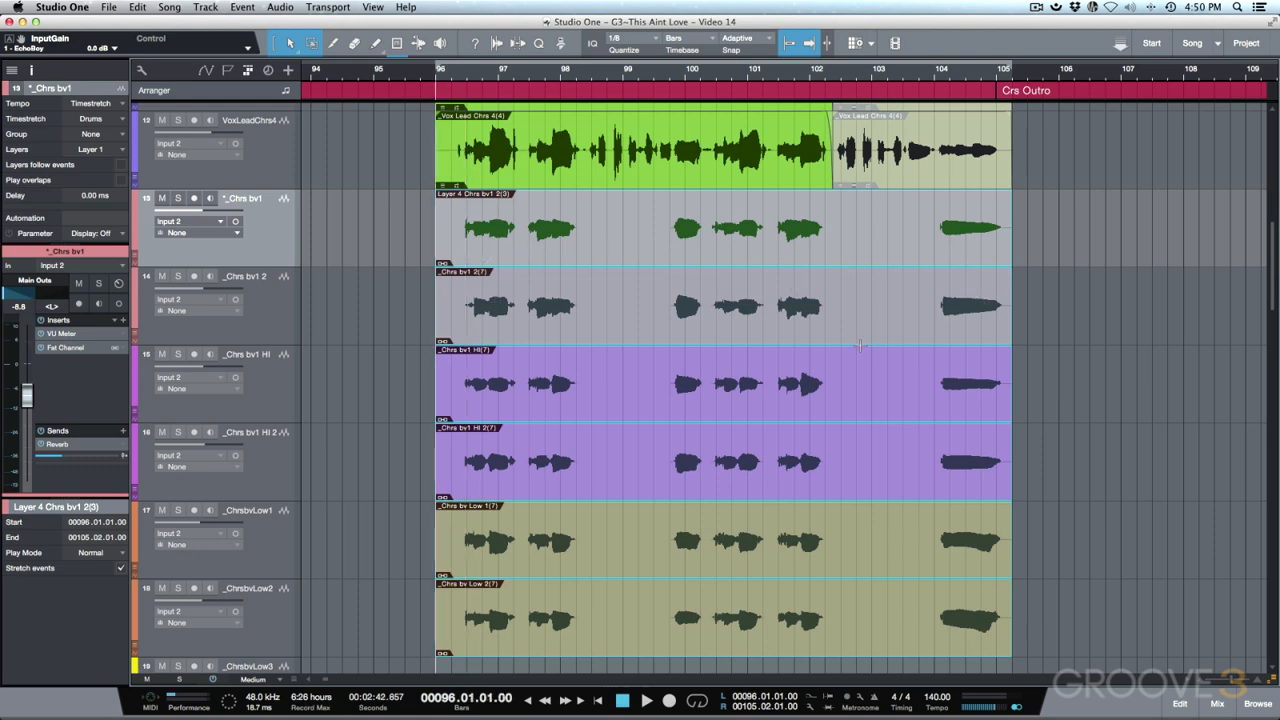
key("super+z")
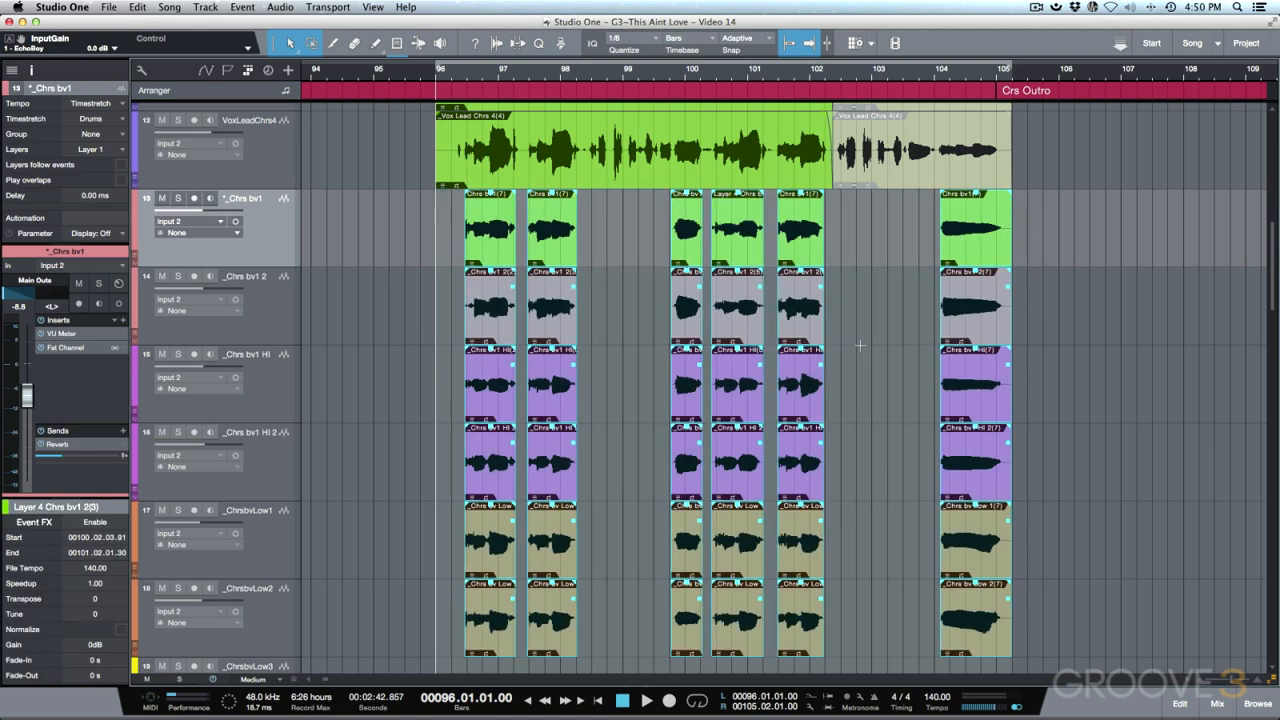
key("g")
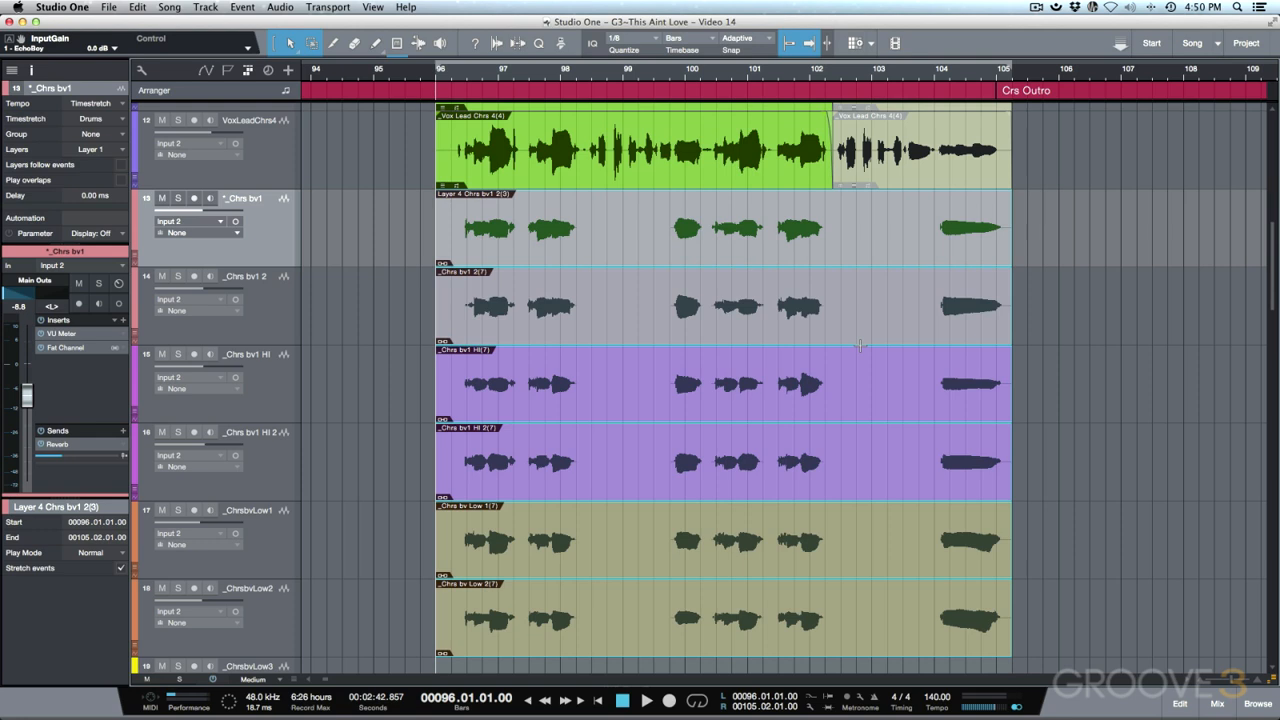
key("super+b")
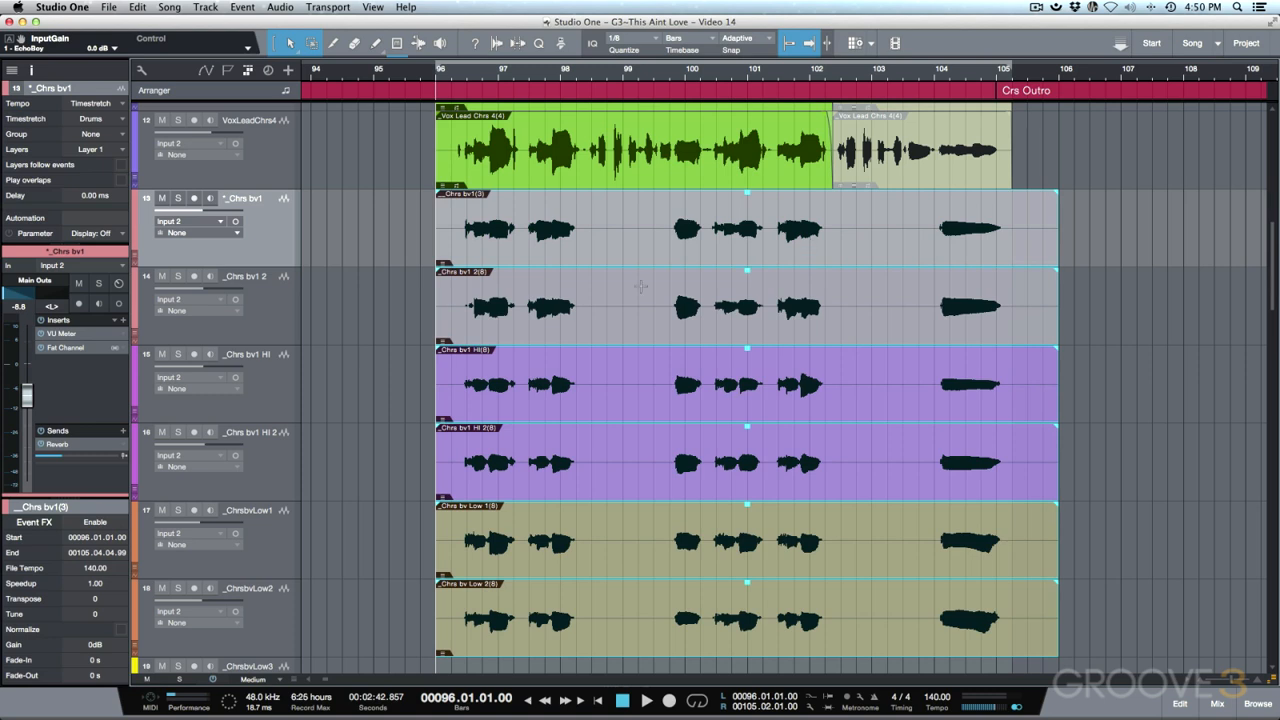
- Solo backing-vocal tracks 13–18 and play them from the start and from around bar 100
left_click(275, 623, "shift")
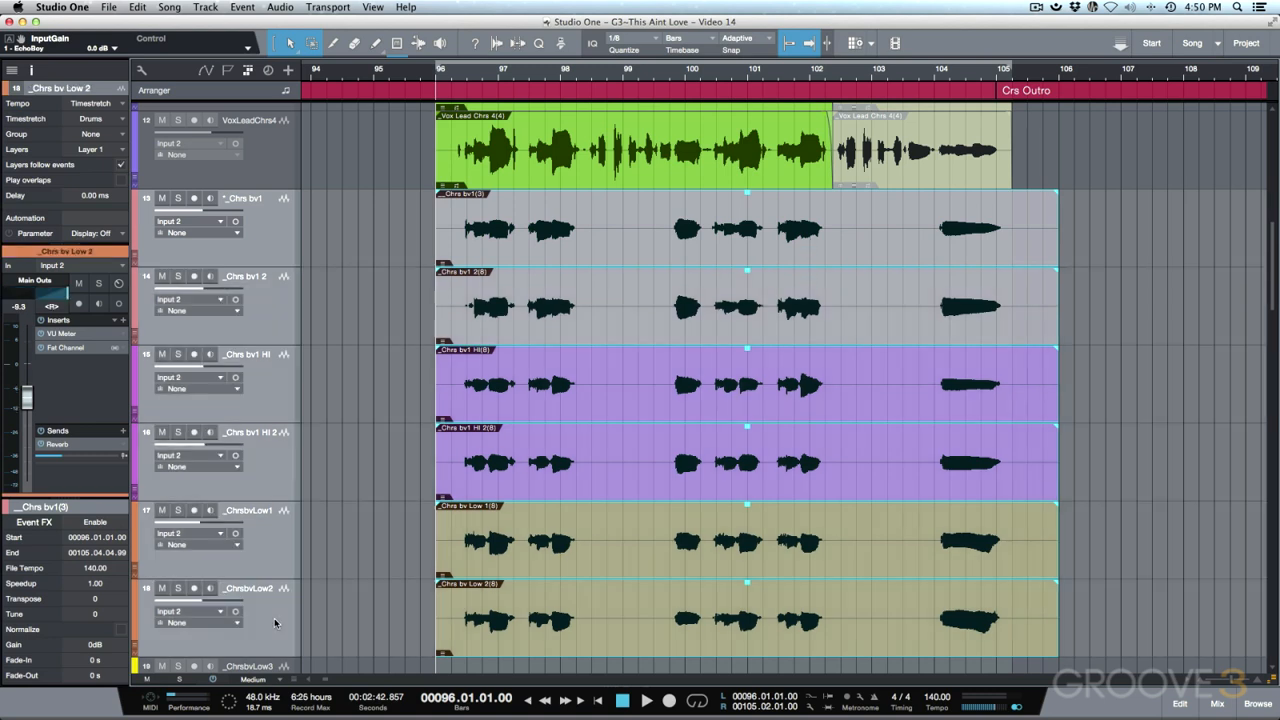
key("s")
key("space")
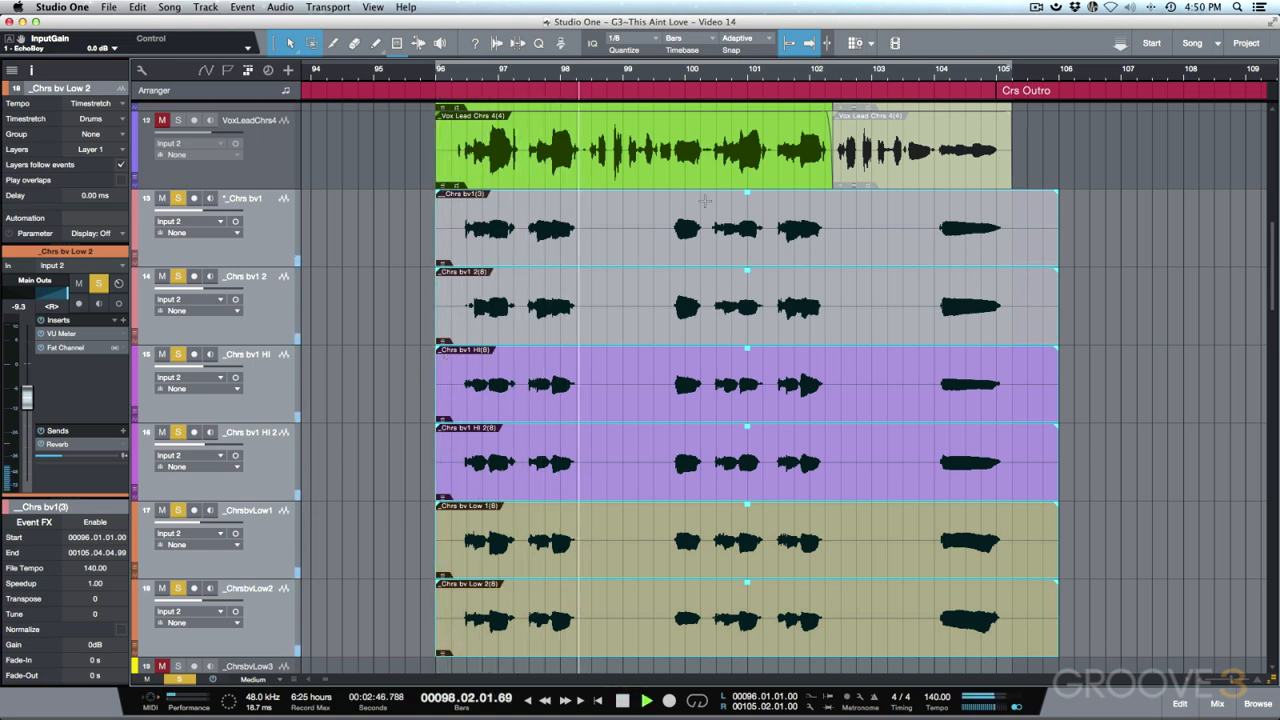
key("space")
left_click(670, 228)
key("space")
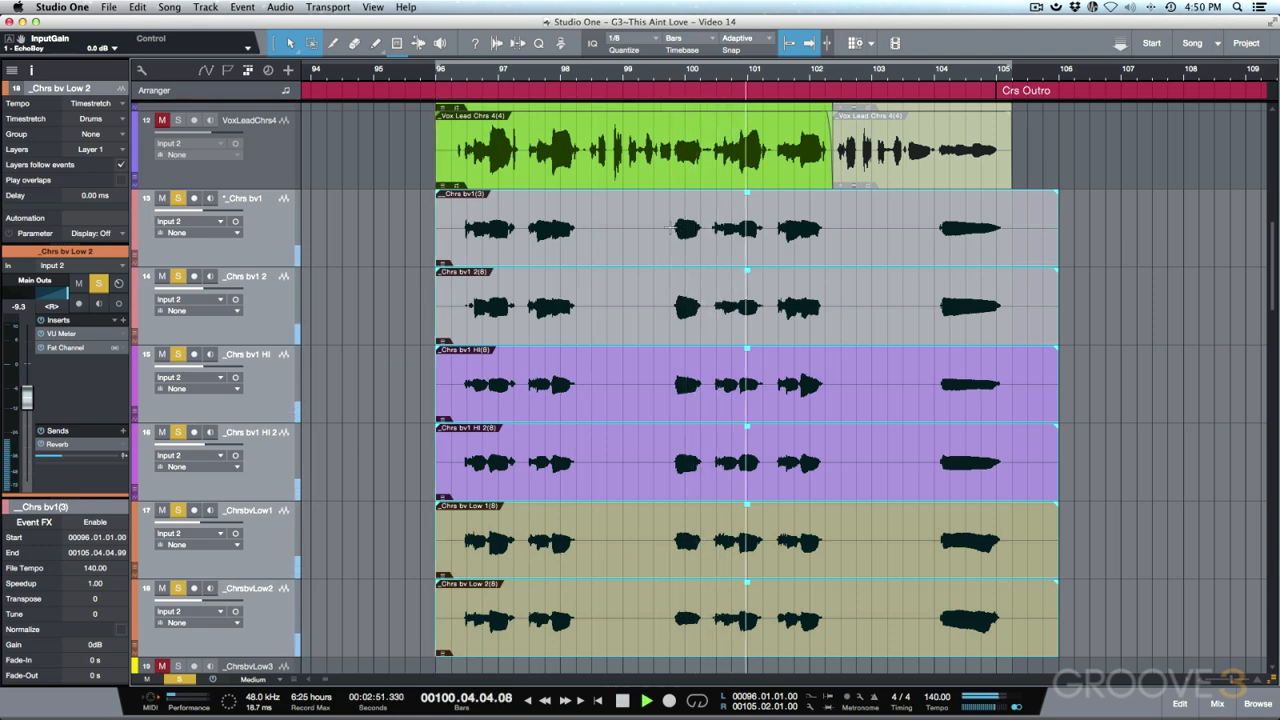
key("space")
- Audition the final held note near bar 104, then open the event in Melodyne
left_click(933, 245)
key("space")
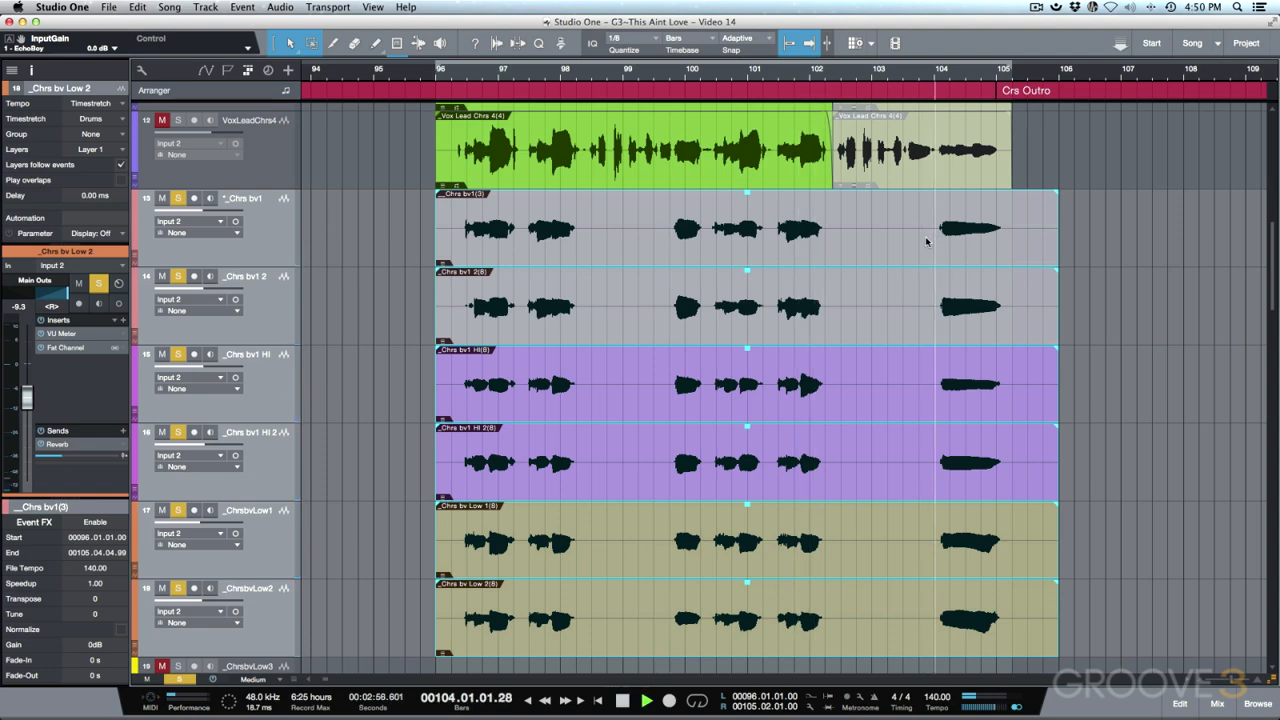
key("space")
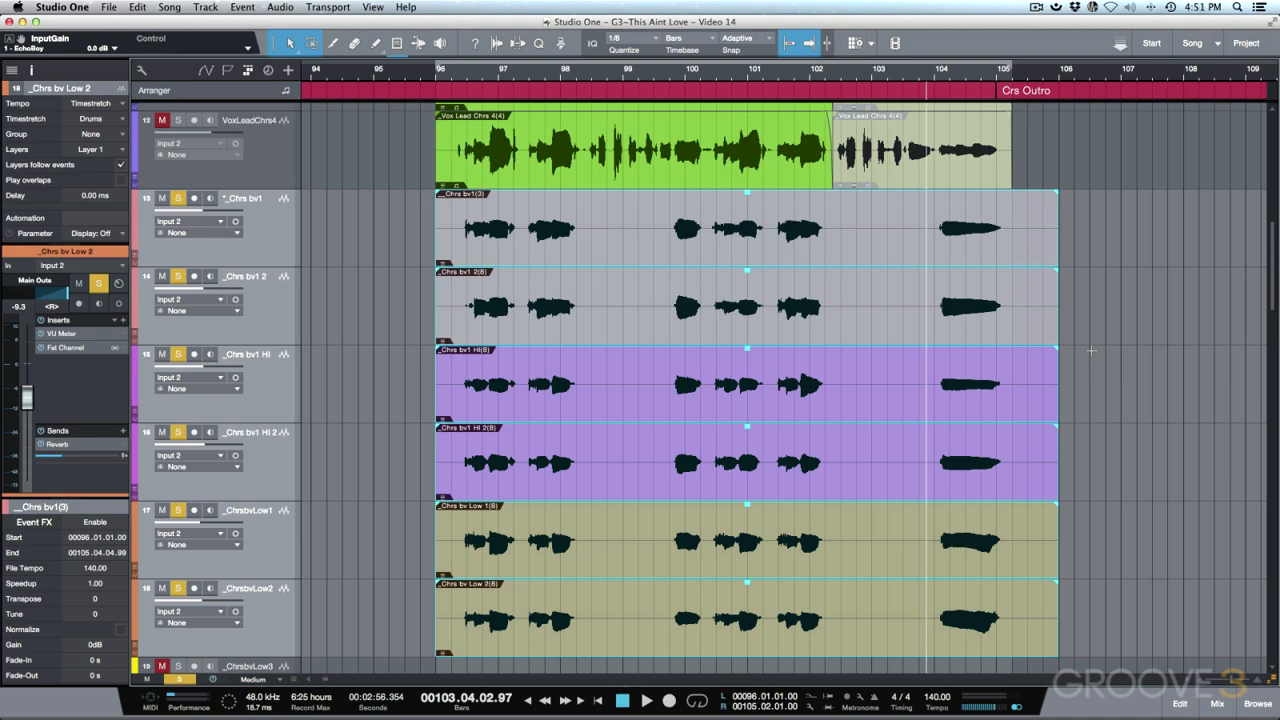
key("super+m")
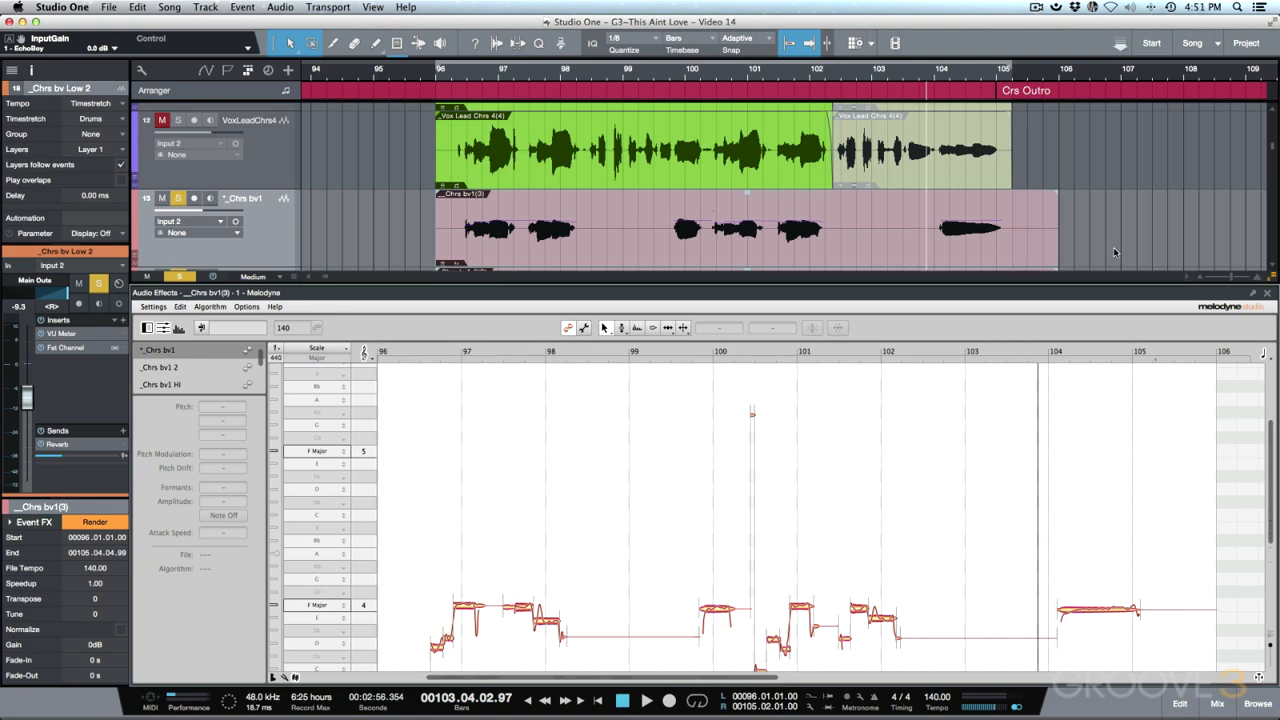
- Close Melodyne, select each of the six backing-vocal events in turn, and scroll up to the lead vocals
left_click(986, 260)
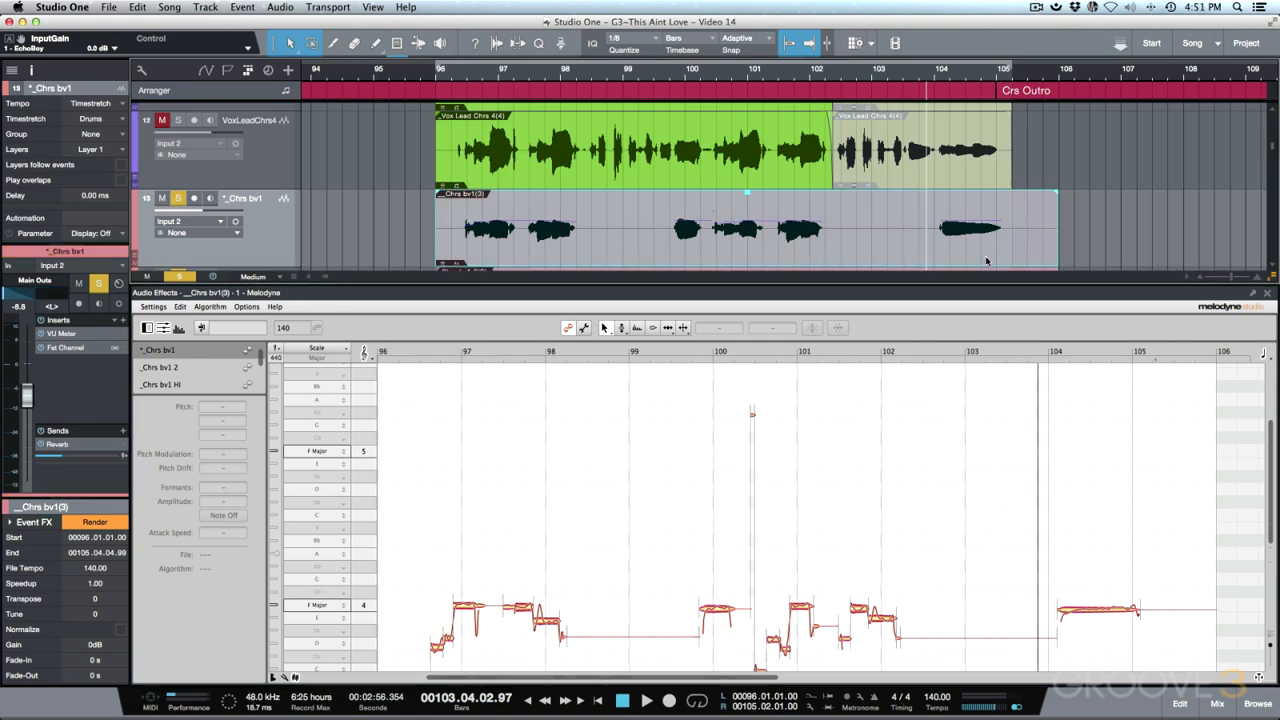
left_click(1268, 294)
left_click(995, 325)
left_click(1005, 390)
left_click(1010, 481)
left_click(1013, 547)
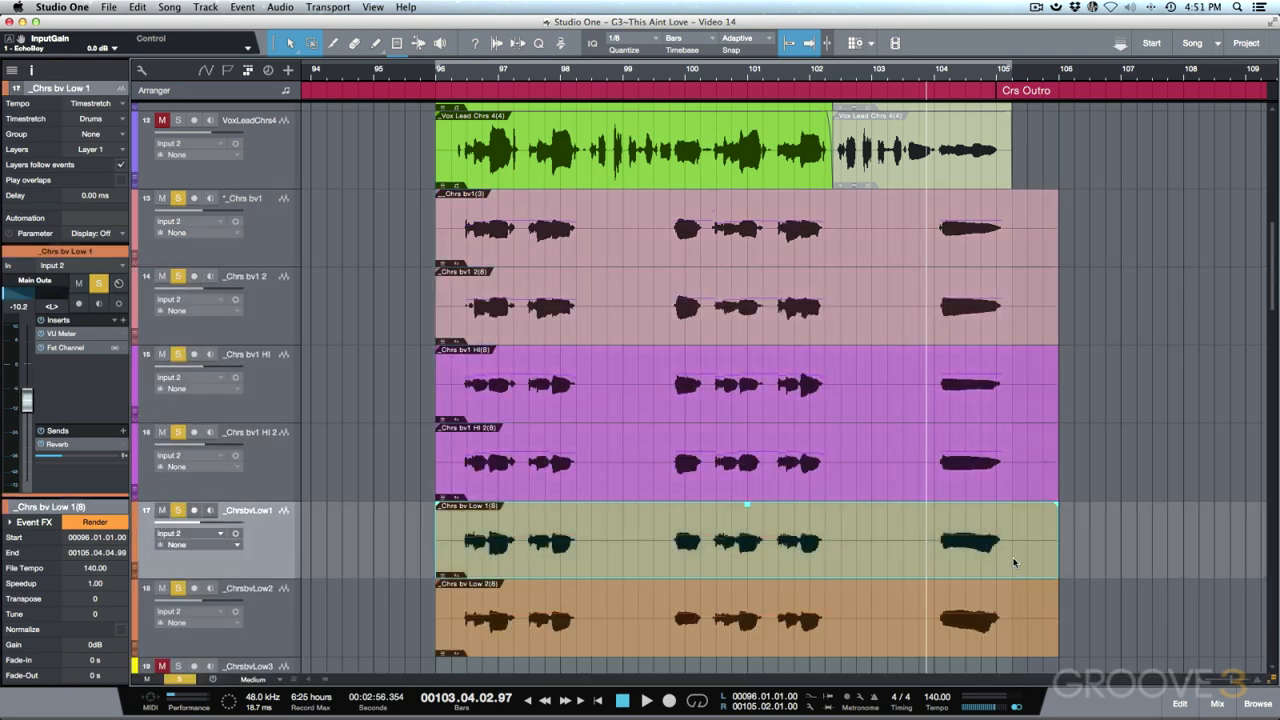
left_click(1008, 621)
left_click(741, 249)
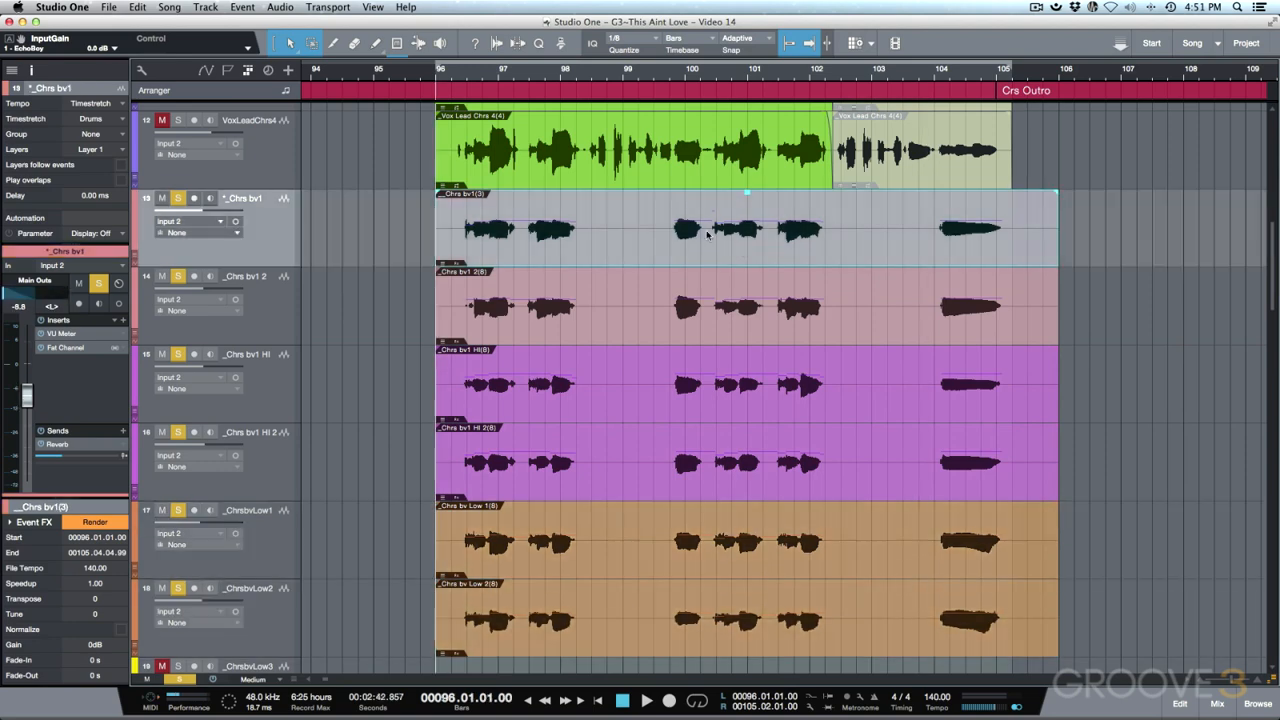
scroll(677, 238, "left", 1)
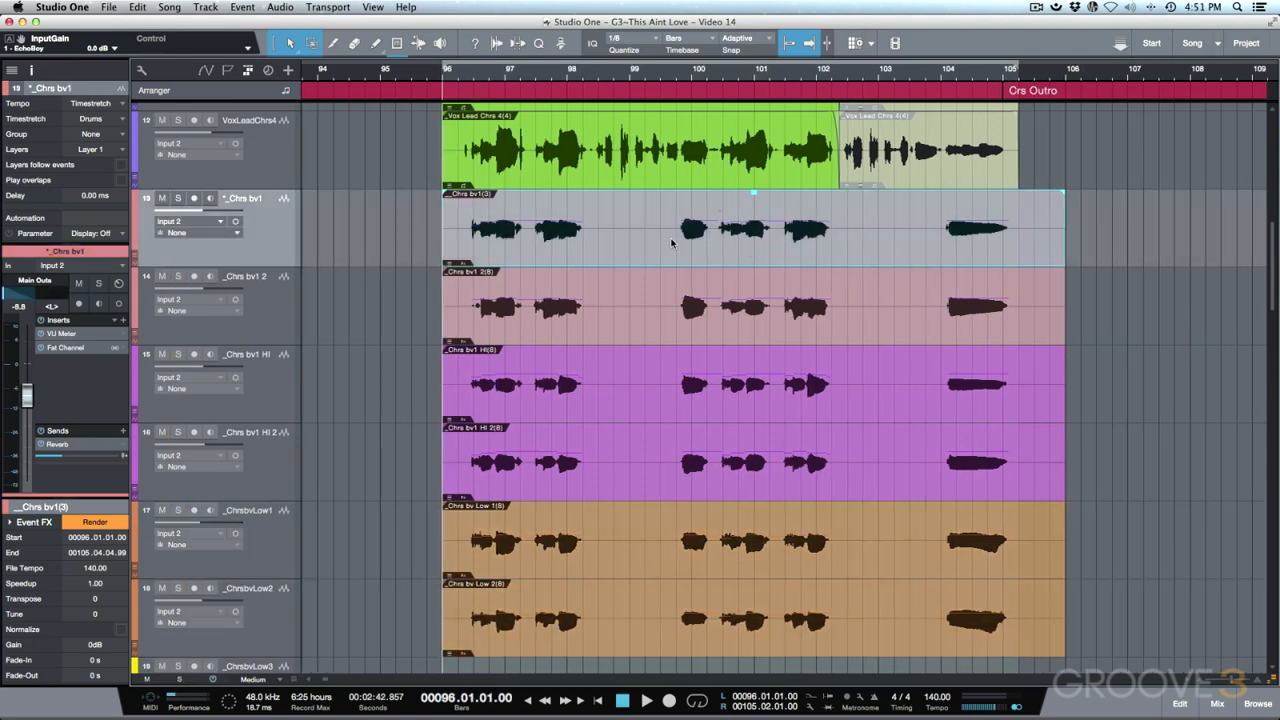
scroll(672, 242, "up", 3)
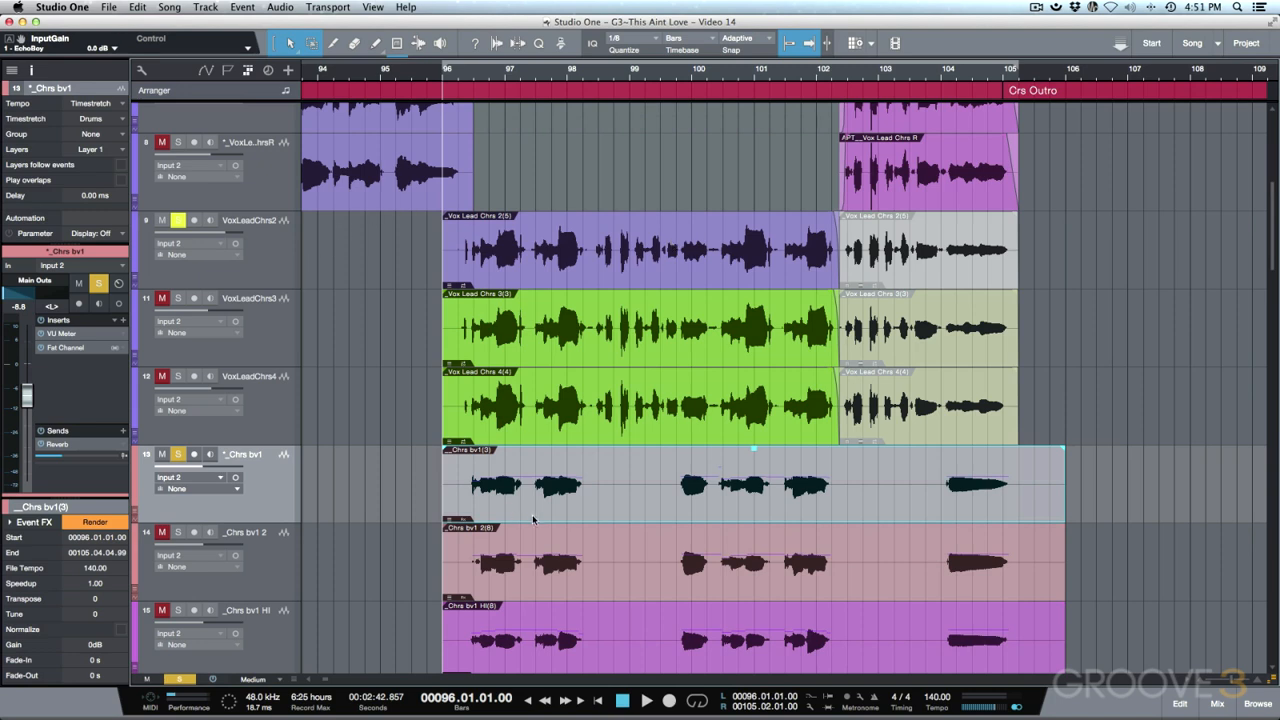
- Select the VoxLeadChrs2 track and inspect its Mixtool plug-in settings
left_click(278, 270)
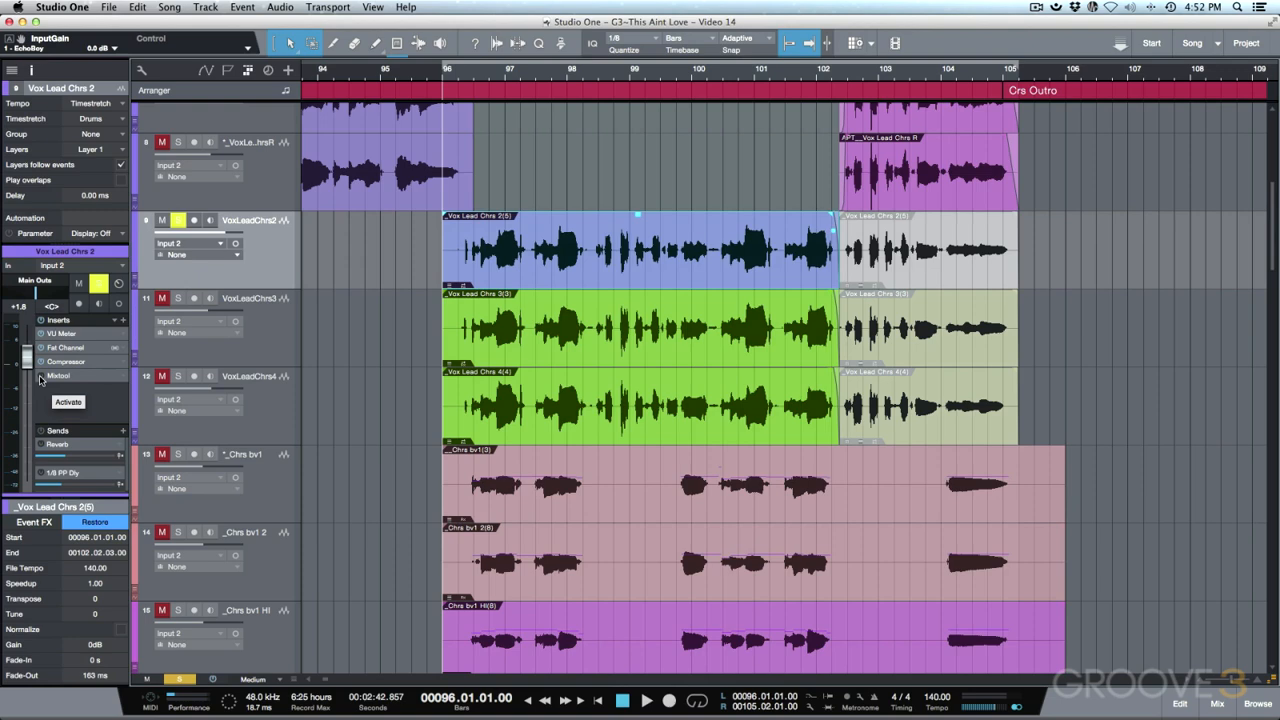
double_click(75, 378)
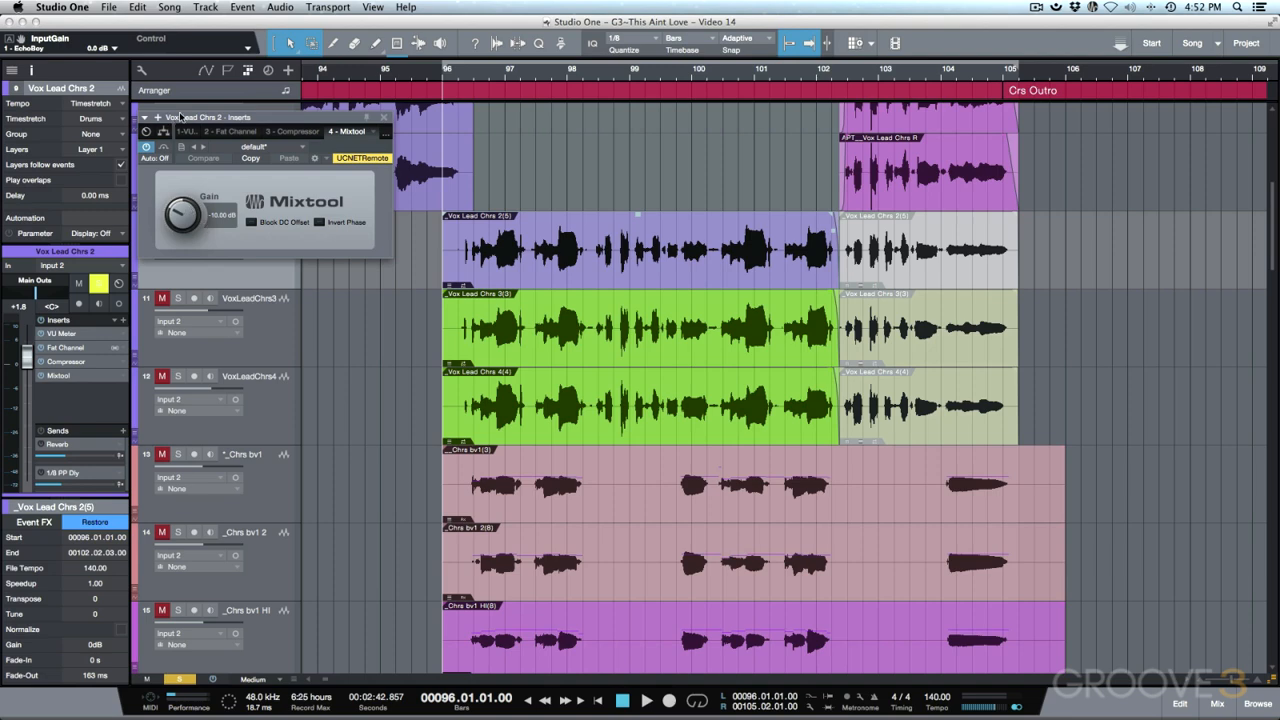
left_click(383, 118)
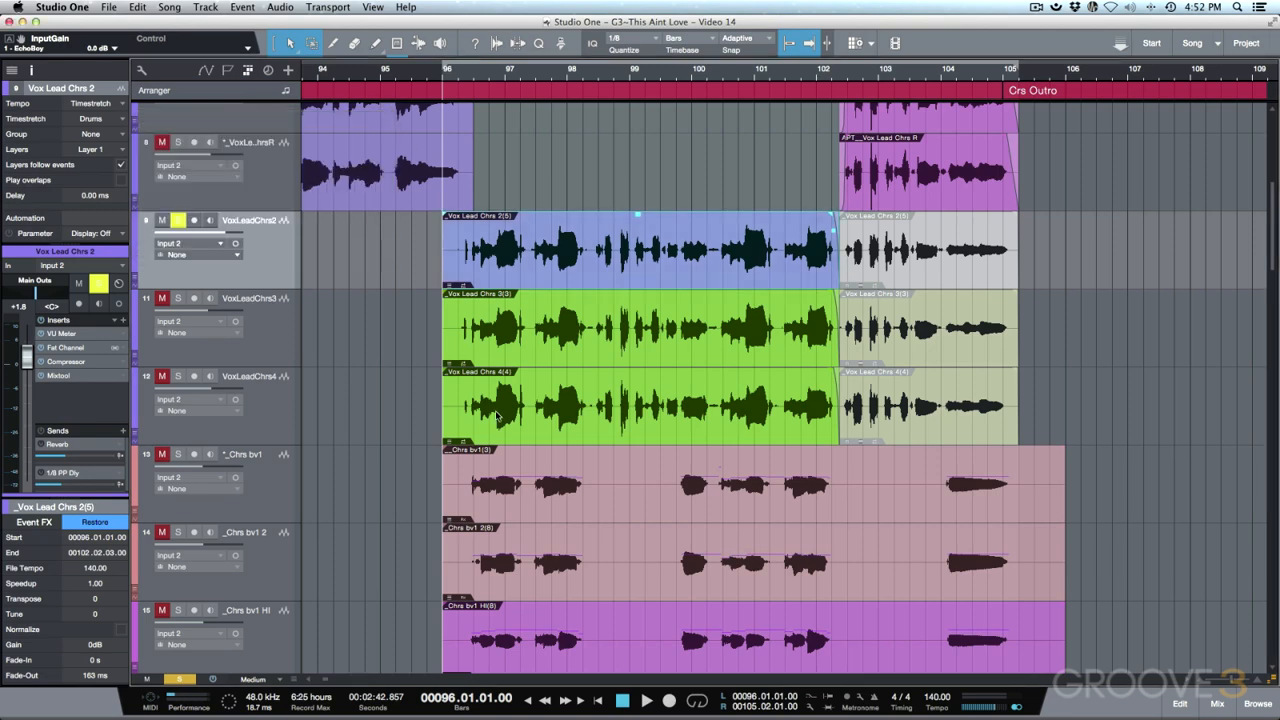
- Solo the _Chrs bv1 track and select its outro event _Chrs bv1(3)
scroll(497, 415, "down", 3)
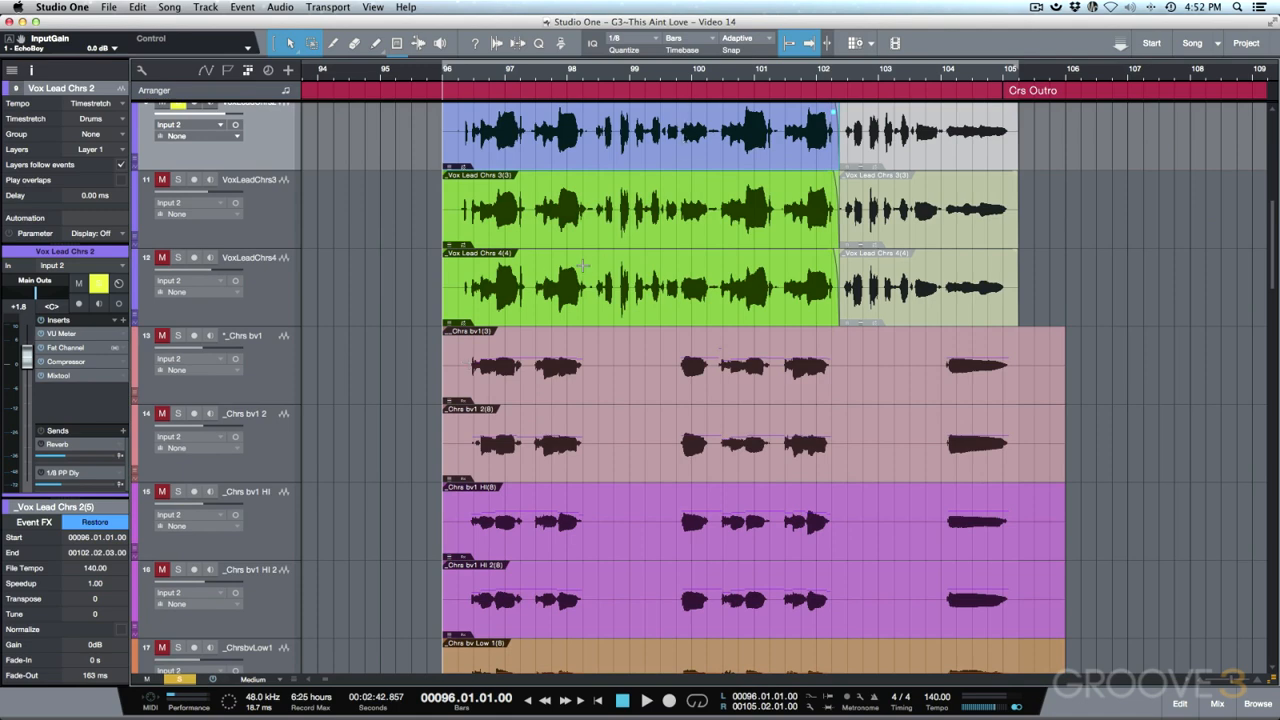
scroll(570, 293, "down", 20)
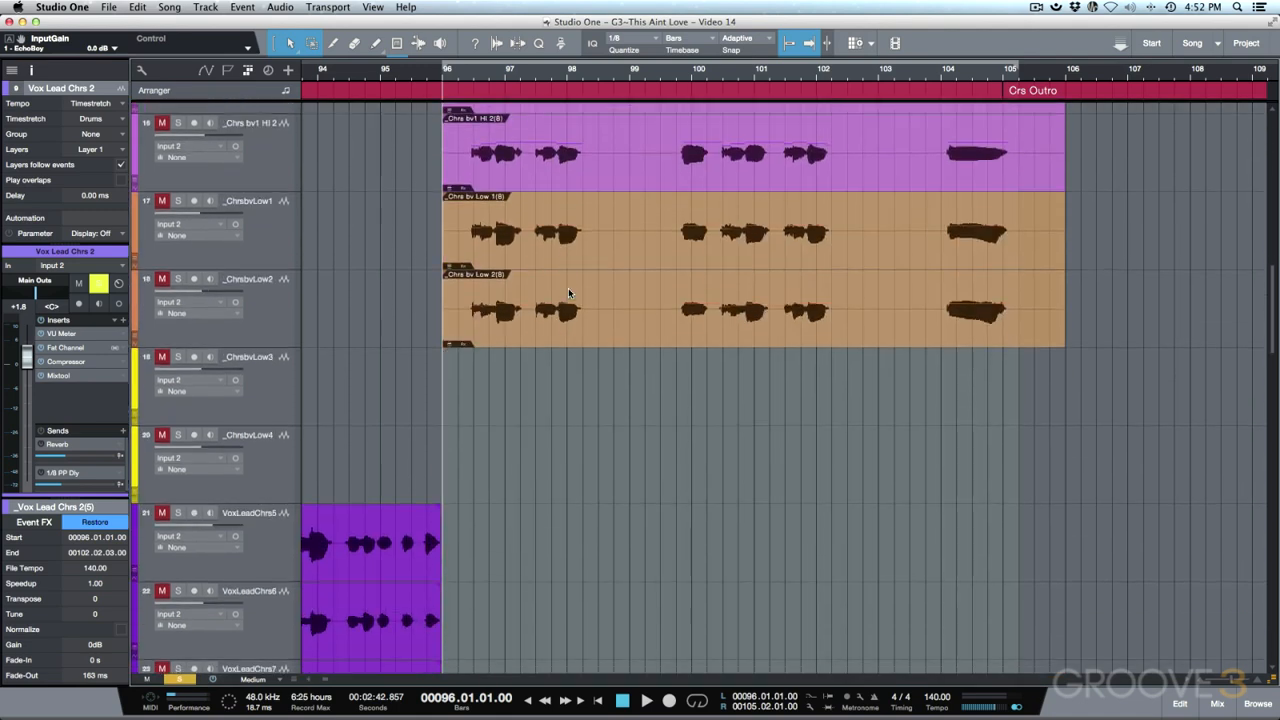
scroll(568, 292, "down", 4)
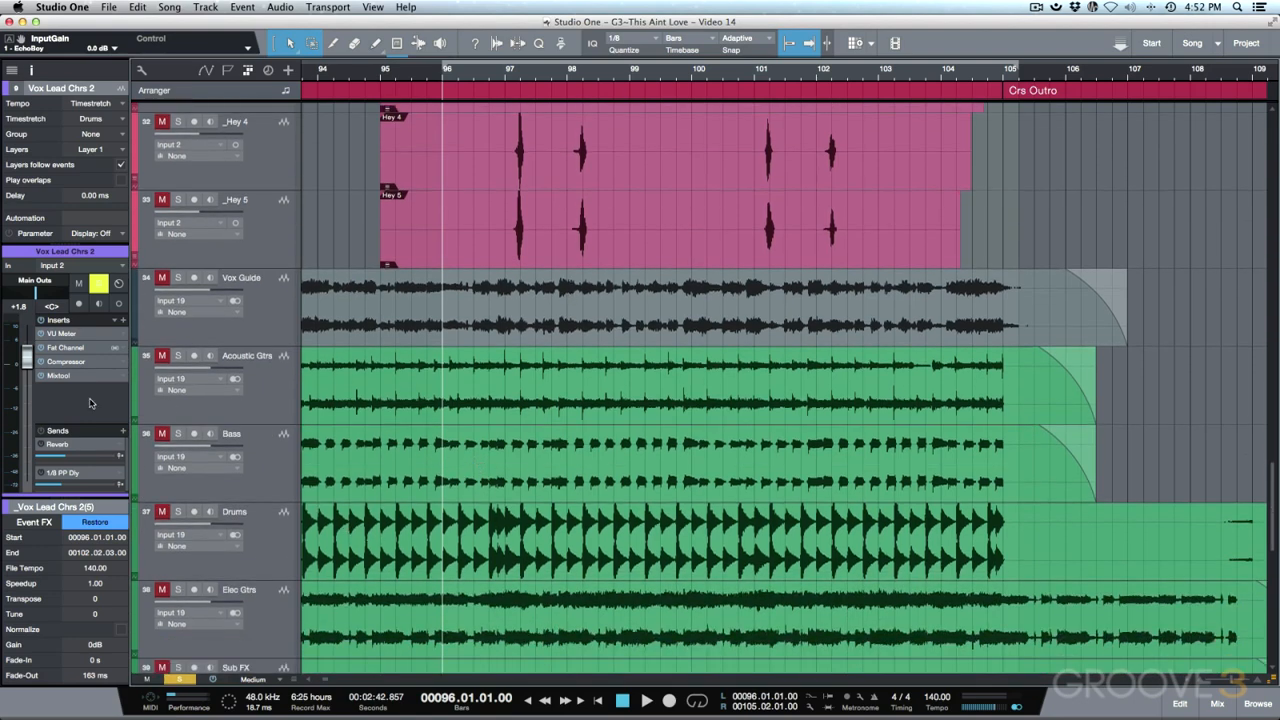
left_click(178, 434)
scroll(356, 436, "up", 20)
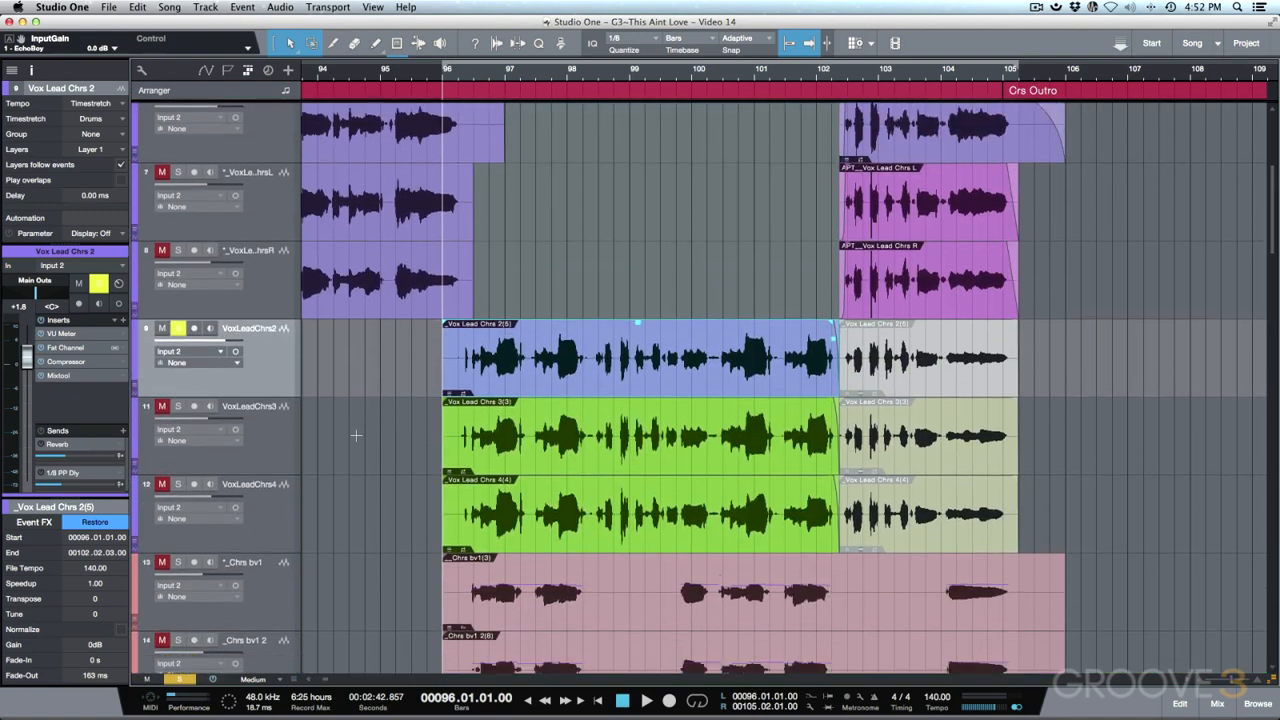
scroll(356, 436, "down", 3)
scroll(528, 411, "down", 1)
left_click(526, 414)
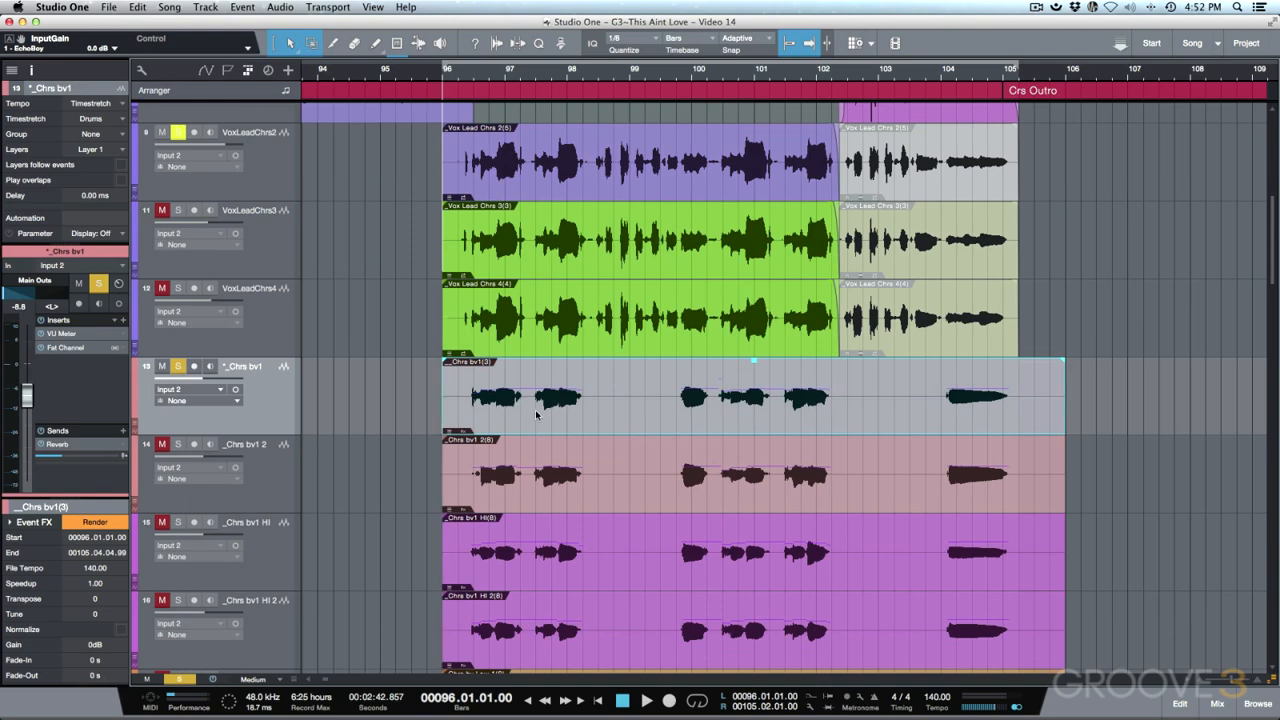
- Open _Chrs bv1(3) in Melodyne and drag the divider to give the arrangement more room
double_click(534, 411)
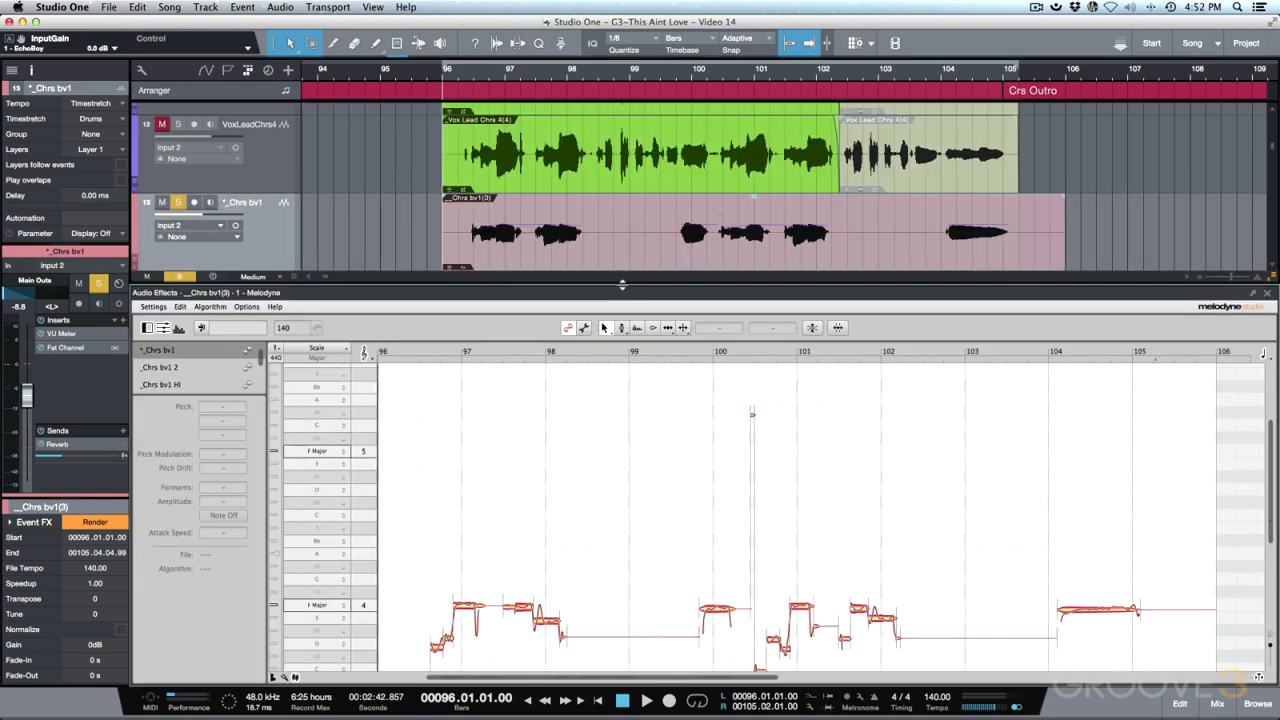
scroll(551, 437, "down", 3)
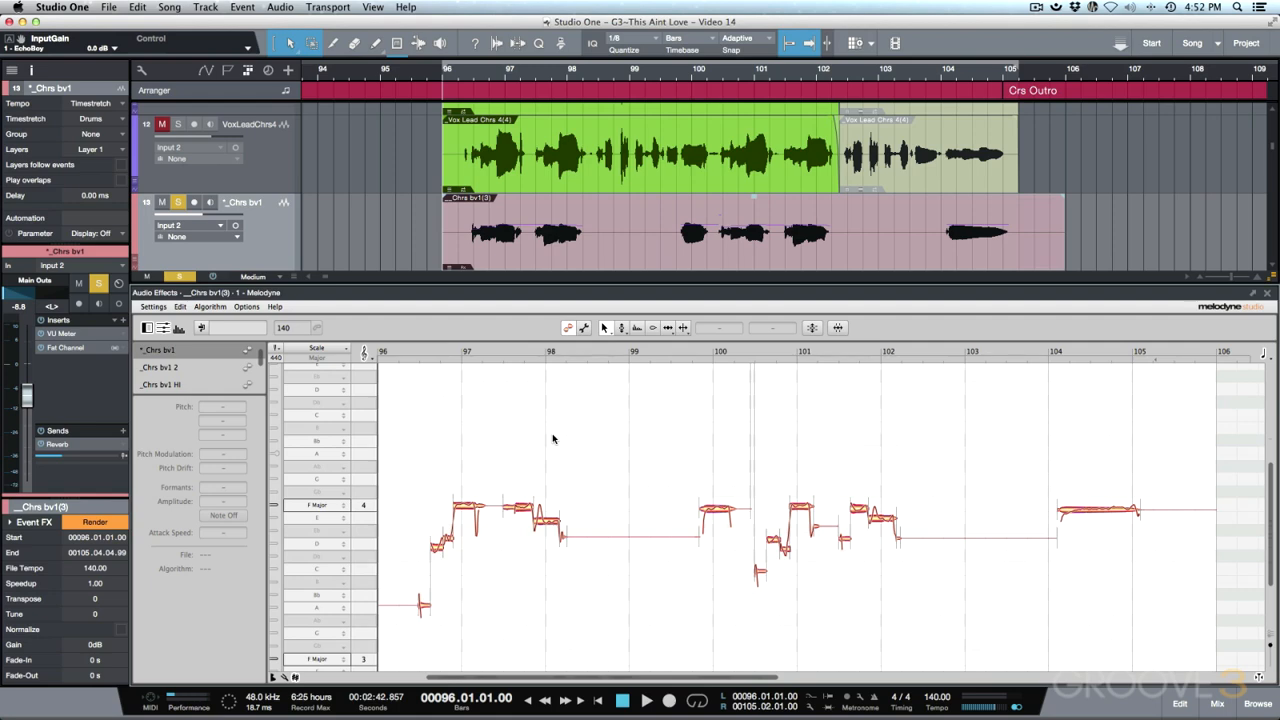
mouse_move(614, 287)
left_mouse_down()
mouse_move(613, 382)
mouse_move(614, 290)
left_mouse_up()
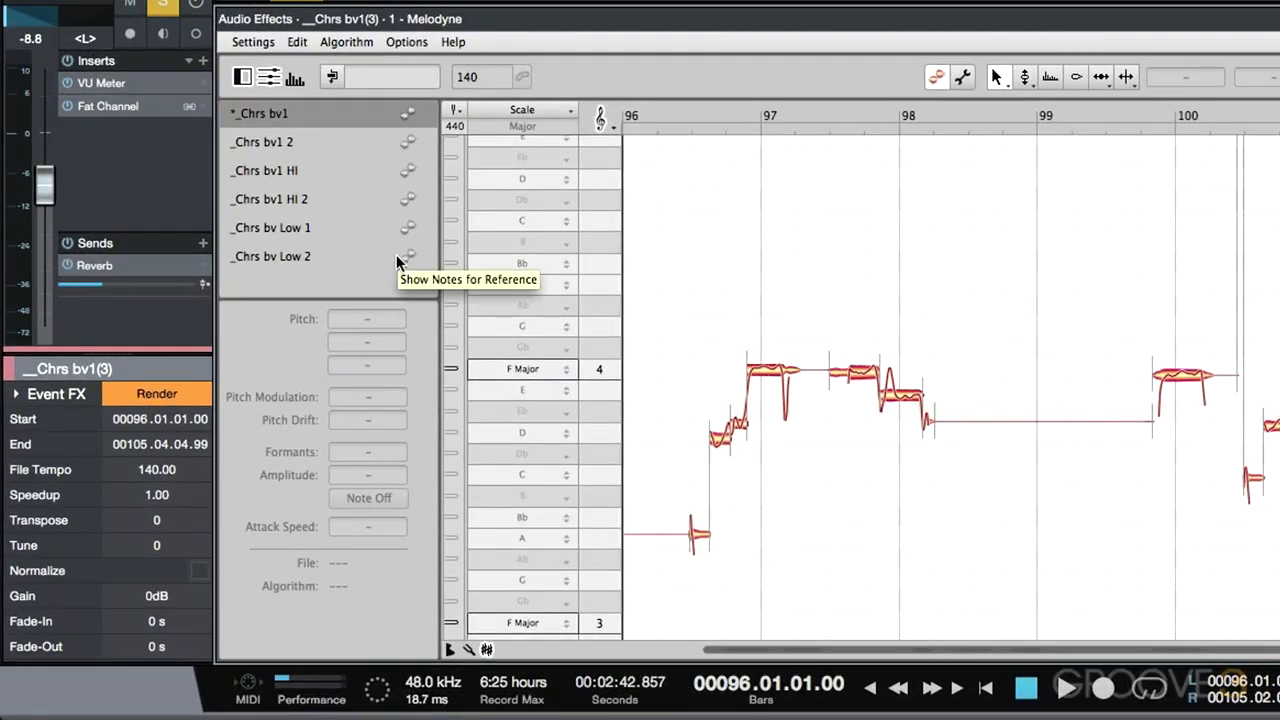
- Overlay _Chrs bv1 2, bv1 HI, bv1 HI 2 and bv Low 1 as grey reference notes
left_click(410, 142)
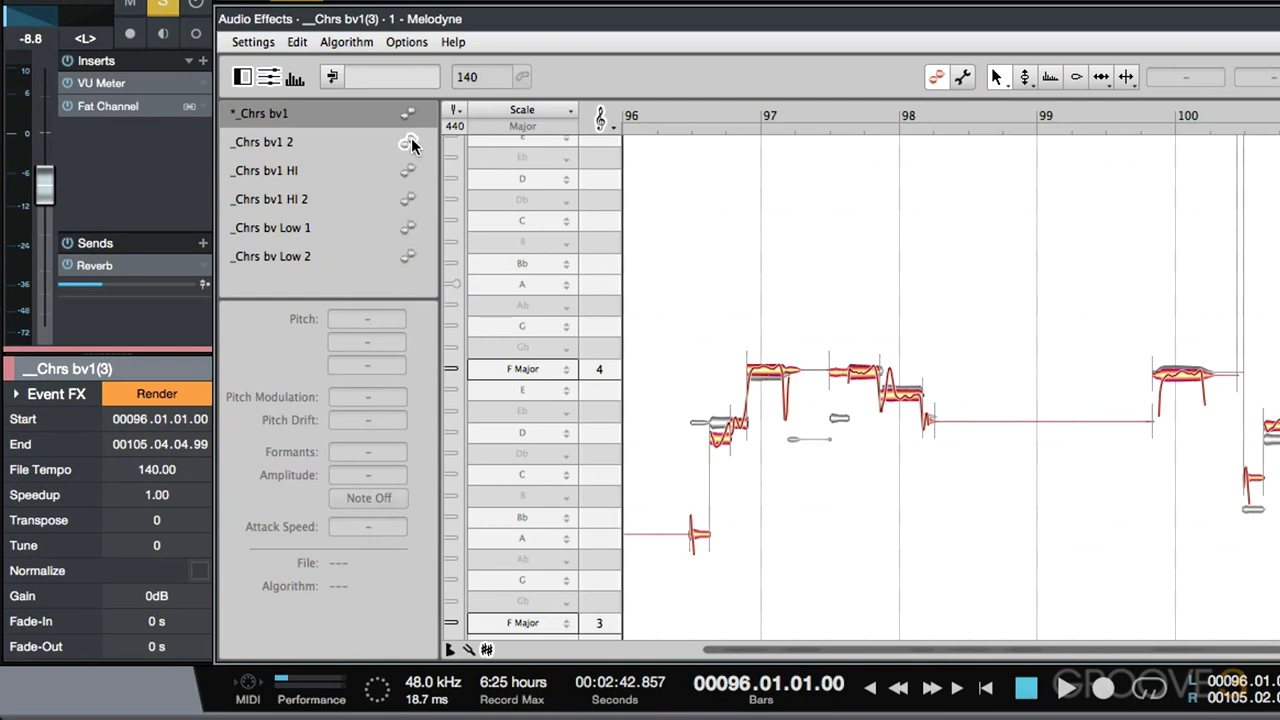
left_click(408, 170)
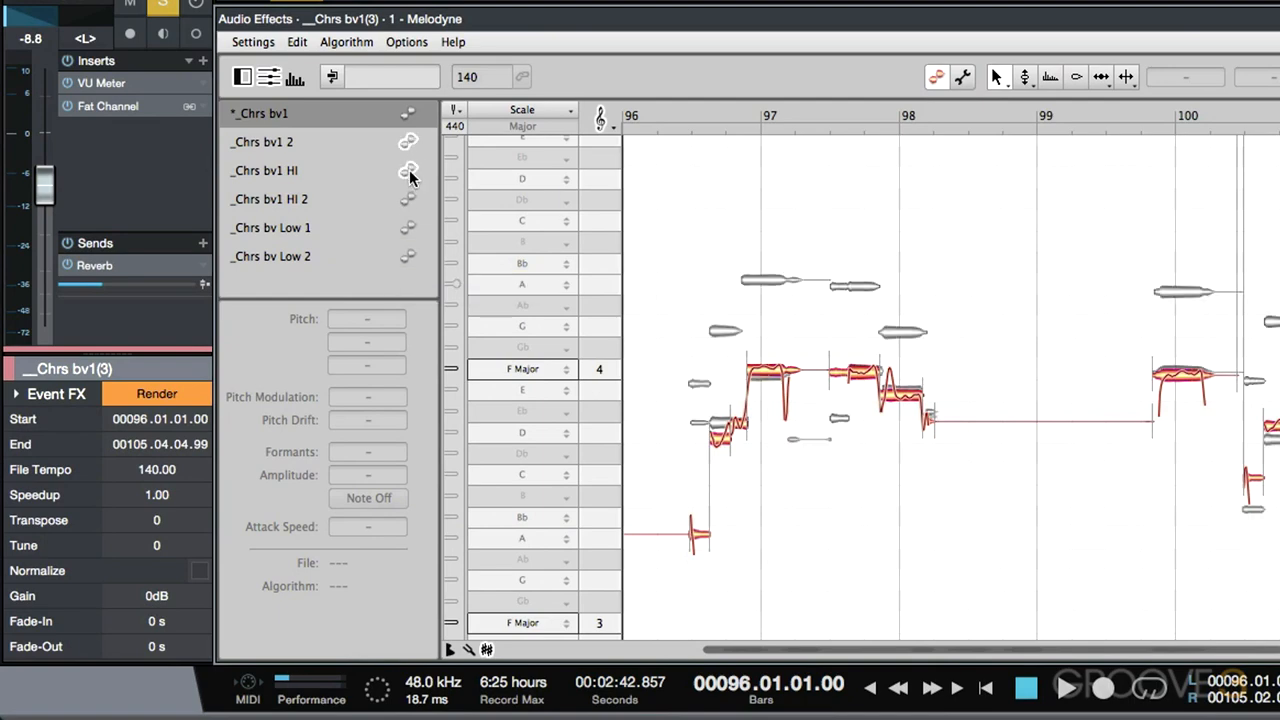
left_click(408, 199)
left_click(407, 228)
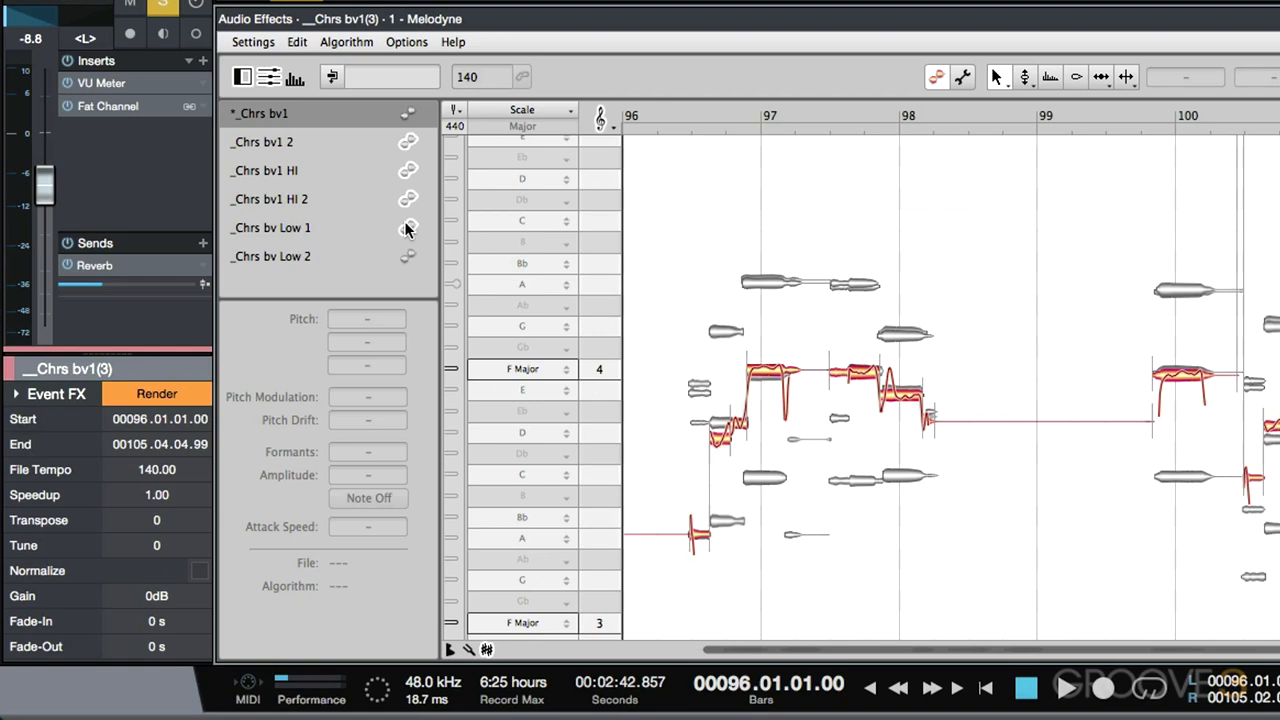
- Turn off the Low 1, HI 2, HI and bv1 2 reference notes
left_click(407, 228)
left_click(408, 199)
left_click(408, 170)
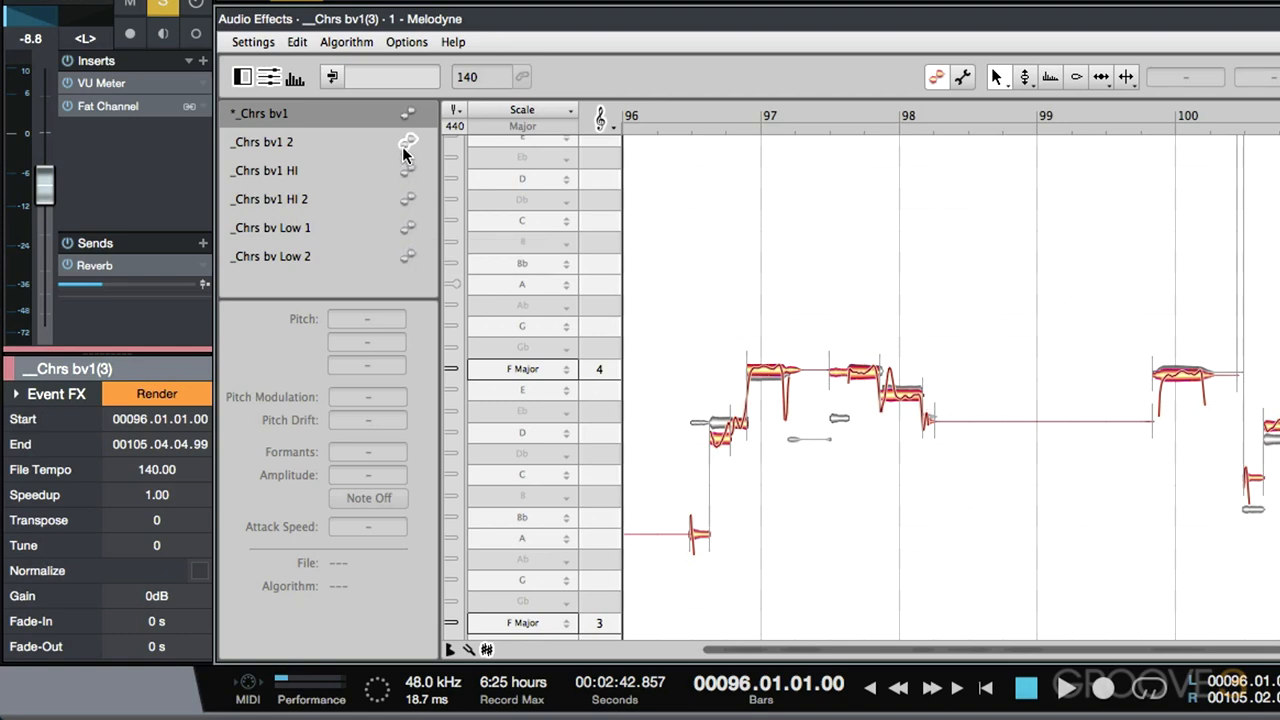
left_click(408, 142)
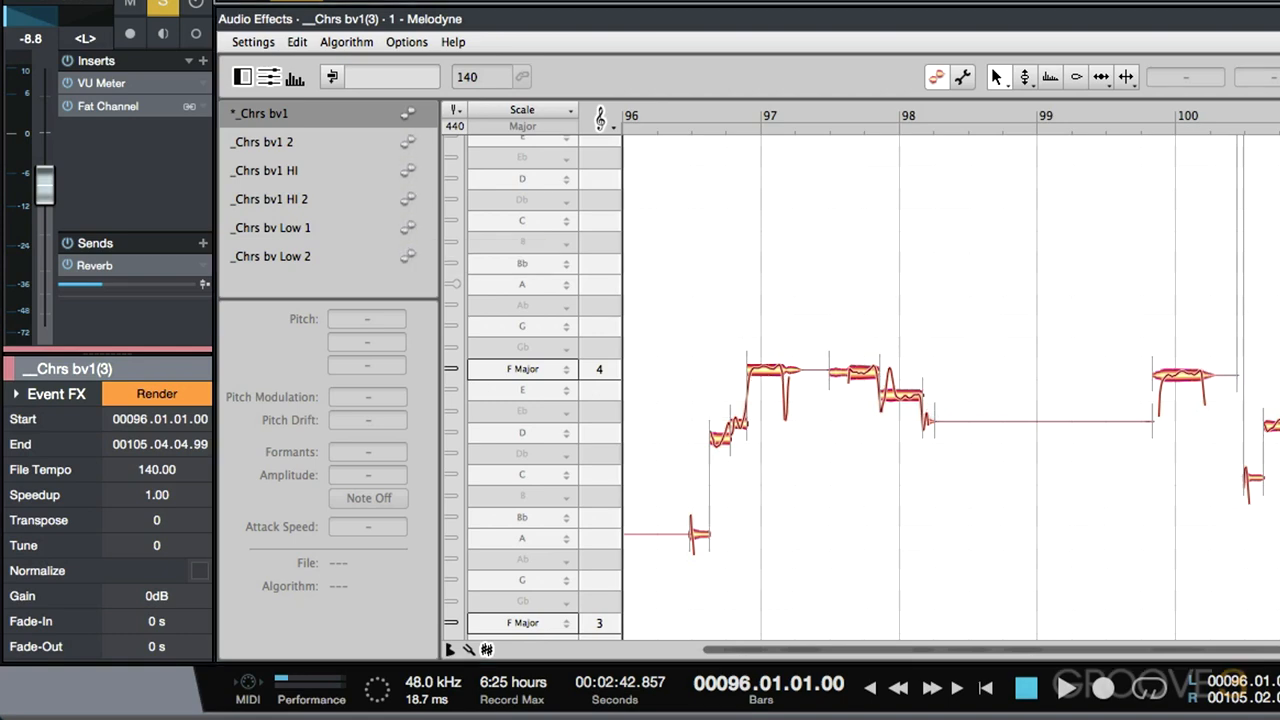
- Play the _Chrs bv1(3) part, then zoom in on the opening notes around bar 97
key("space")
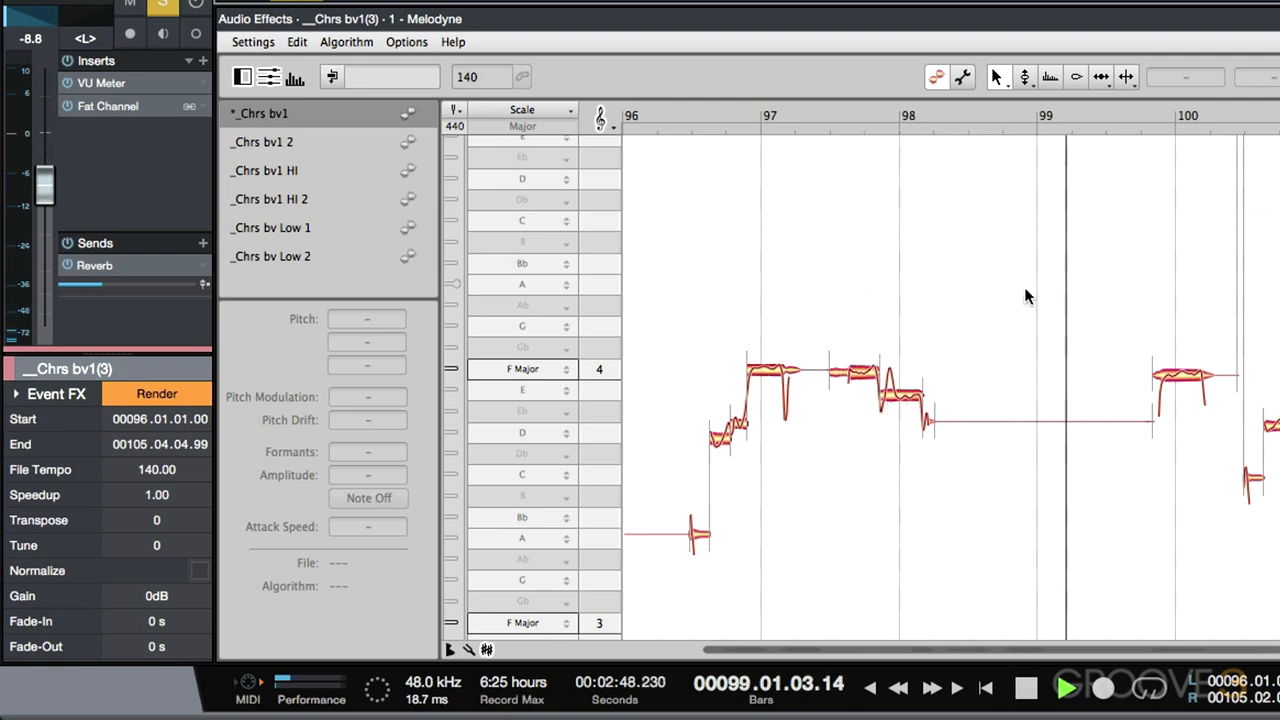
key("space")
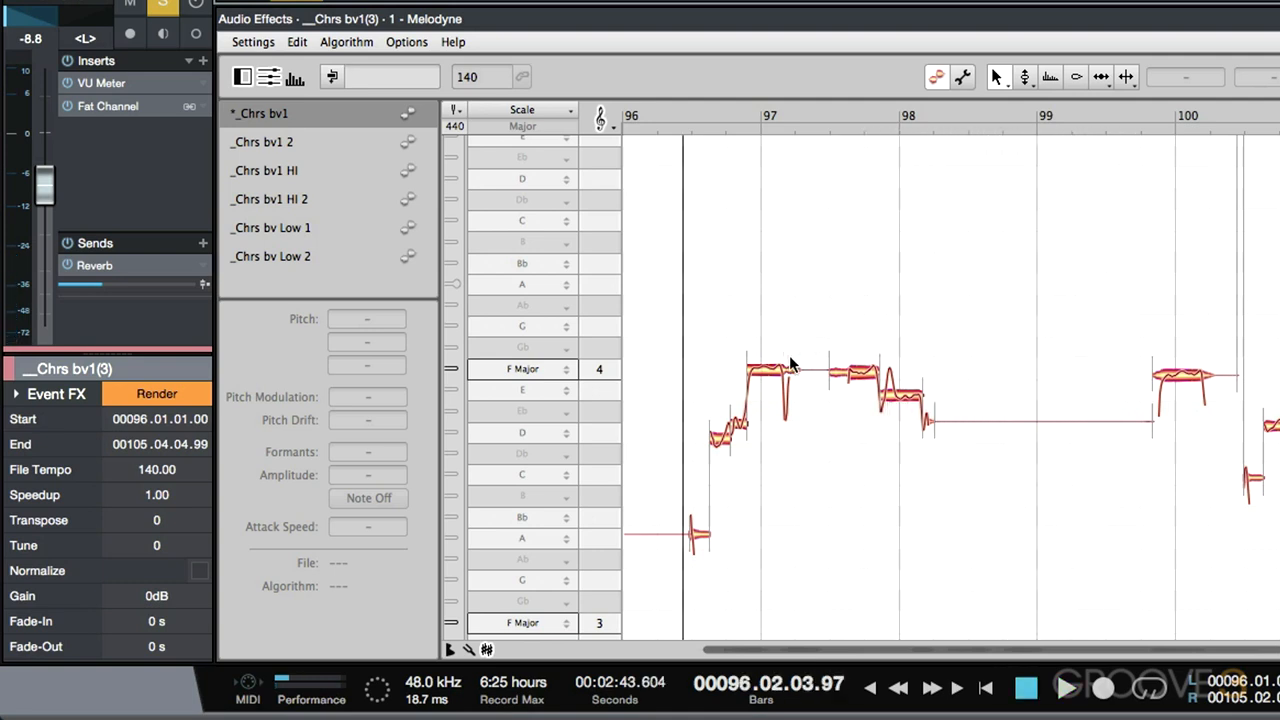
left_click_drag(790, 357, 861, 328)
- With the Pitch Tool, raise the long F4 note at bar 97 slightly and audition it
scroll(861, 329, "left", 4)
right_click(870, 329)
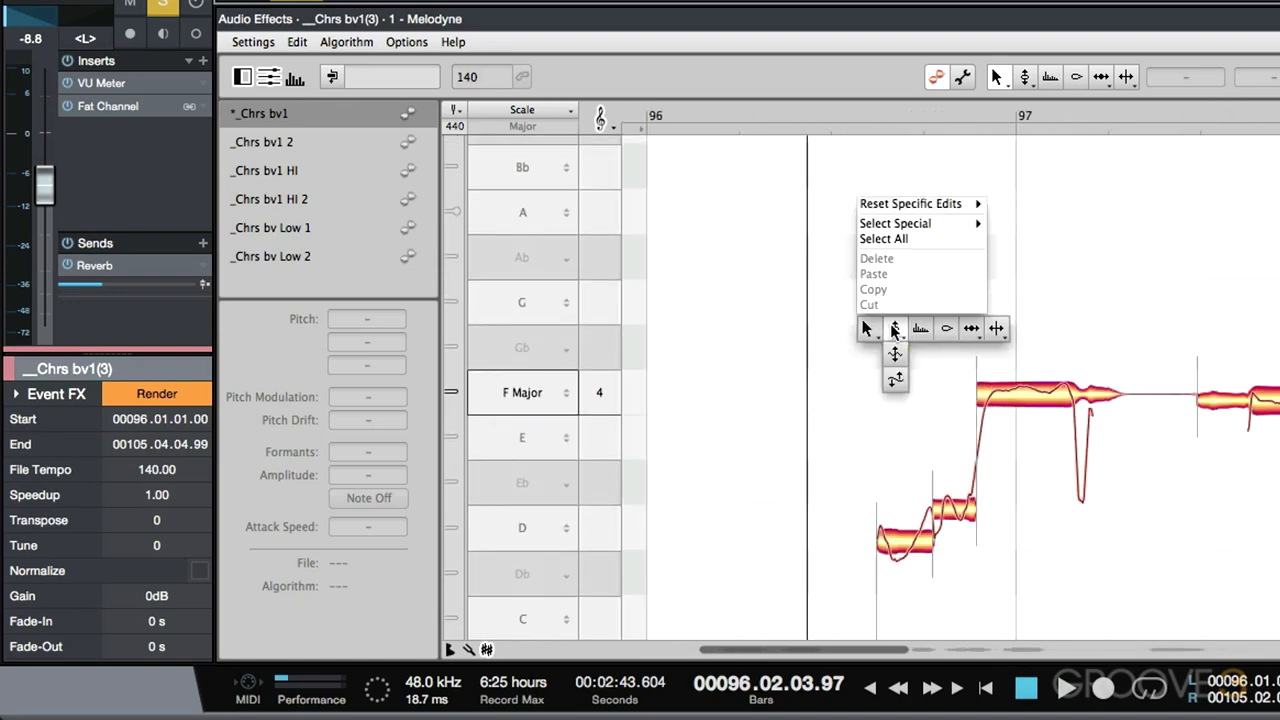
left_click(895, 328)
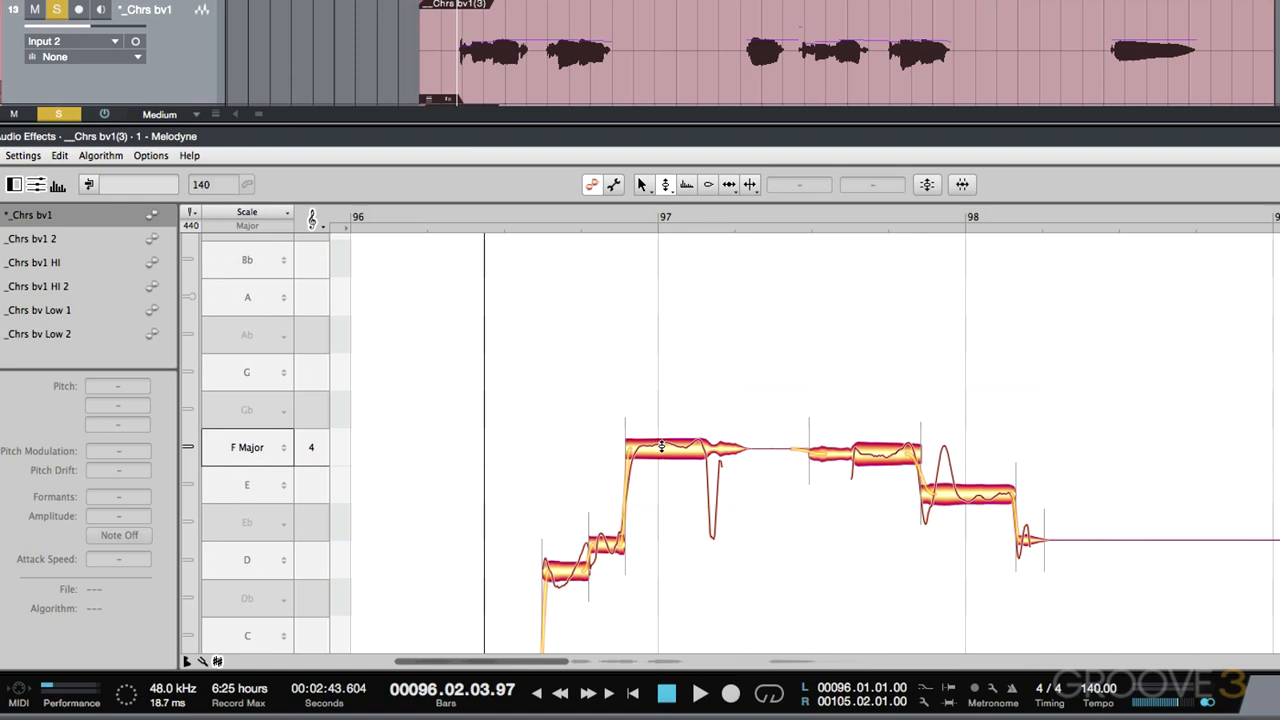
left_click_drag(673, 451, 671, 447)
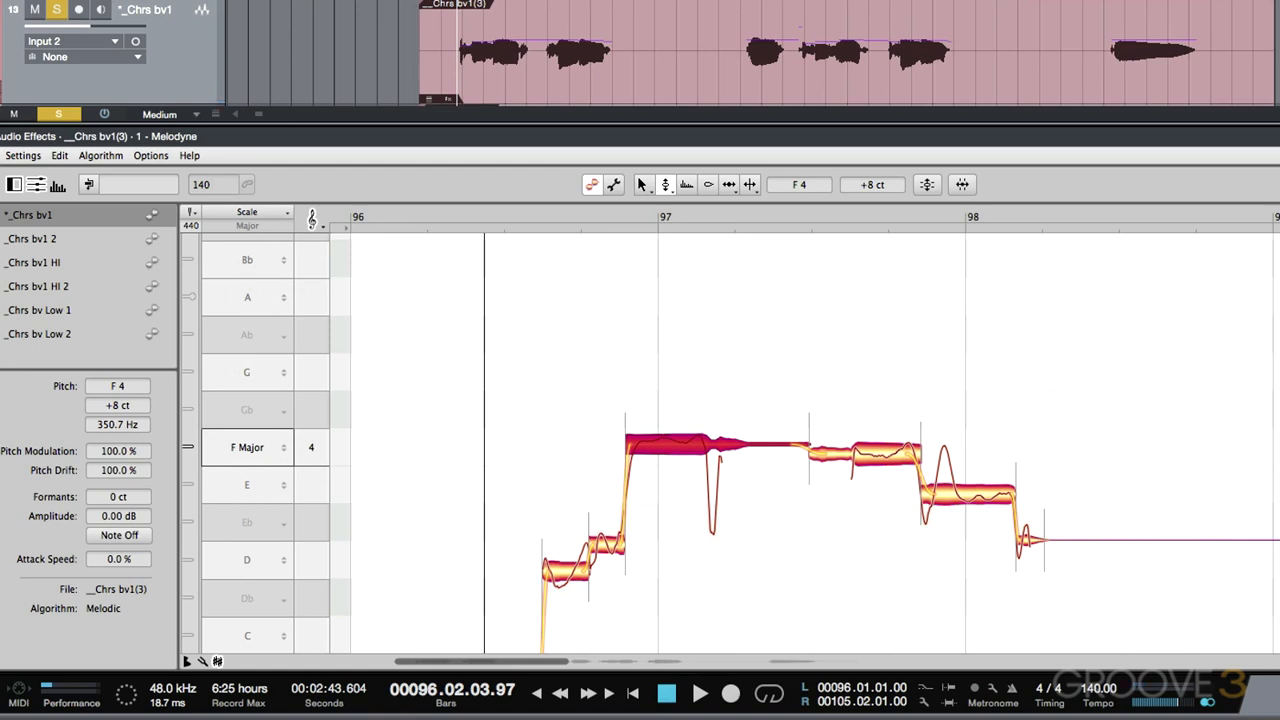
key("space")
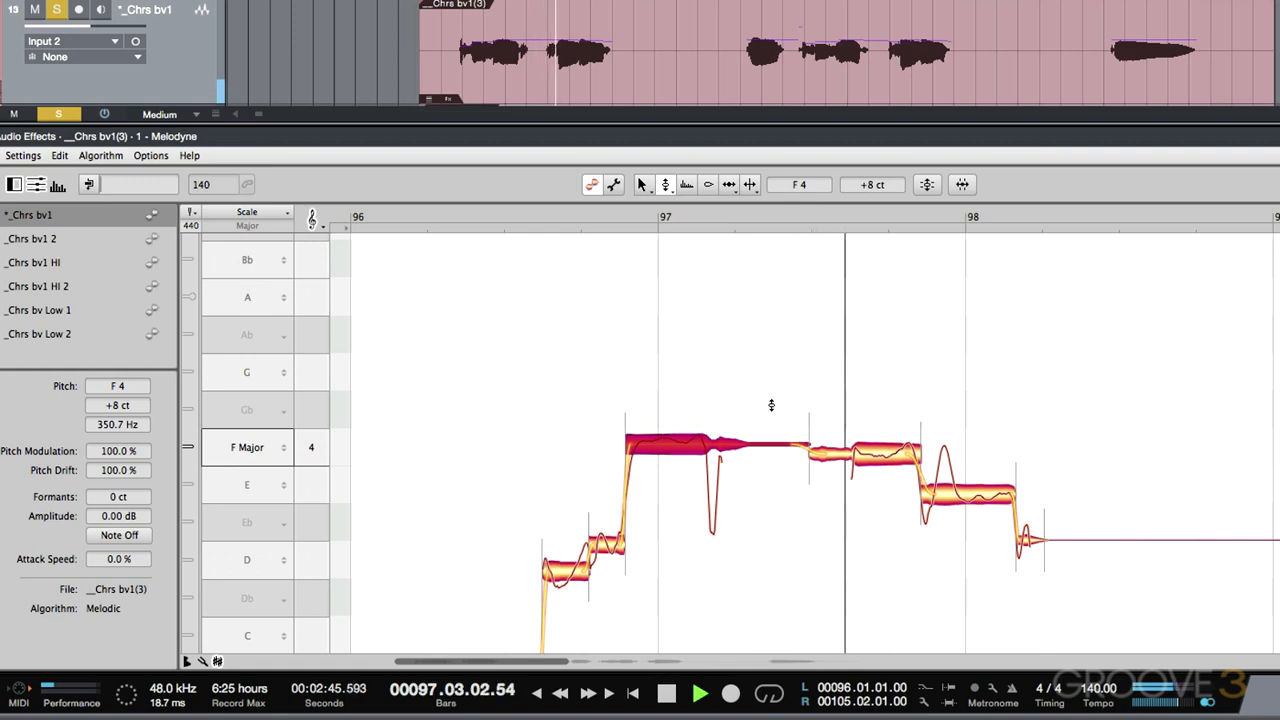
key("space")
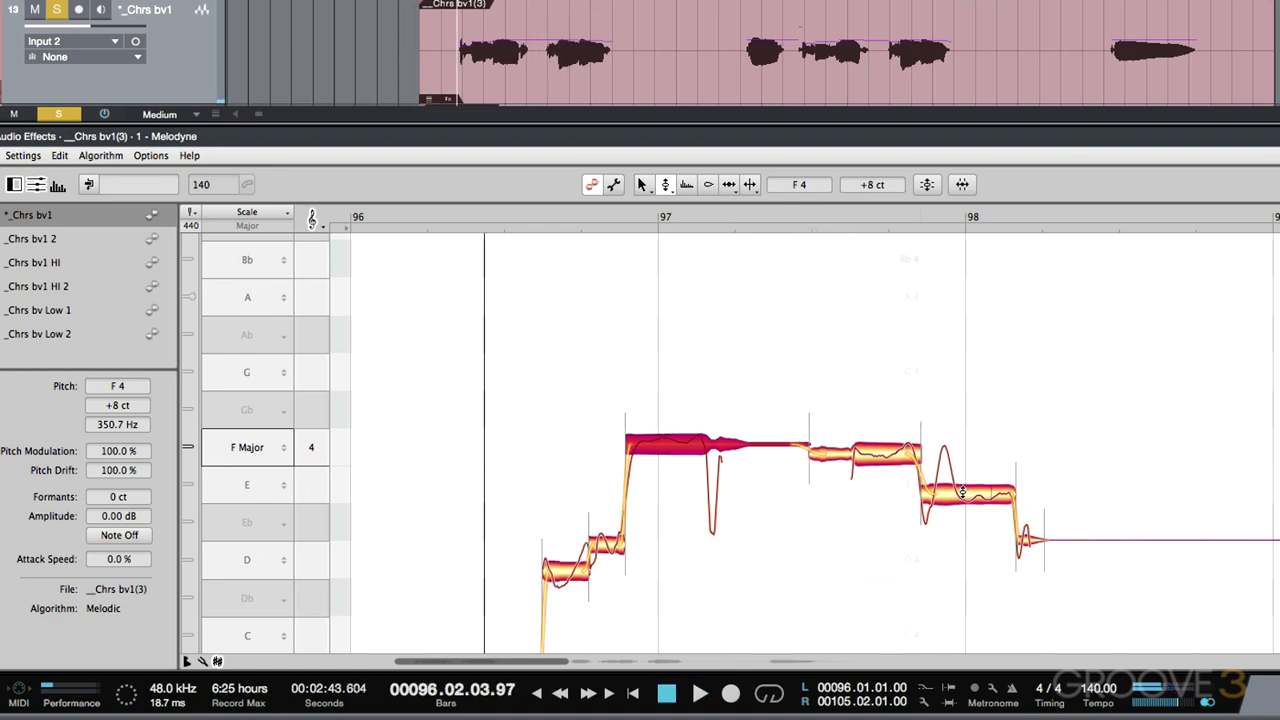
- Raise the mid-bar-97 F4 and the E4 before bar 98 (to +14 cents), then audition later
left_click(962, 490)
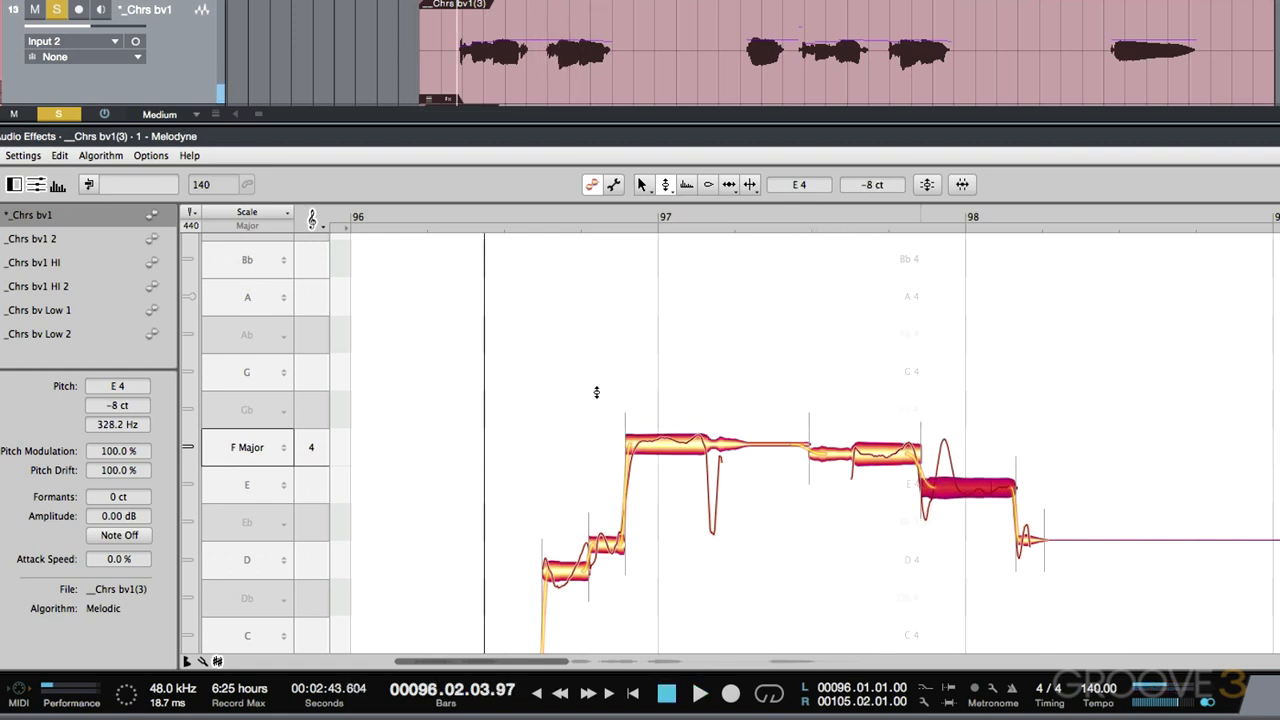
key("space")
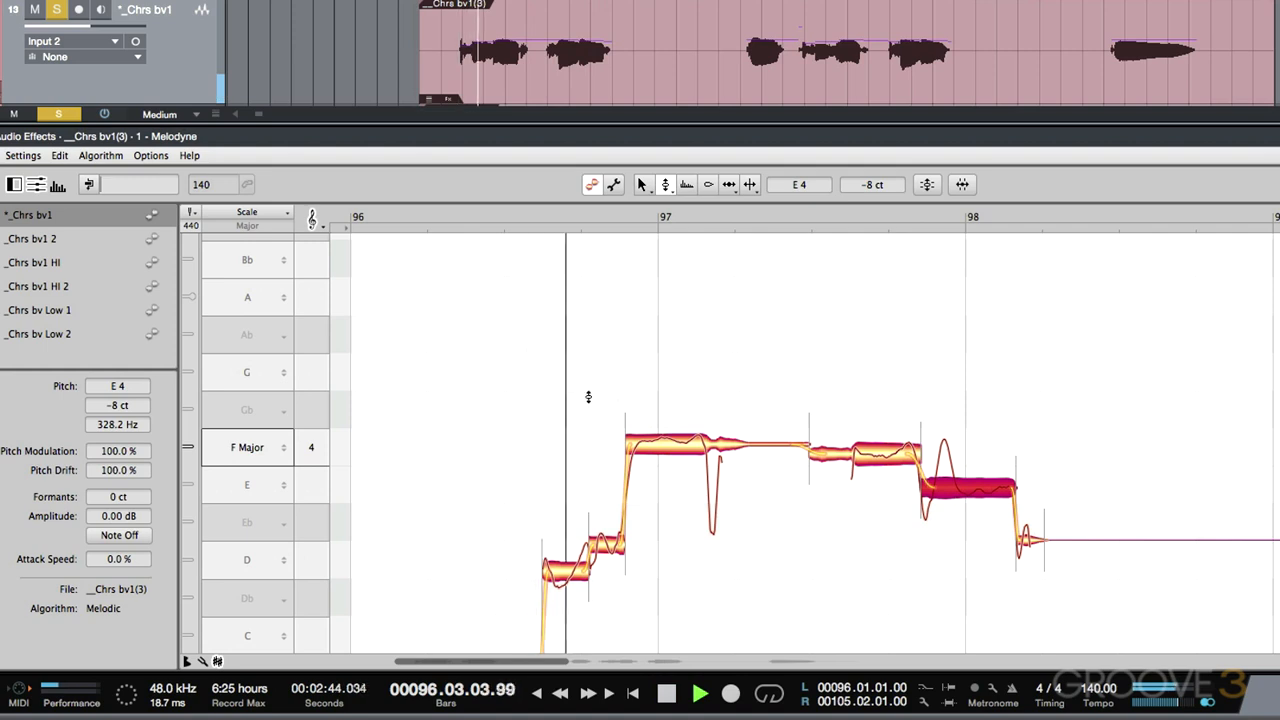
key("space")
left_click(880, 455)
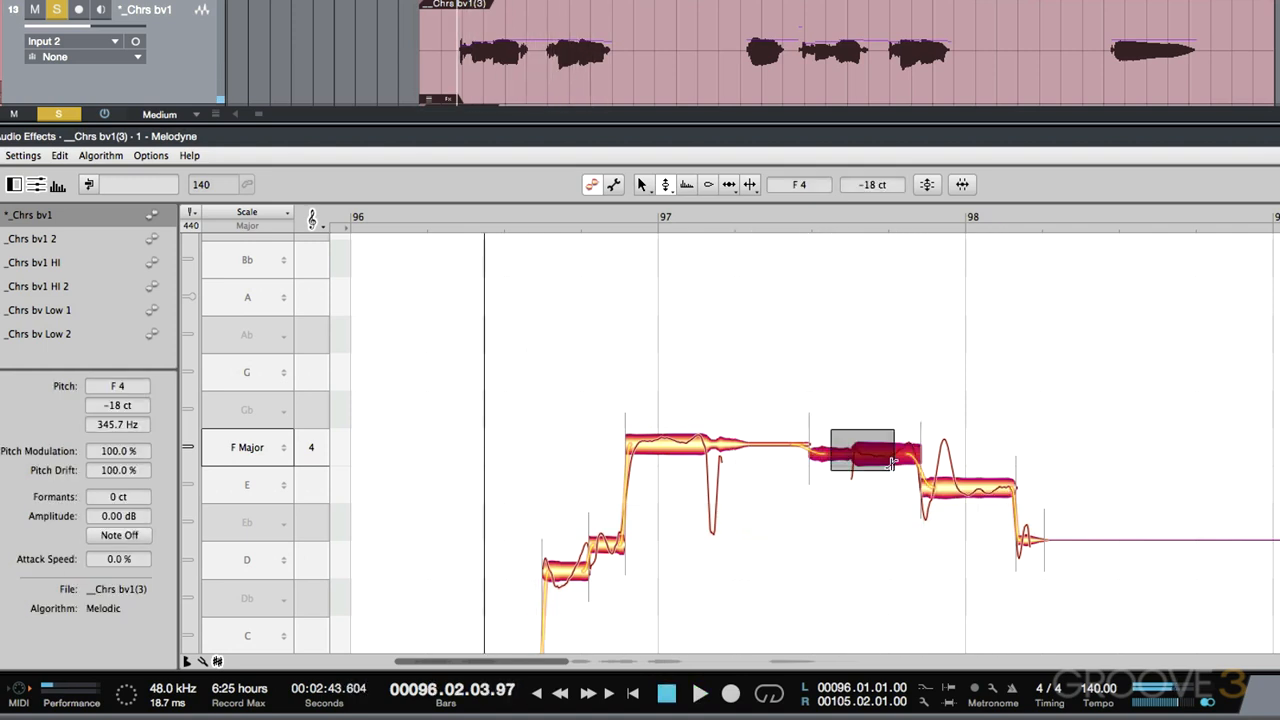
left_click_drag(880, 455, 880, 440)
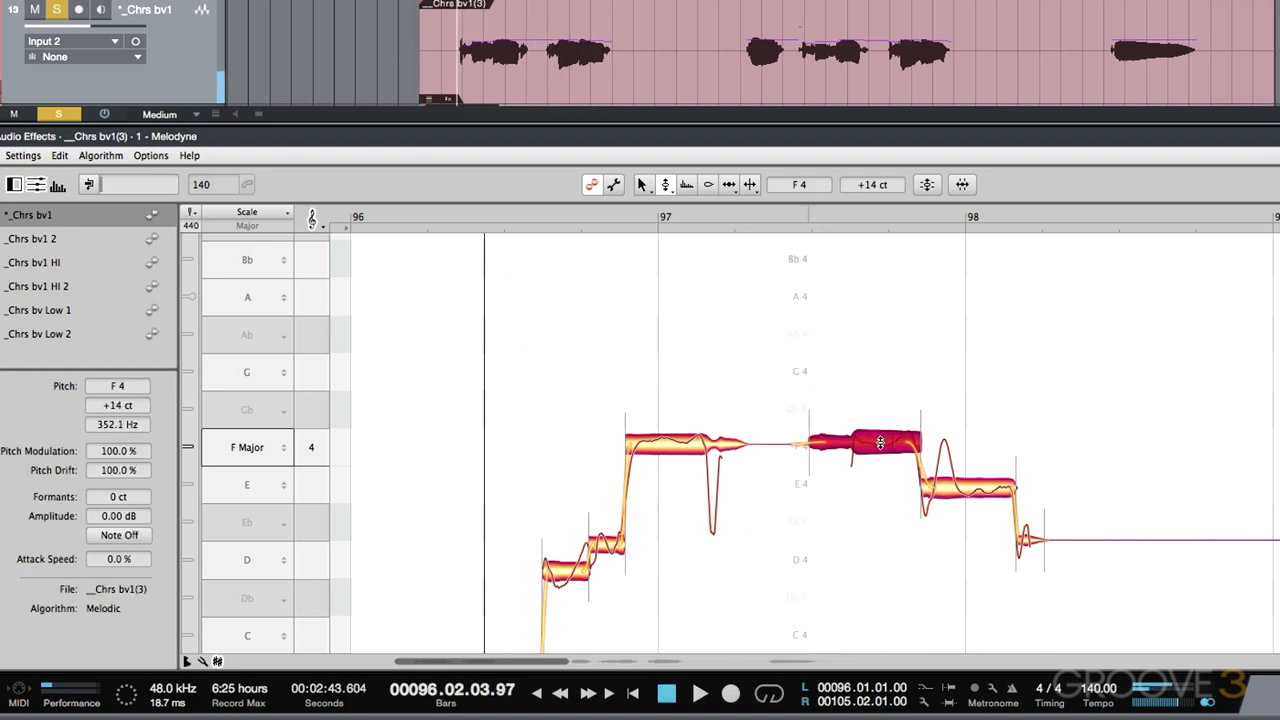
left_click(958, 486)
left_click_drag(958, 486, 955, 462)
scroll(955, 462, "right", 5)
left_click(538, 29)
key("space")
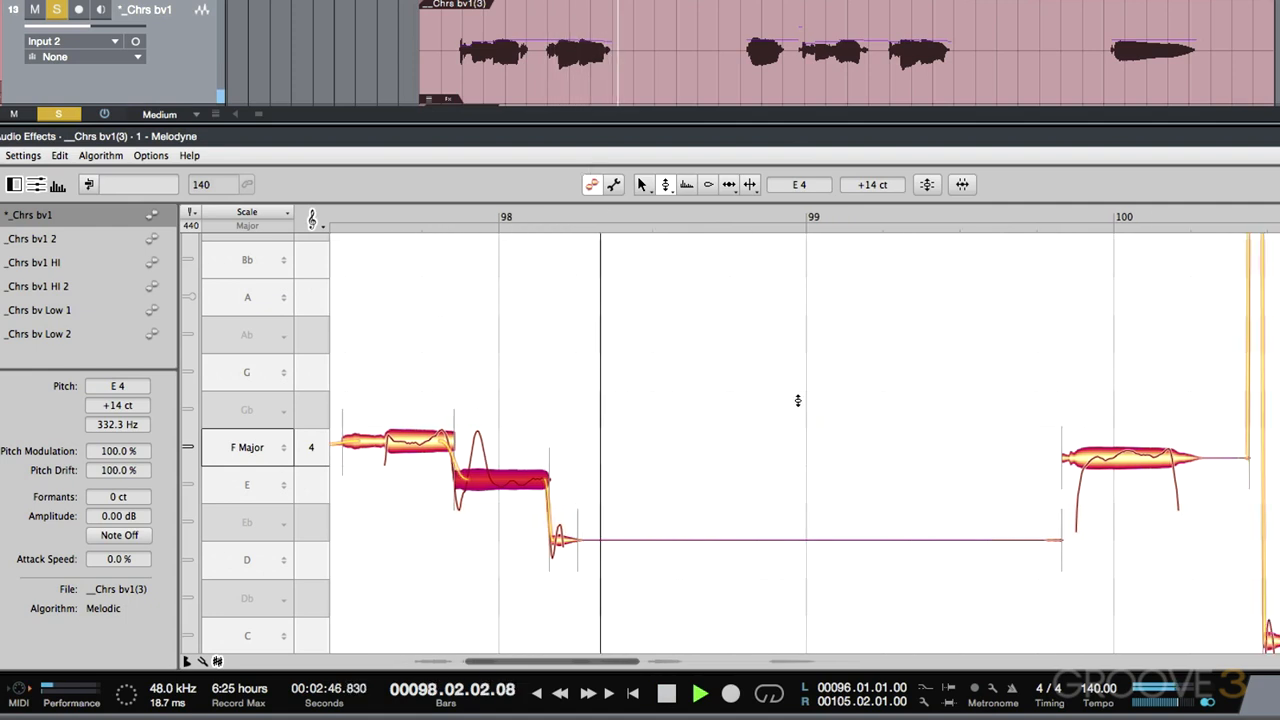
- Raise the F4 note at bar 100 to +12 cents and audition the correction
key("space")
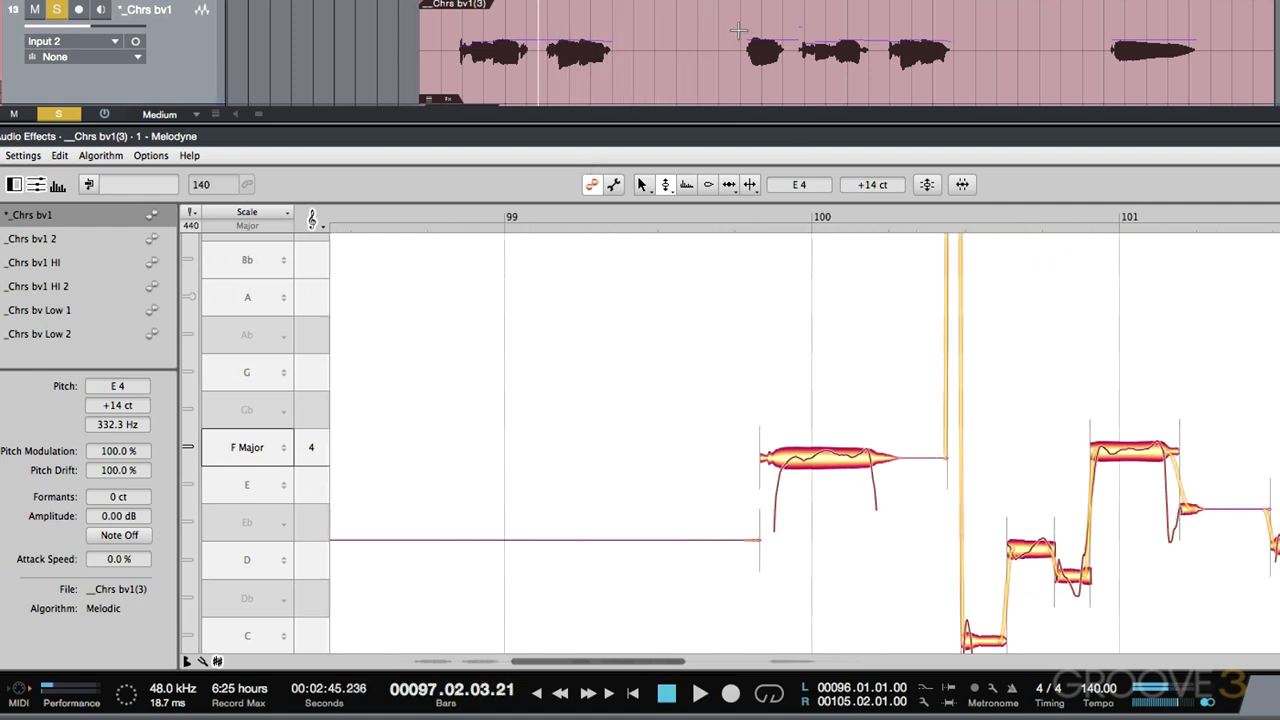
key("space")
key("space")
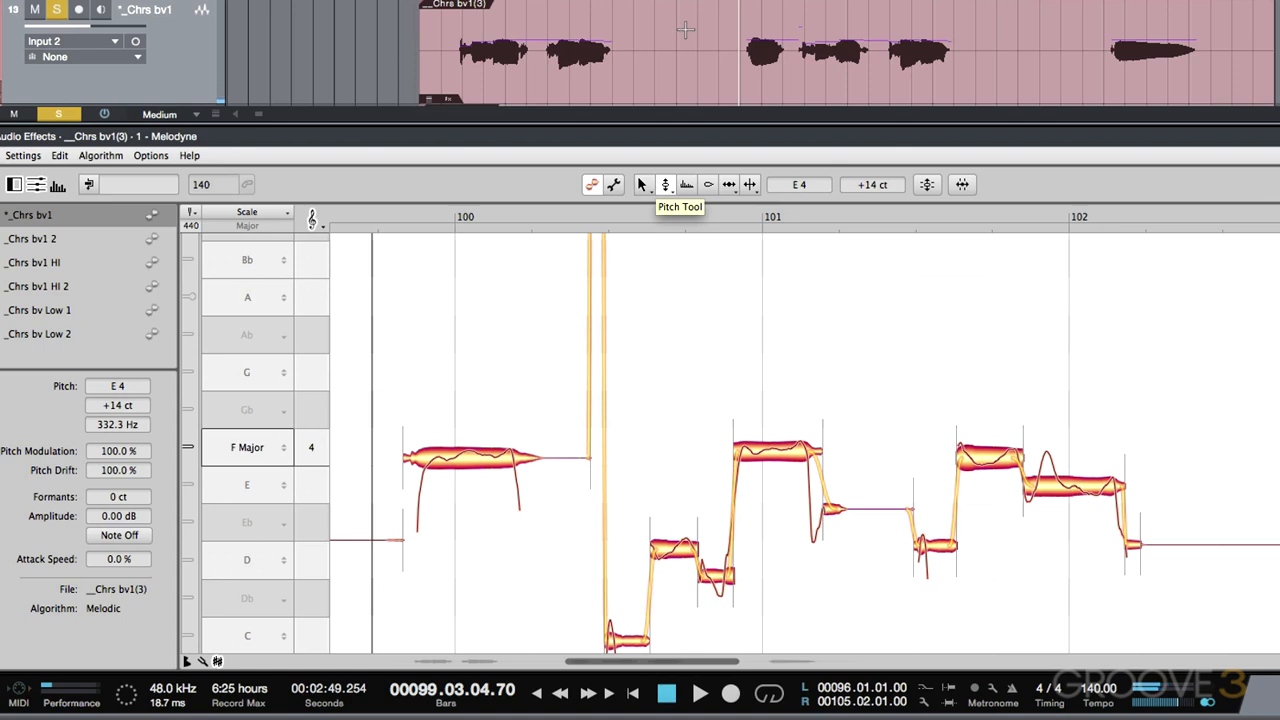
left_click(467, 455)
left_click_drag(467, 455, 467, 443)
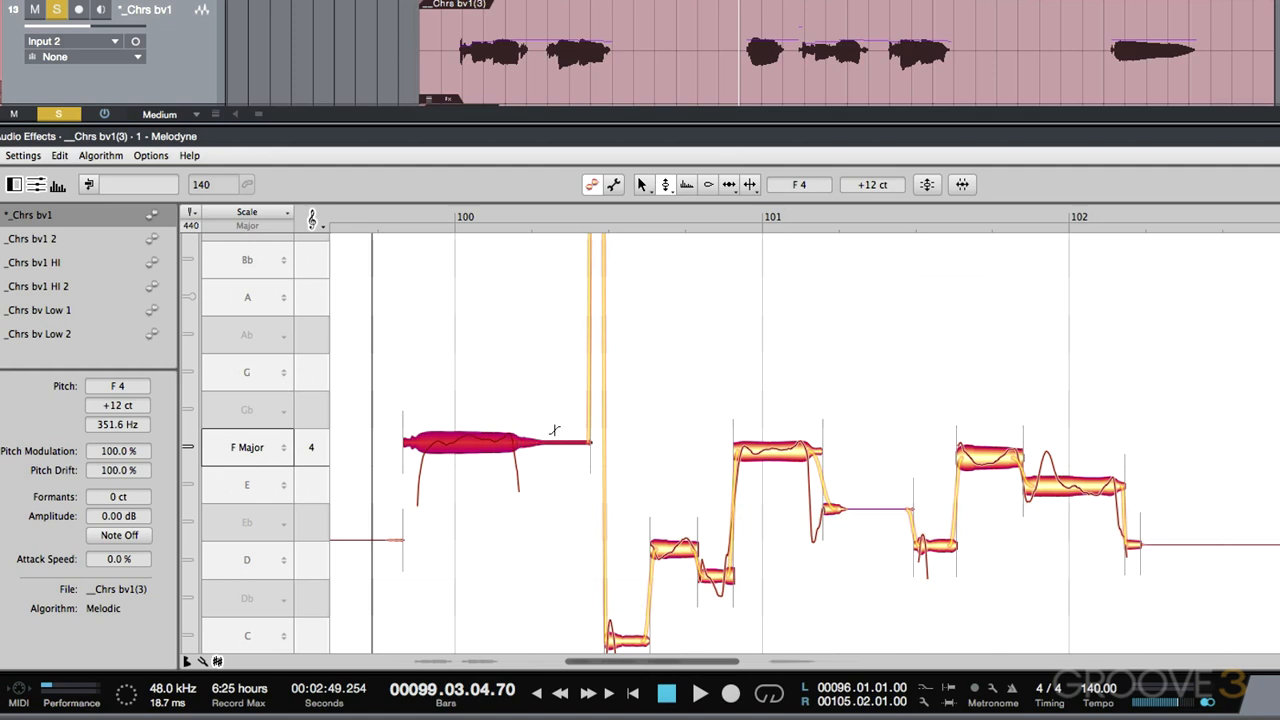
key("space")
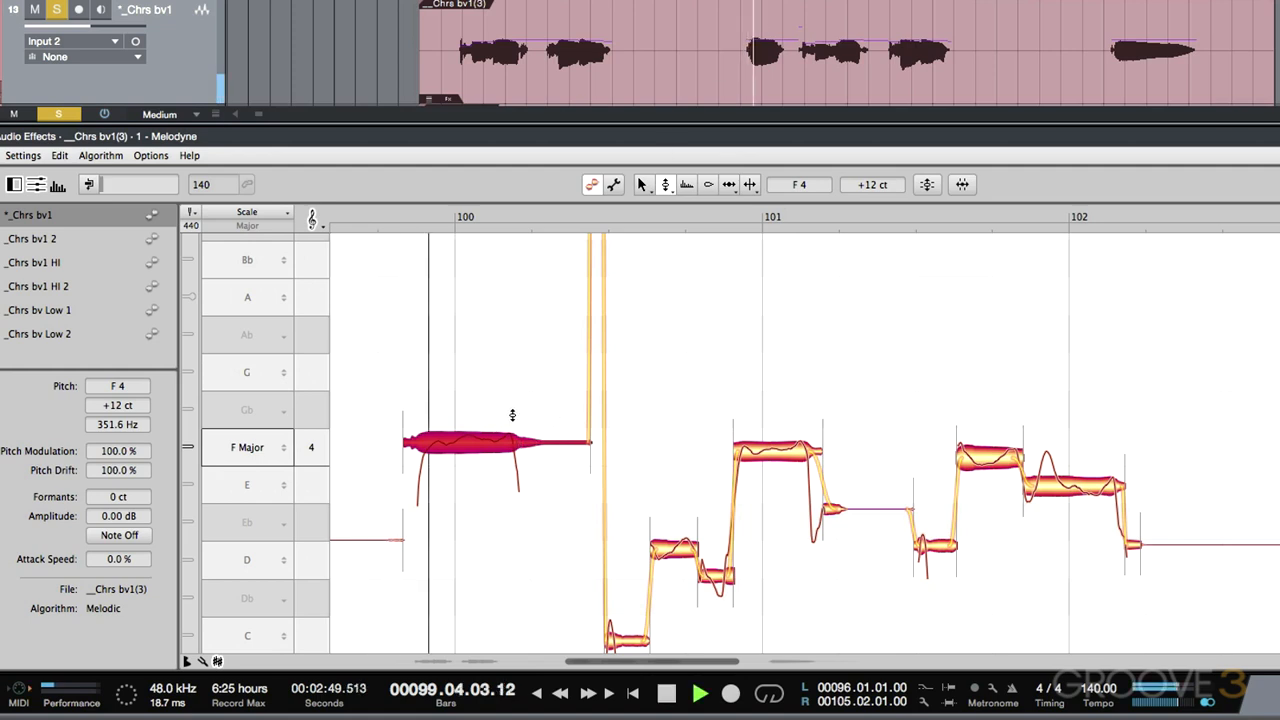
key("space")
- Pull the bar-101 F4 notes up toward pitch (+18 and +10 cents) and audition the outro
left_click(778, 441)
left_click_drag(778, 441, 778, 438)
key("space")
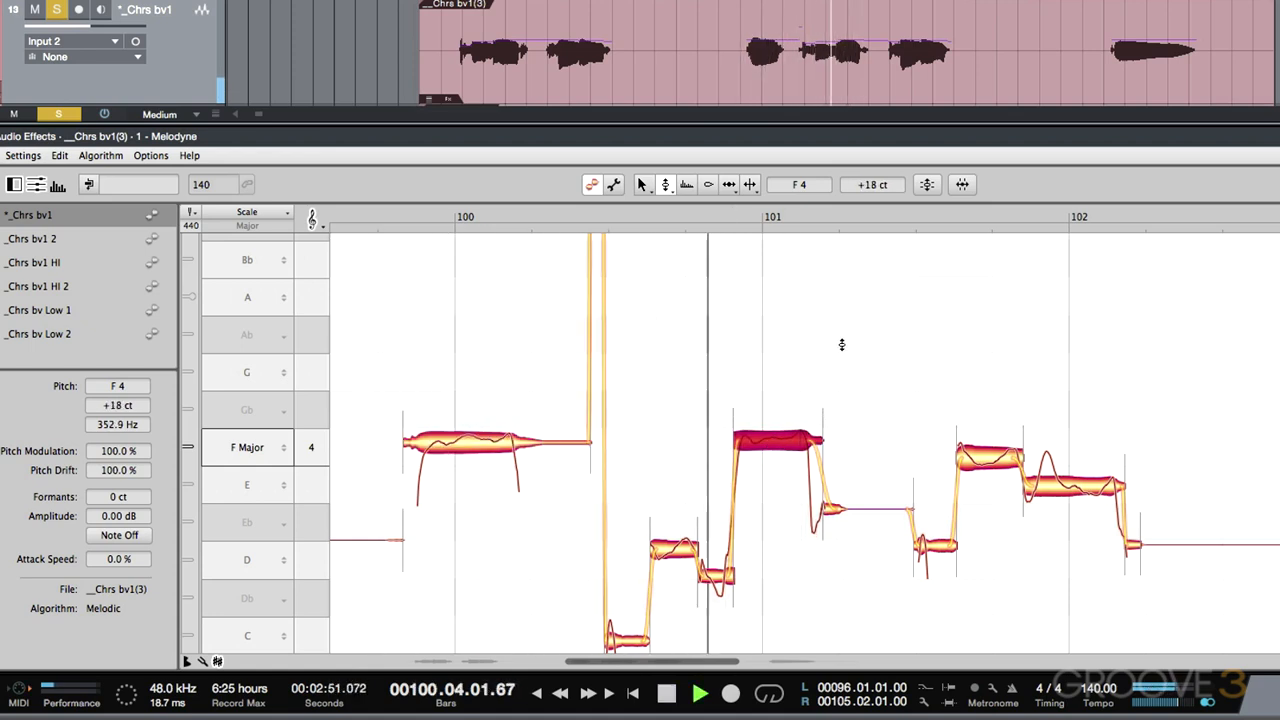
key("space")
left_click_drag(991, 458, 991, 443)
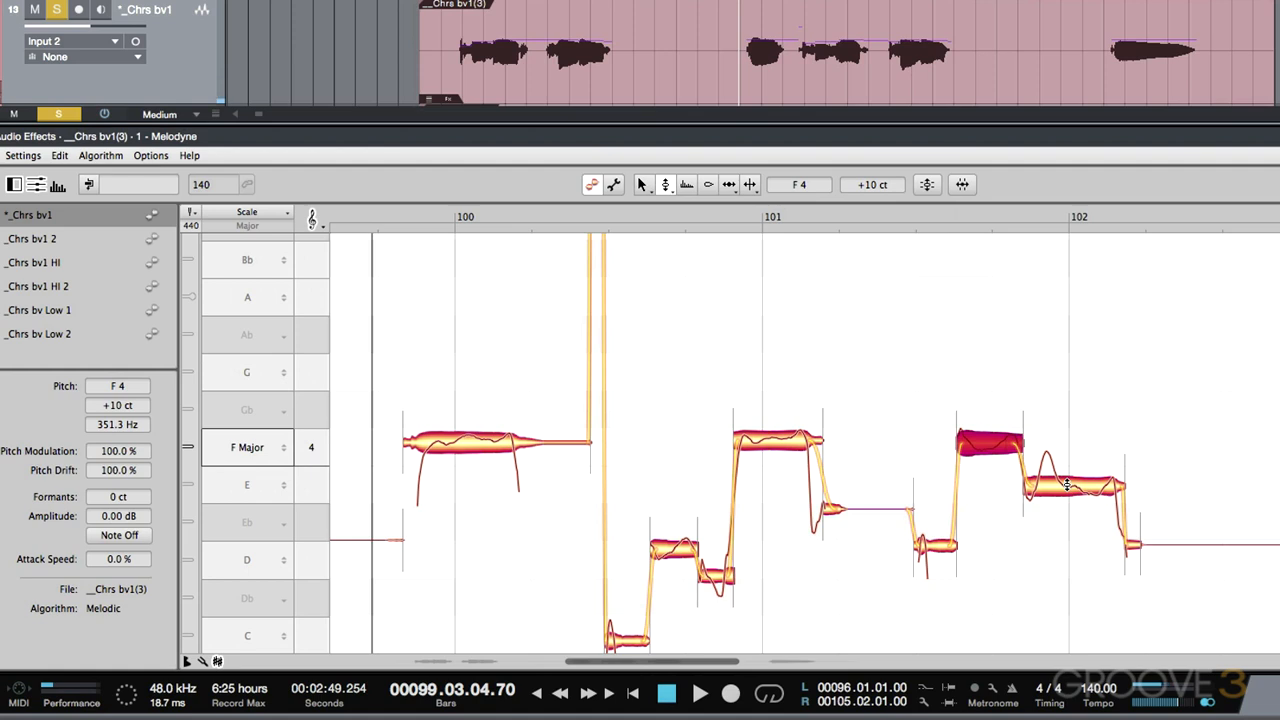
left_click(1067, 485)
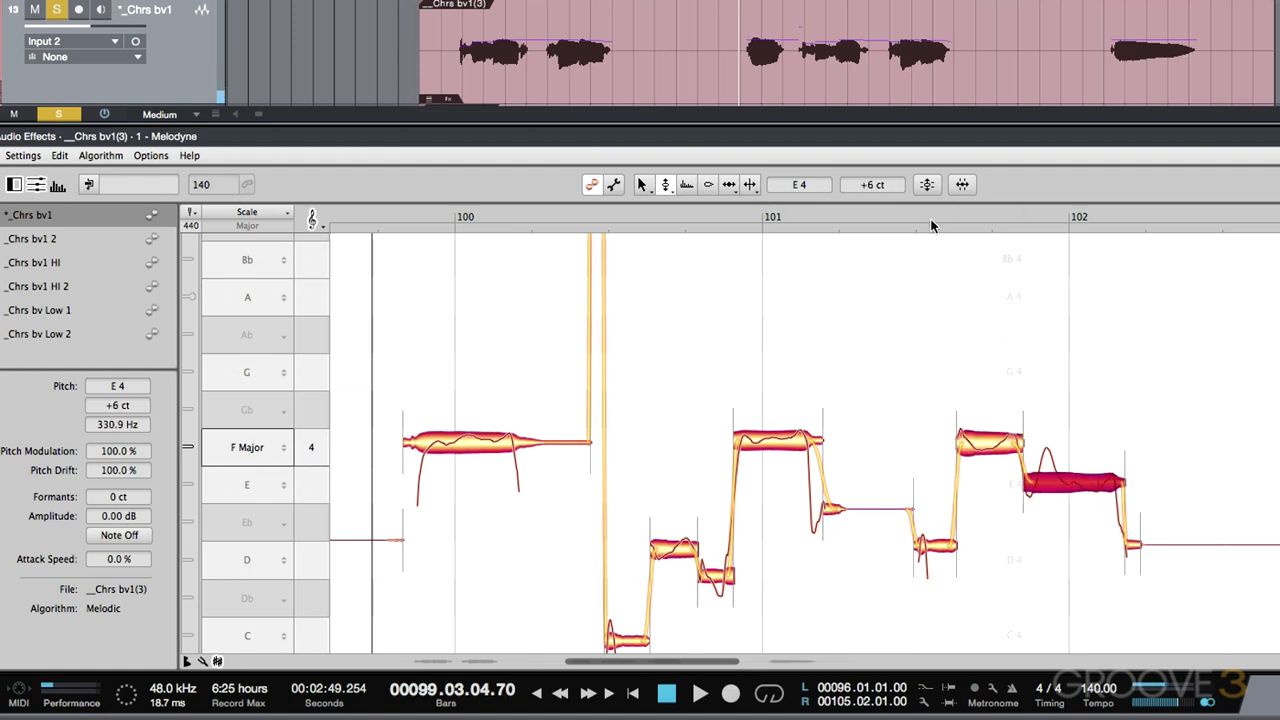
left_click(876, 20)
key("space")
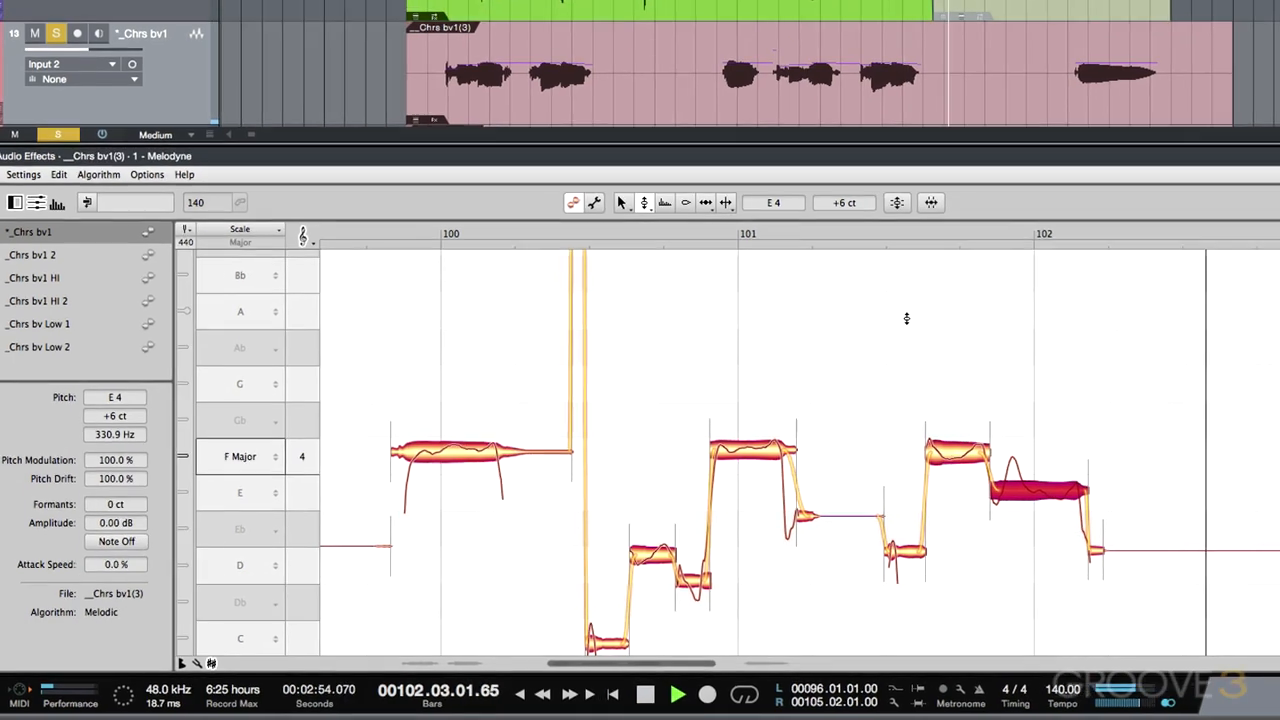
- Play from near bar 103, then zoom in on the held bar 104 note
key("space")
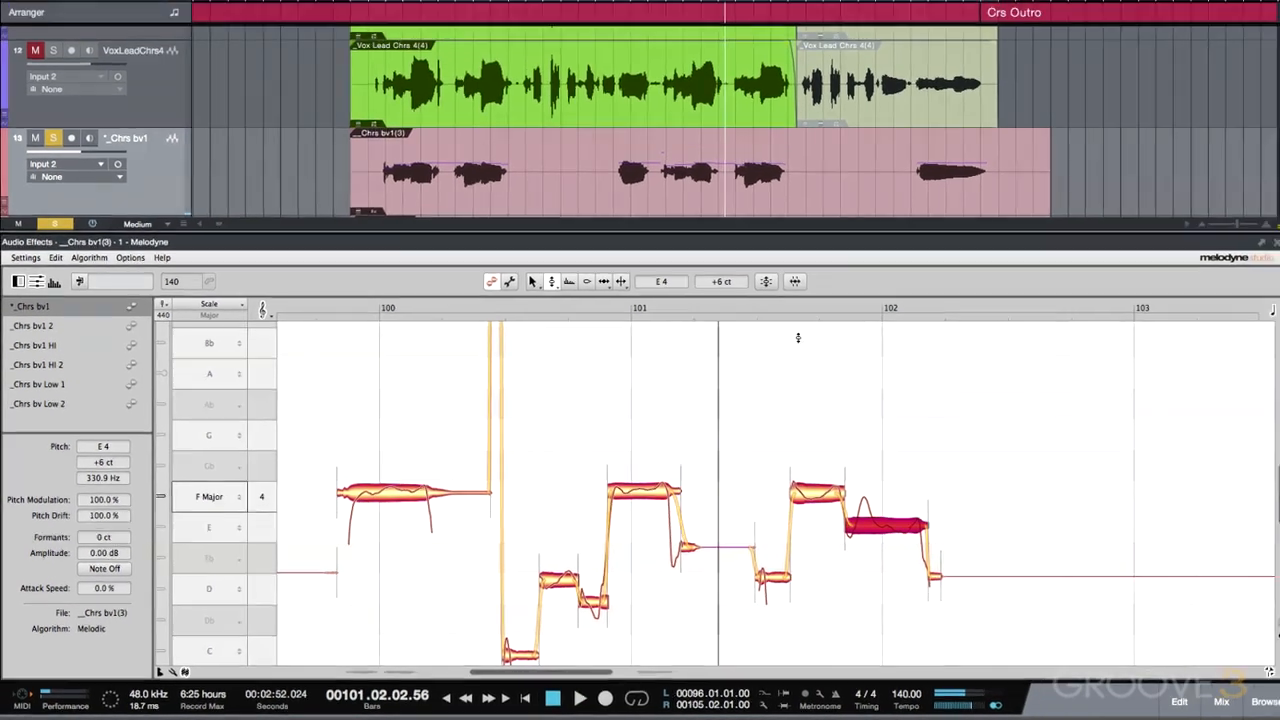
left_click(900, 157)
key("space")
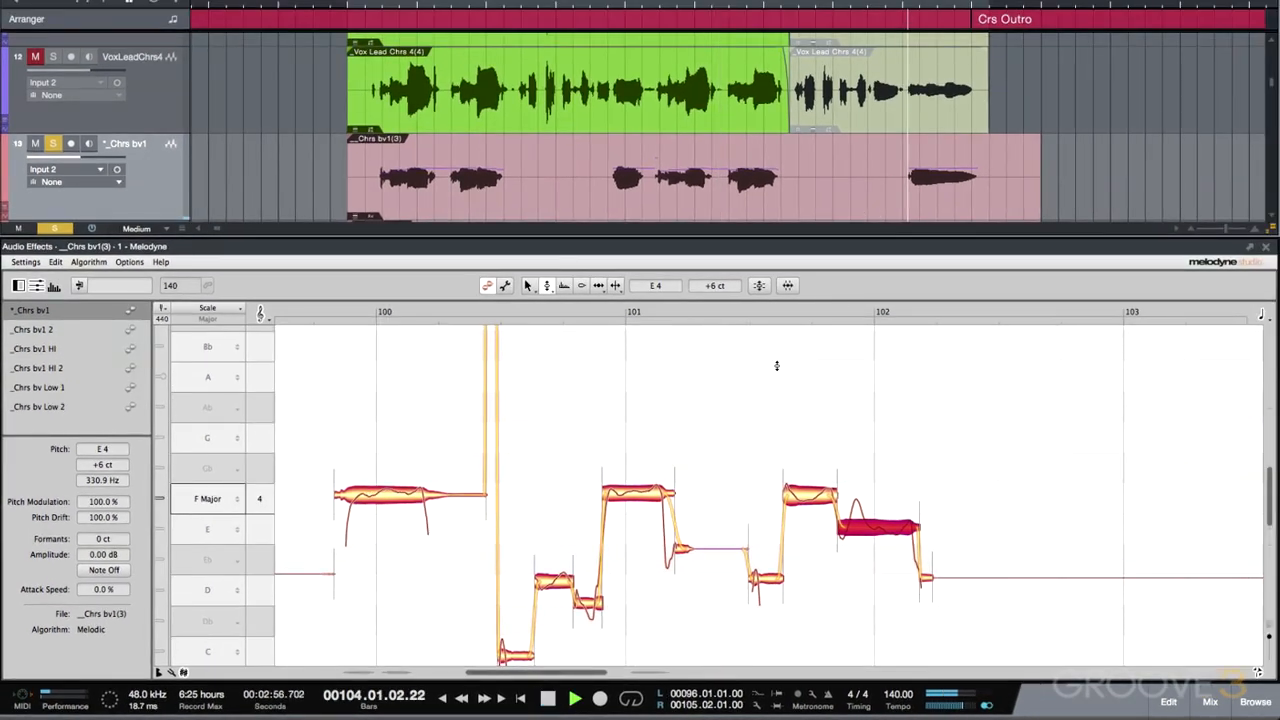
left_click(786, 363)
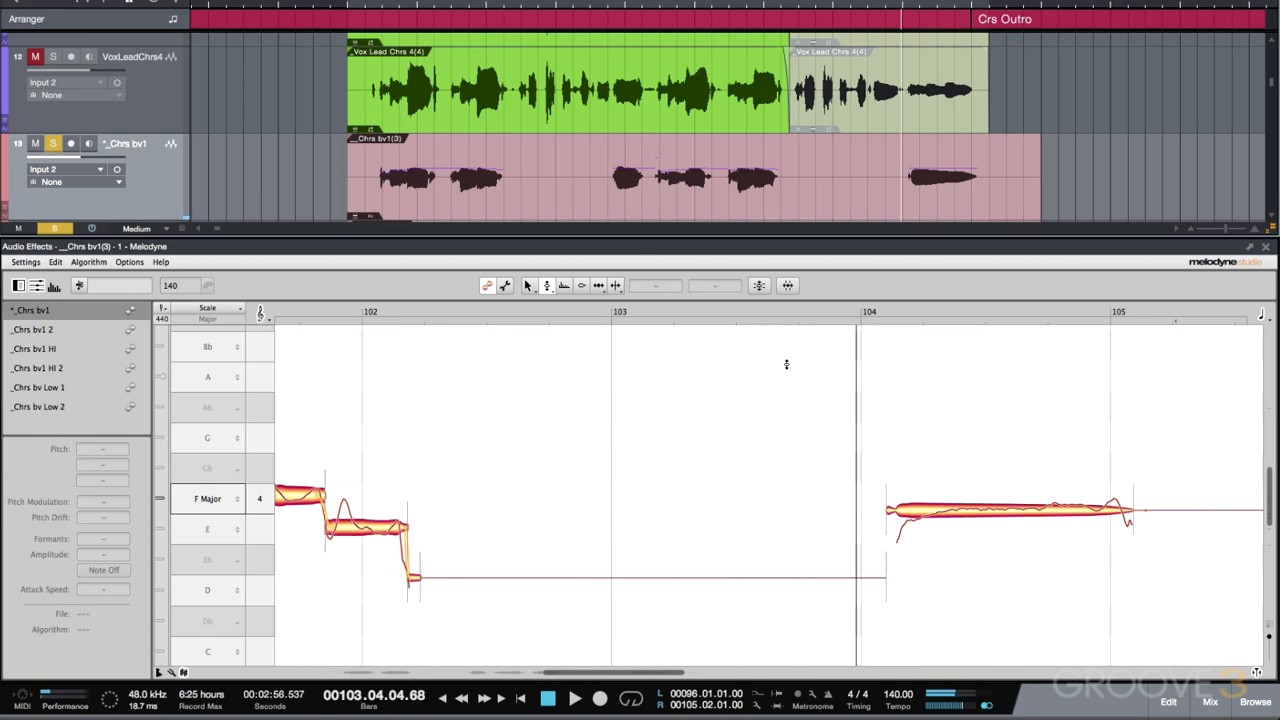
key("space")
left_click_drag(979, 512, 982, 607)
left_click_drag(948, 546, 647, 502)
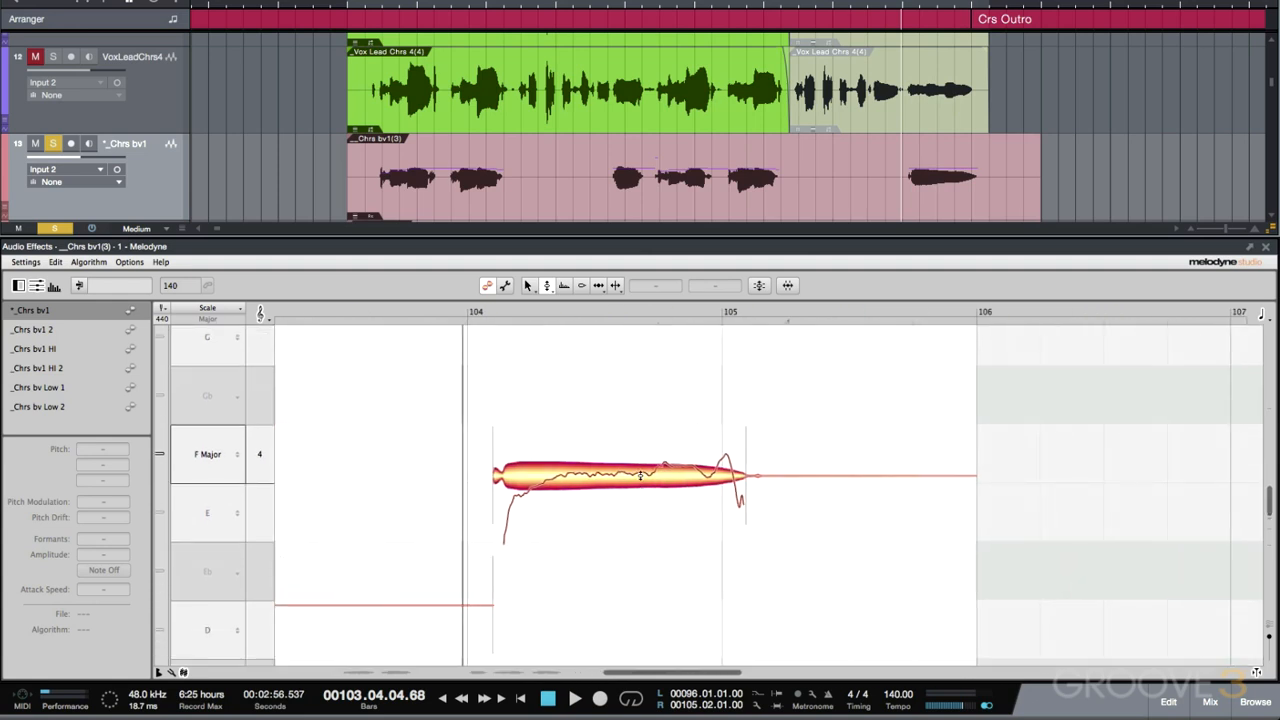
- Straighten the held note's pitch drift and raise it from -38 to +3 cents at F4
right_click(640, 477)
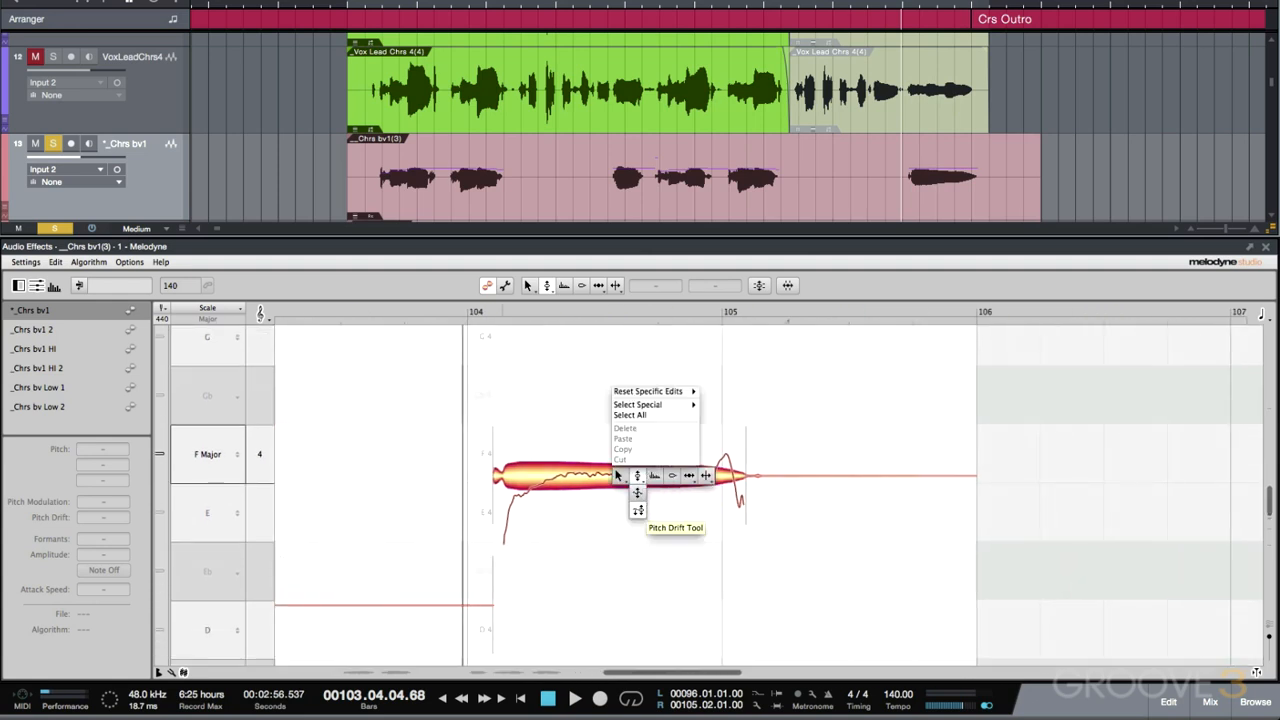
left_click(640, 495)
mouse_move(672, 478)
left_mouse_down()
mouse_move(666, 563)
mouse_move(678, 490)
left_mouse_up()
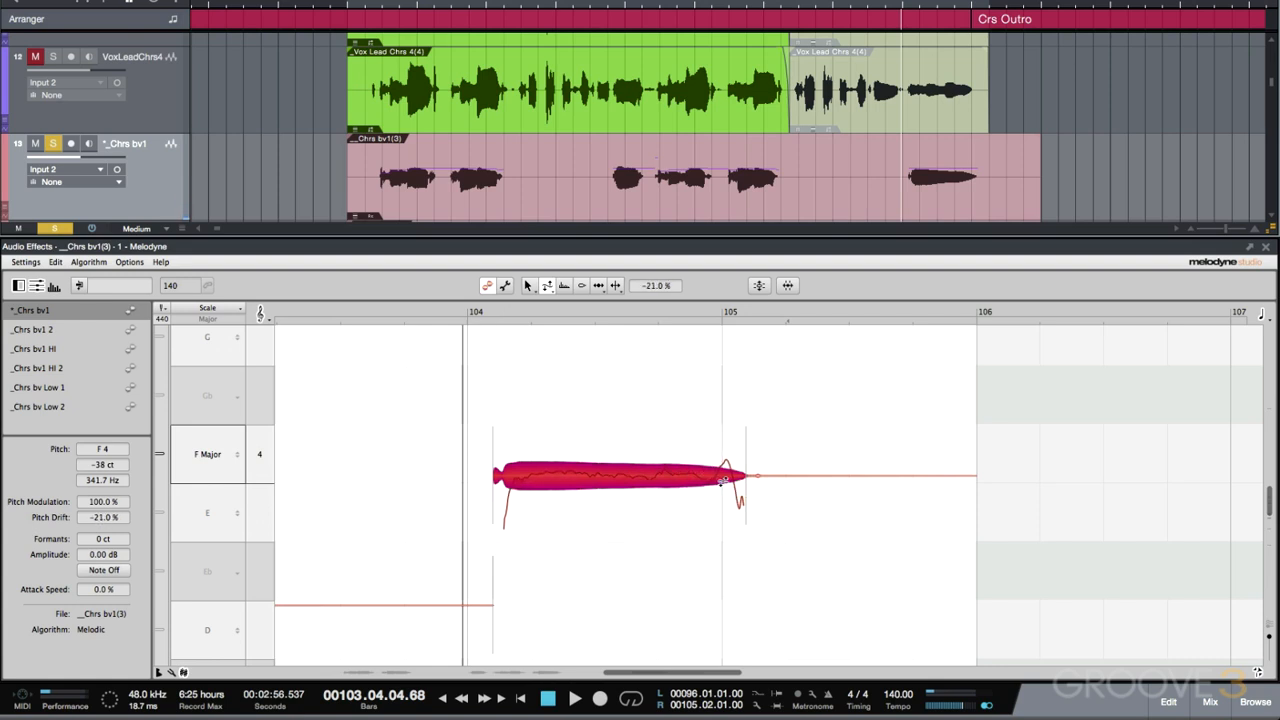
right_click(709, 481)
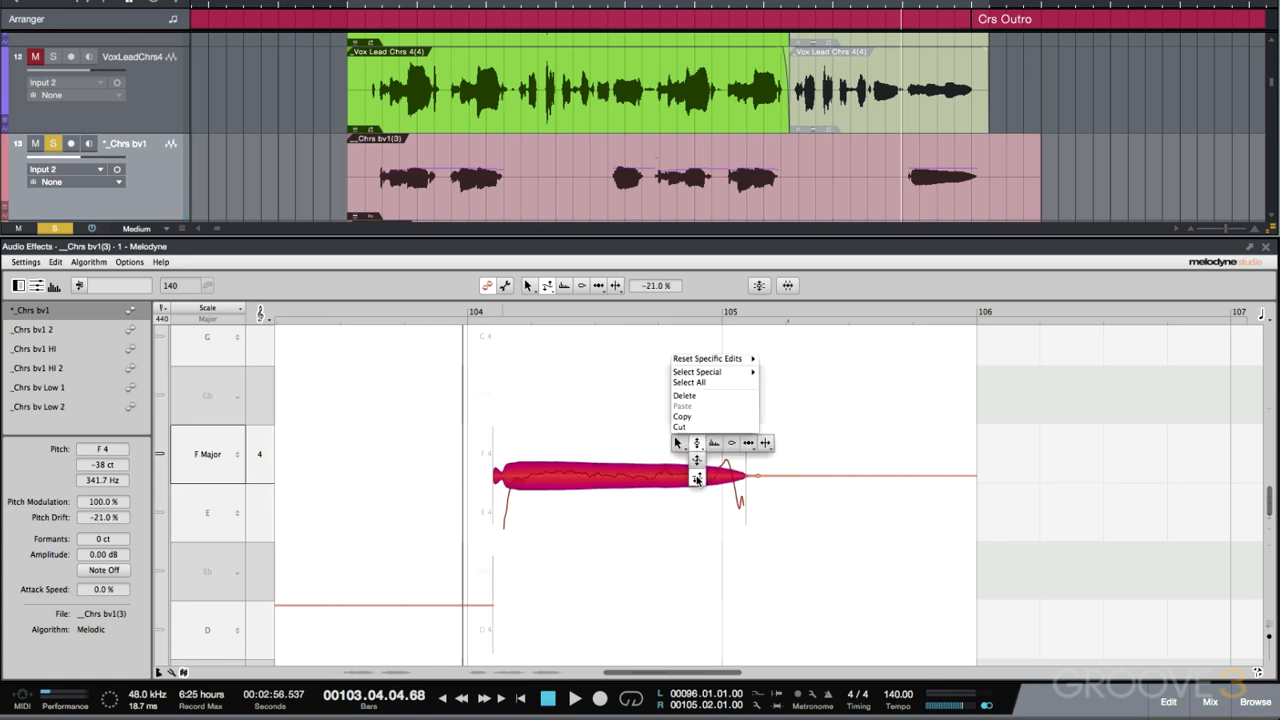
left_click(699, 442)
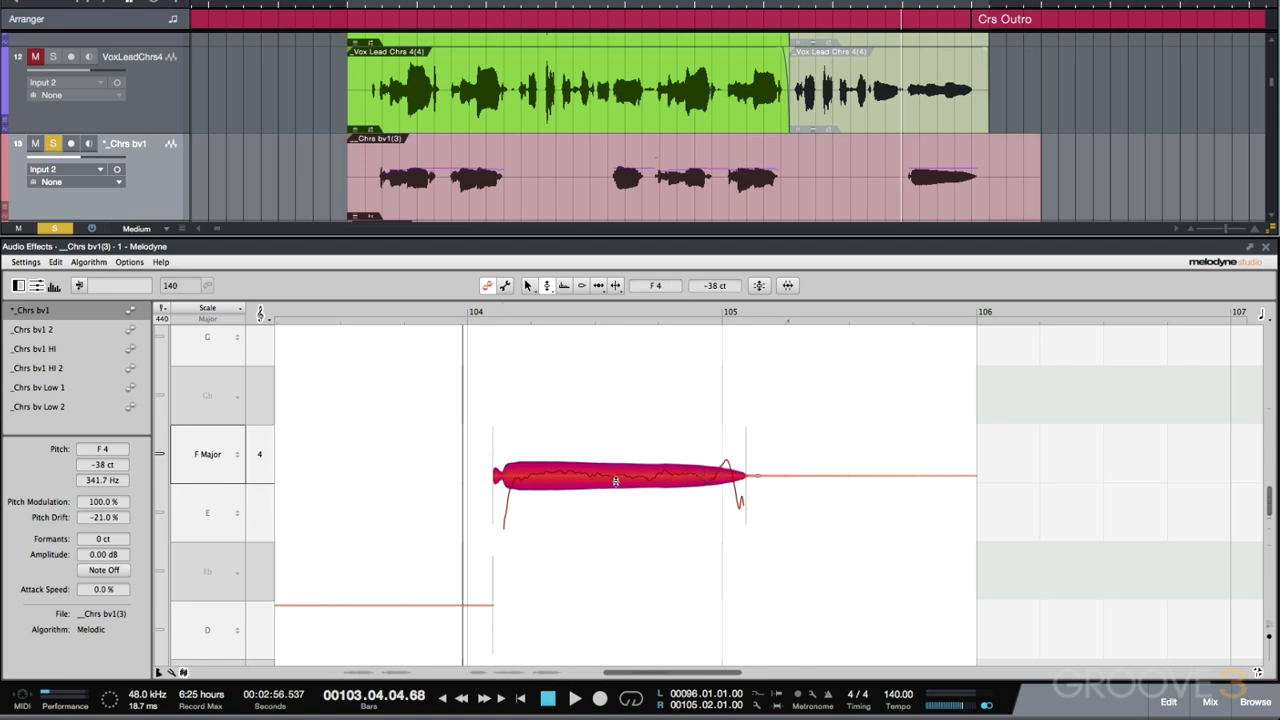
left_click_drag(616, 481, 619, 456)
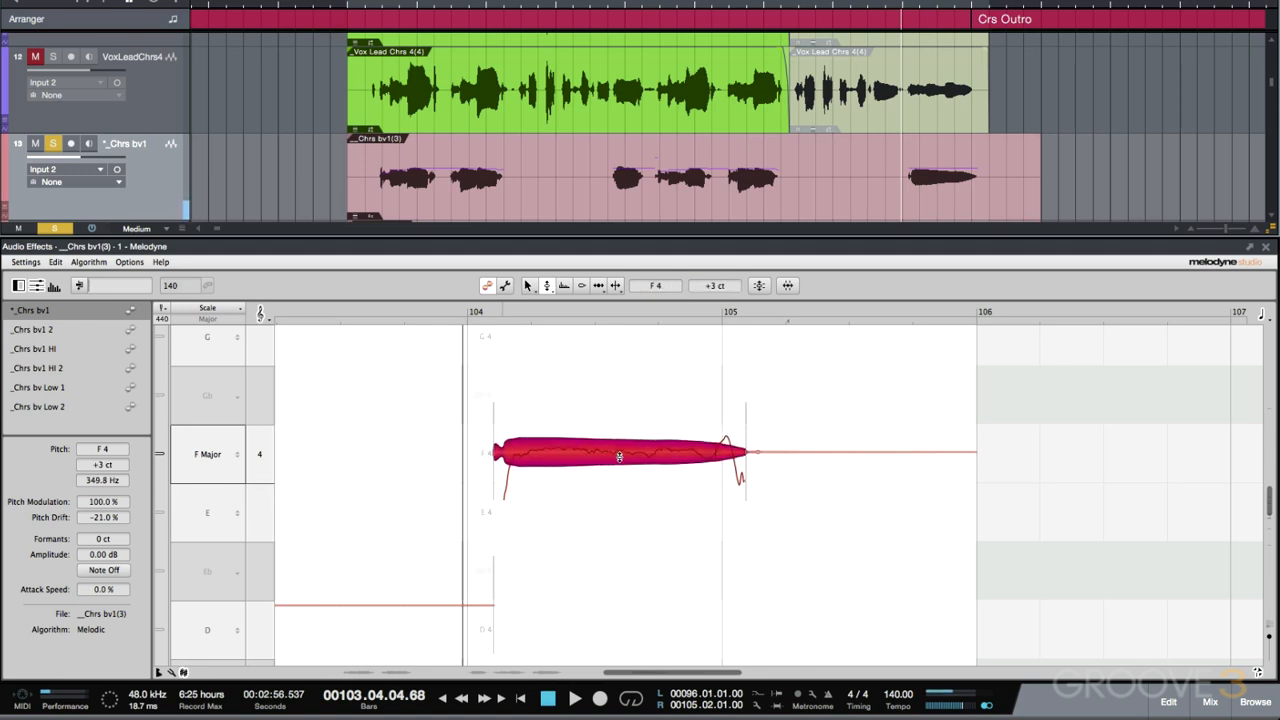
key("space")
key("space")
- Ease the held note's pitch drift correction back to -12% and audition it
right_click(689, 456)
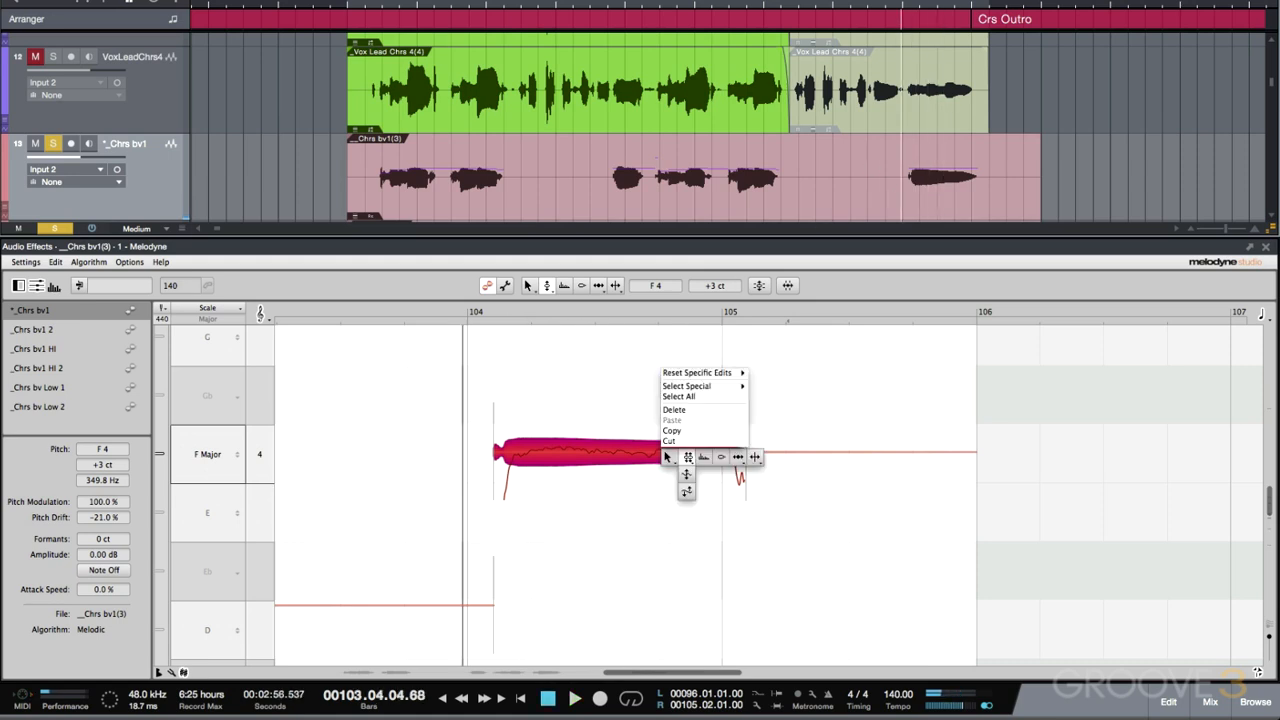
left_click(687, 468)
mouse_move(700, 456)
left_mouse_down()
mouse_move(698, 488)
mouse_move(703, 441)
left_mouse_up()
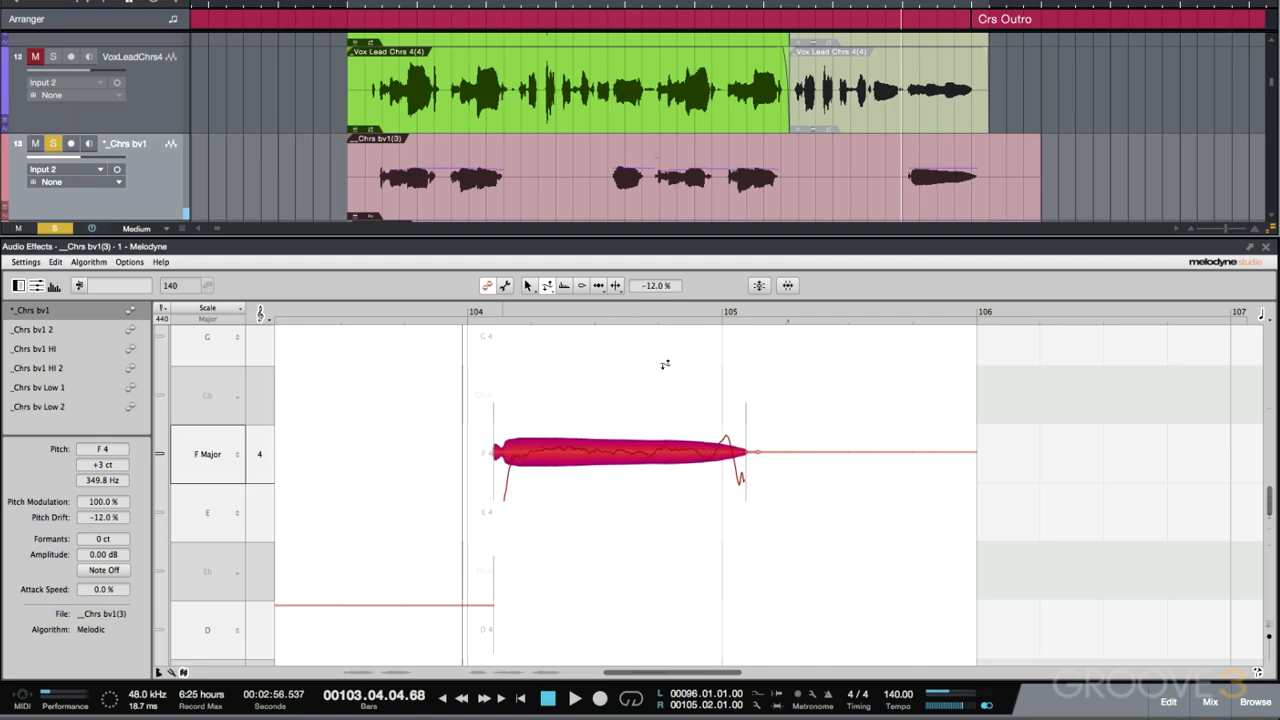
left_click(434, 386)
key("space")
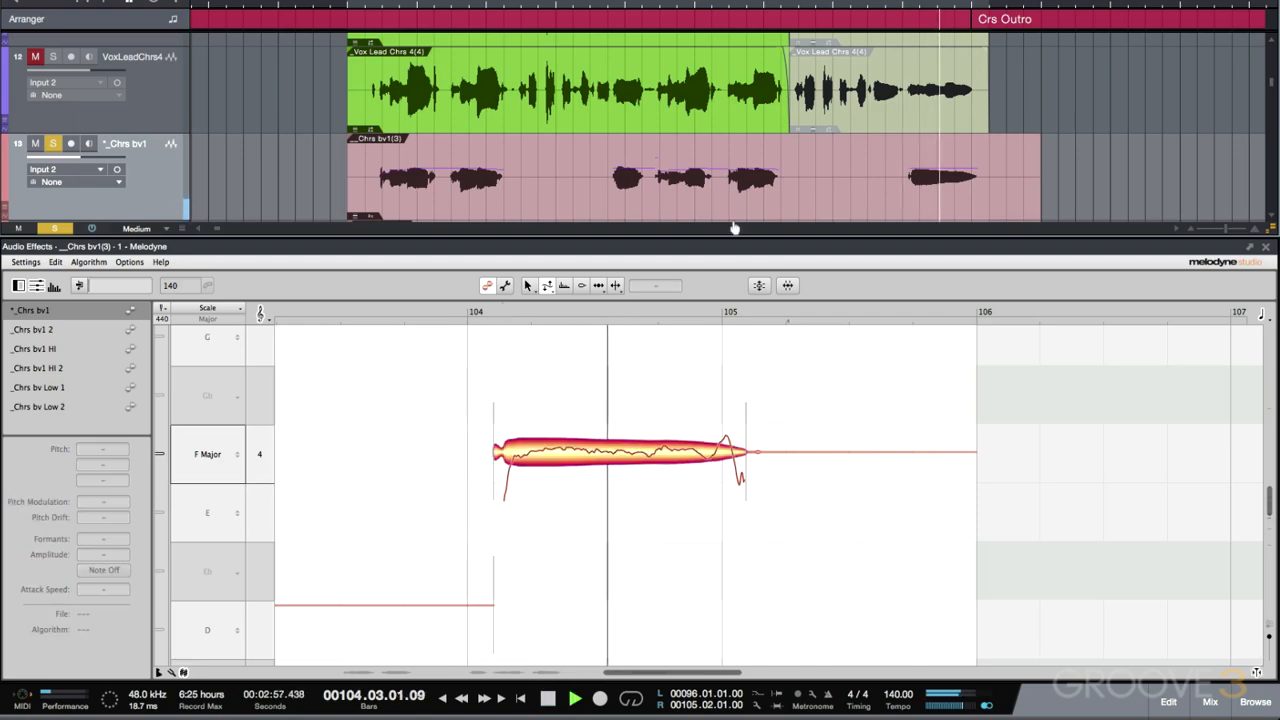
key("space")
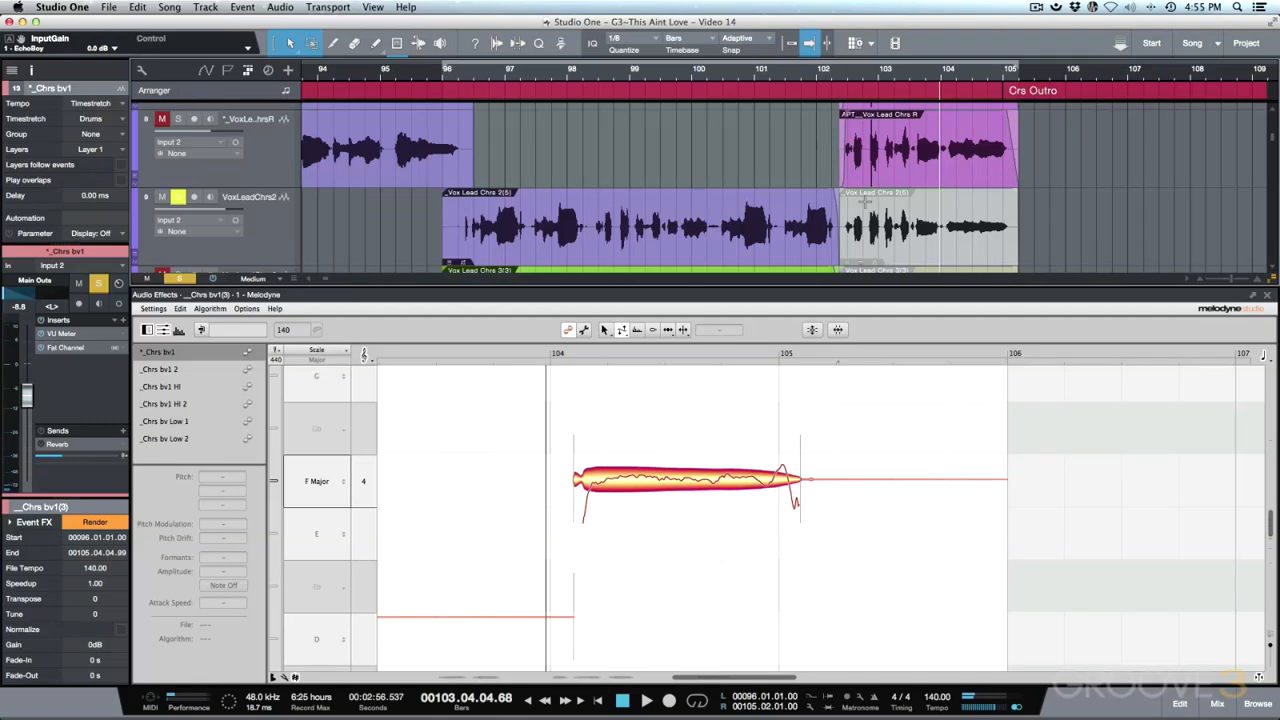
- Unmute and solo the Vox Lead Chrs track and audition its outro clip
scroll(866, 203, "up", 3)
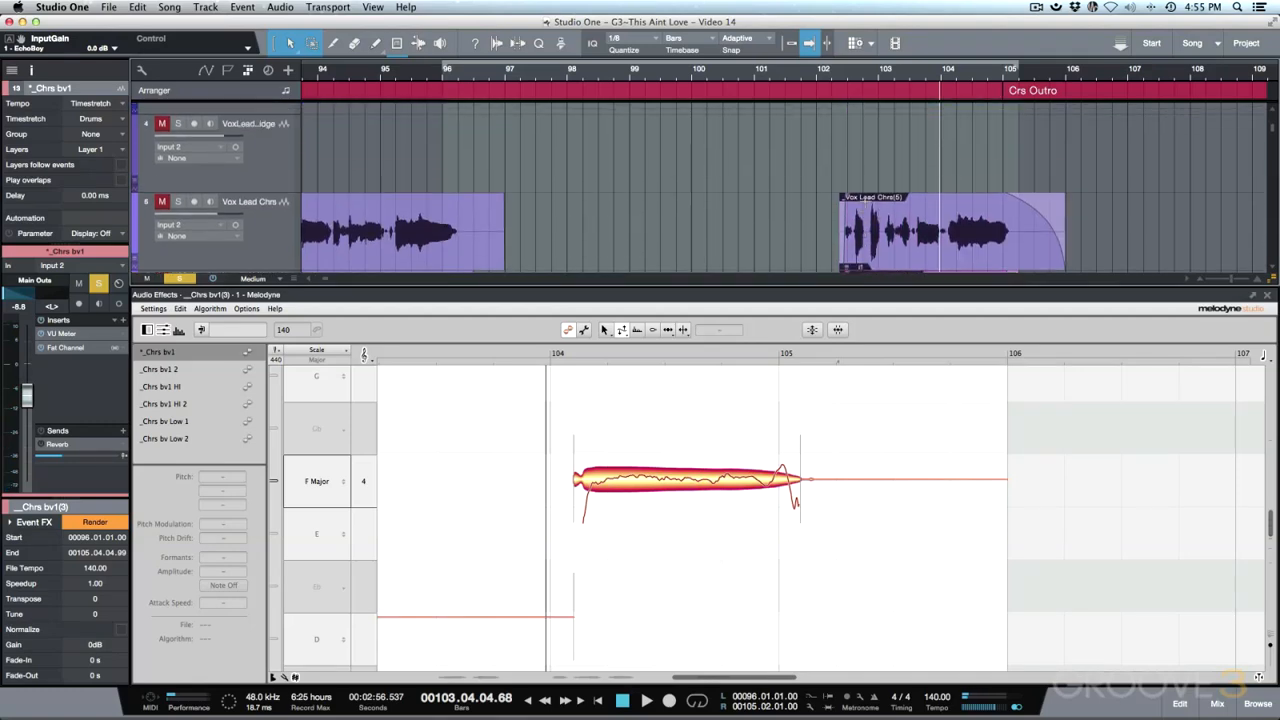
left_click(161, 201)
left_click(178, 201)
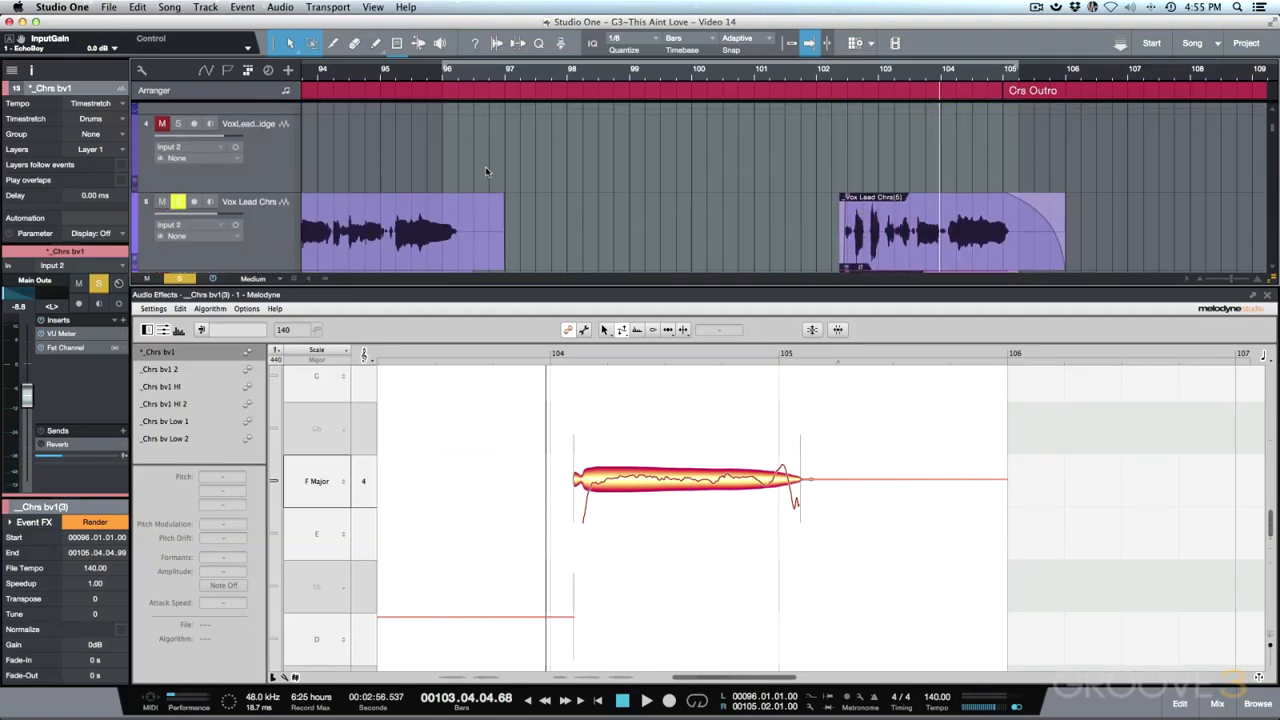
left_click(904, 248)
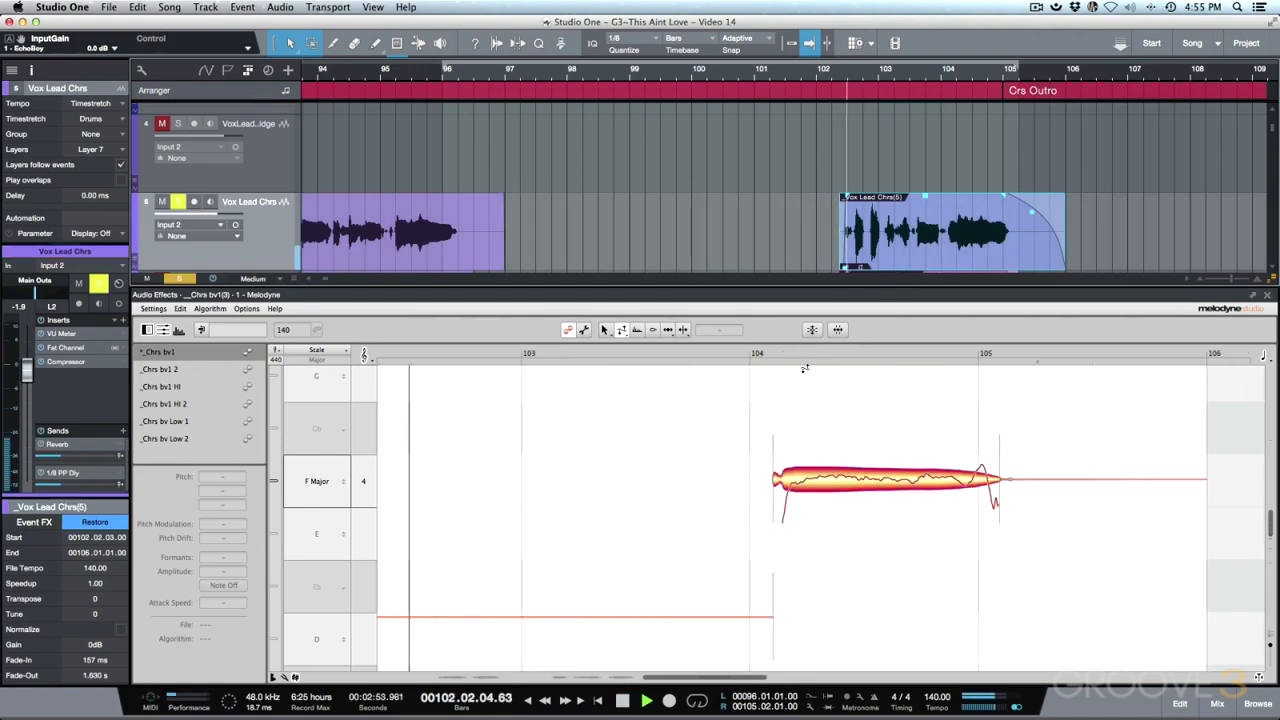
scroll(794, 388, "down", 4)
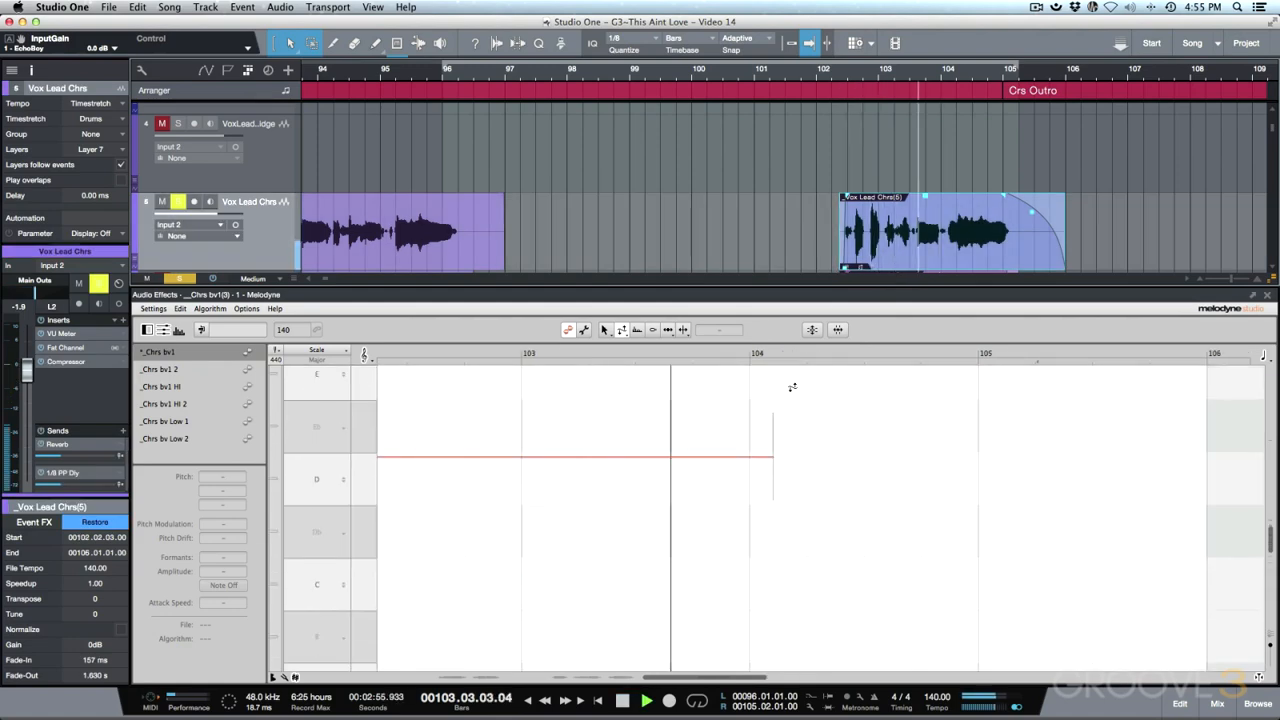
key("space")
- Unmute, solo and play the corrected _Chrs bv1 backing vocal, then close Melodyne
scroll(789, 228, "down", 5)
scroll(766, 230, "down", 5)
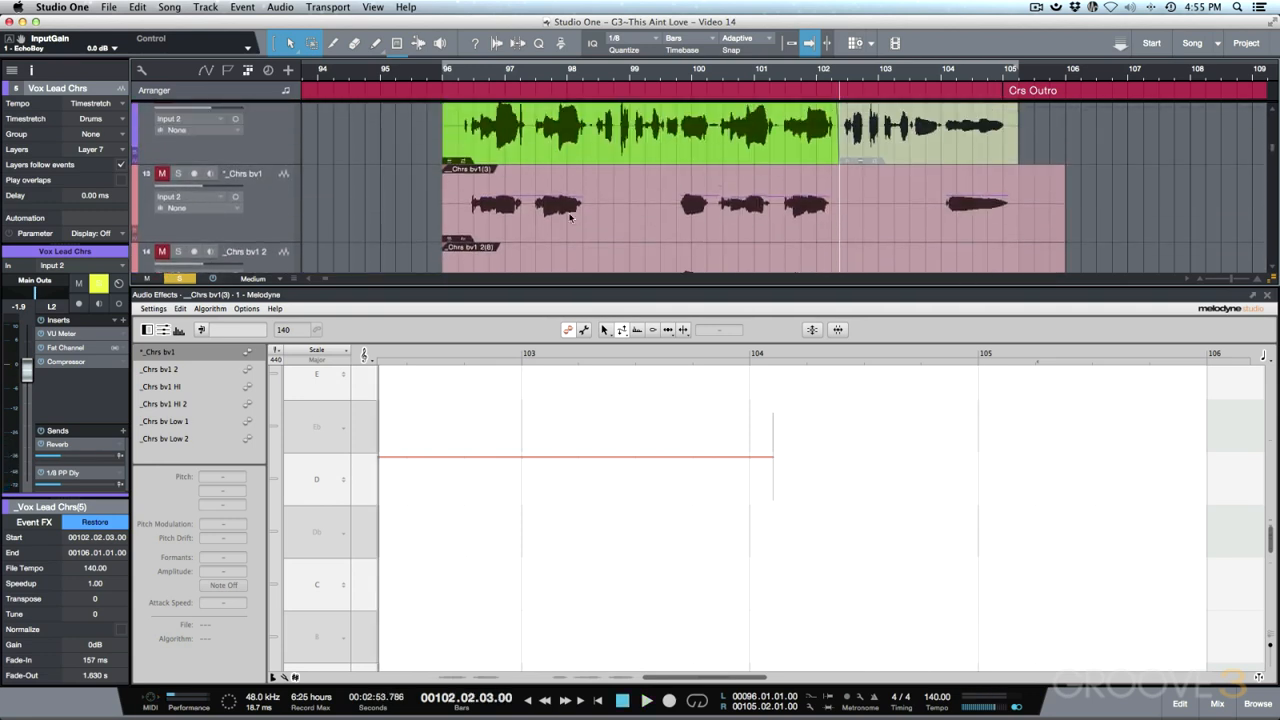
left_click(162, 173)
left_click(178, 173)
key("space")
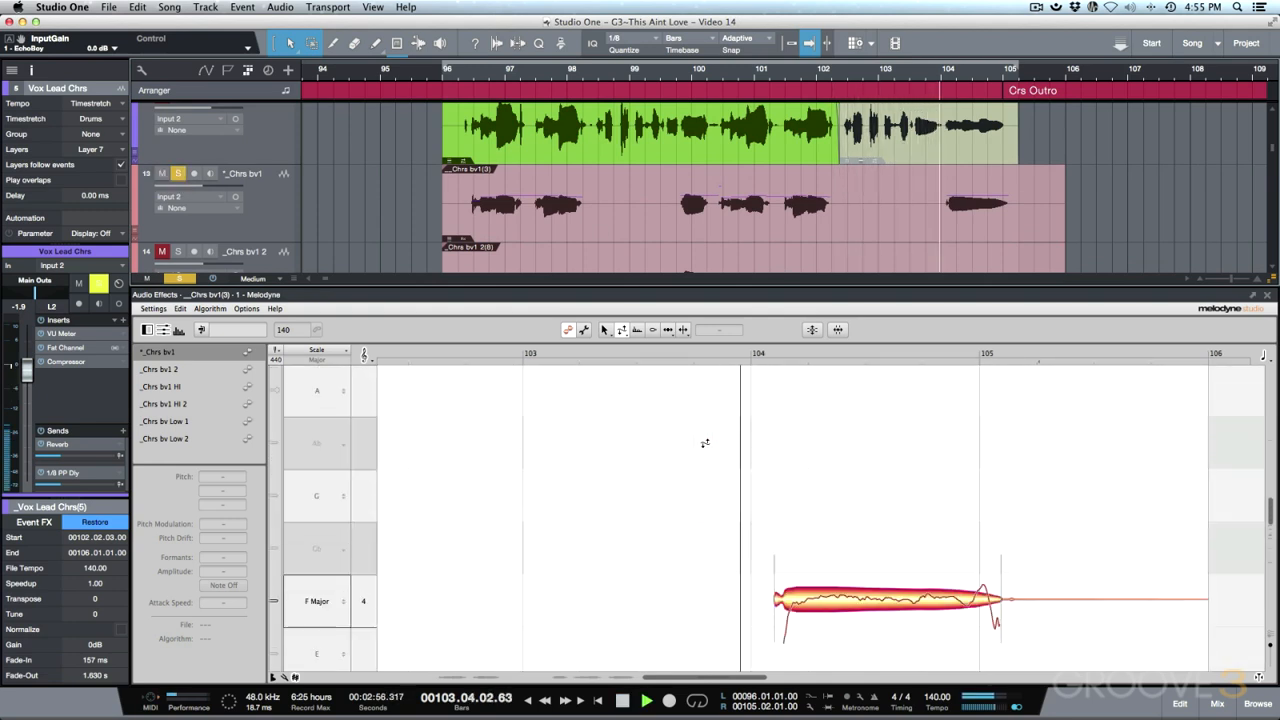
key("space")
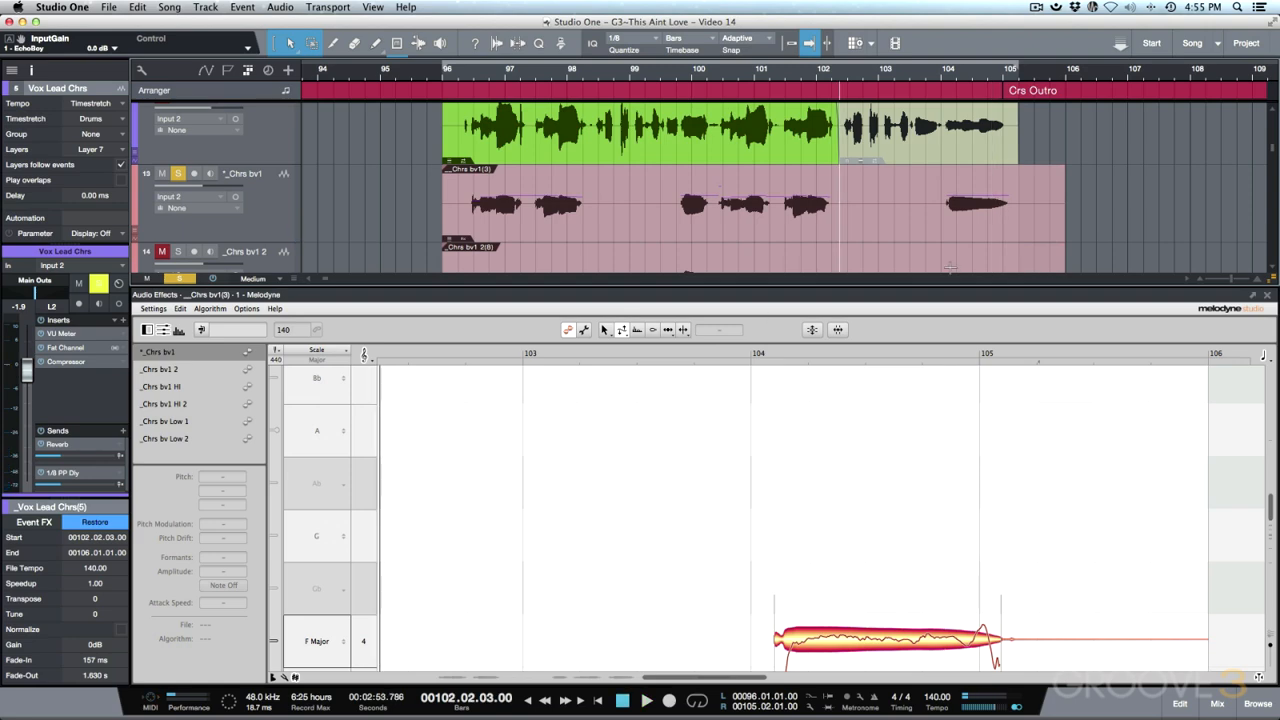
left_click(1268, 298)
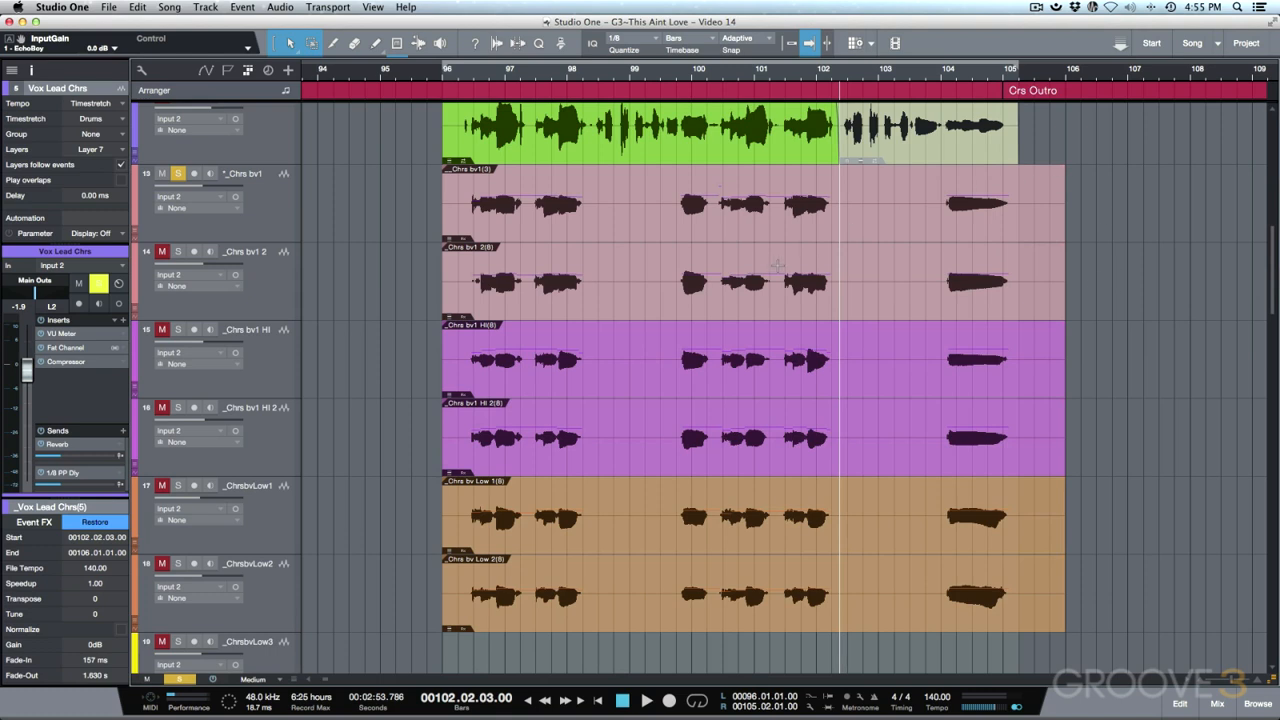
- Render the Melodyne edits into the _Chrs bv1(3) outro event via Event FX
left_click(918, 229)
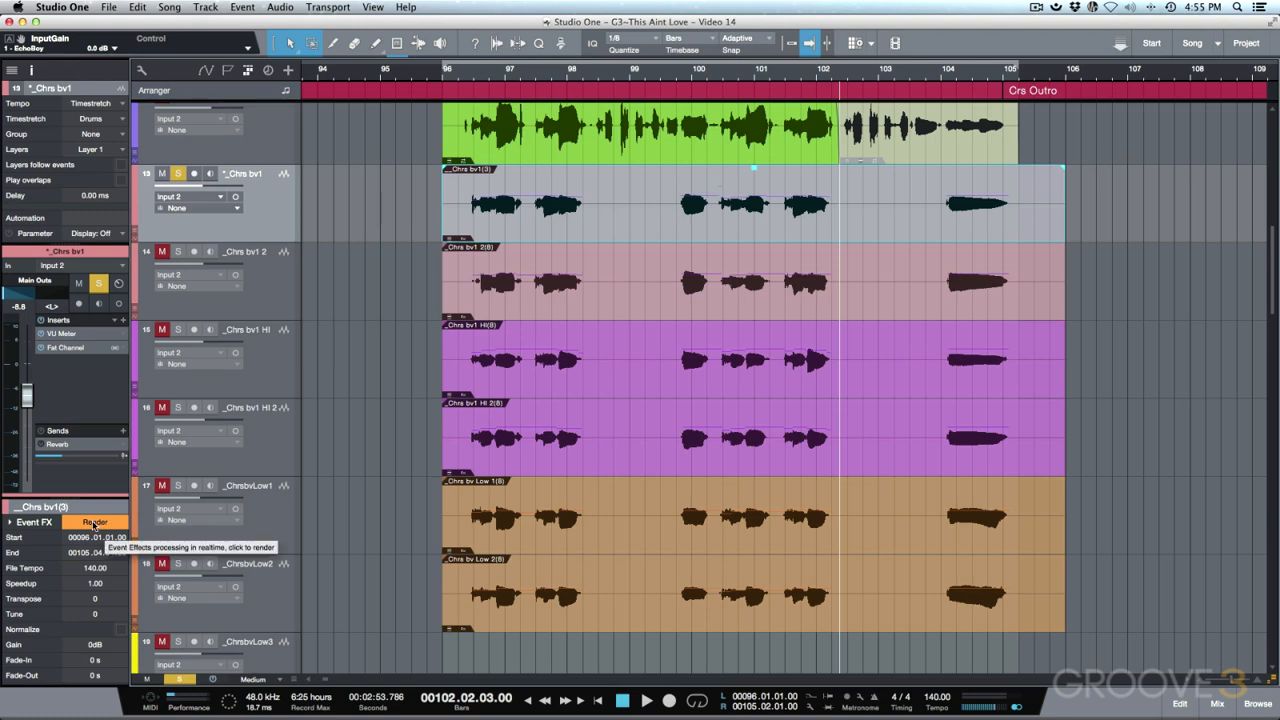
left_click(94, 523)
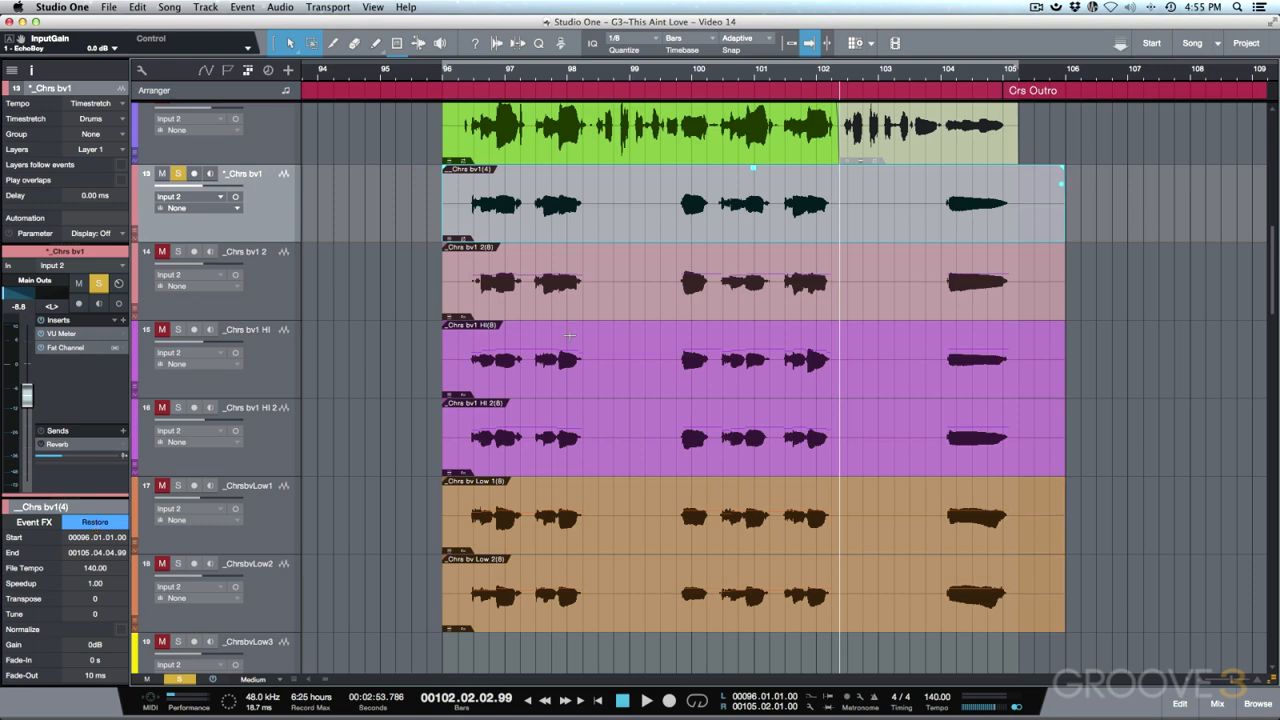
- Zoom out to the whole song and marquee-select the second-, then first-chorus vocal events on tracks 9, 11, 12
key("w")
key("w")
key("w")
scroll(736, 323, "up", 5)
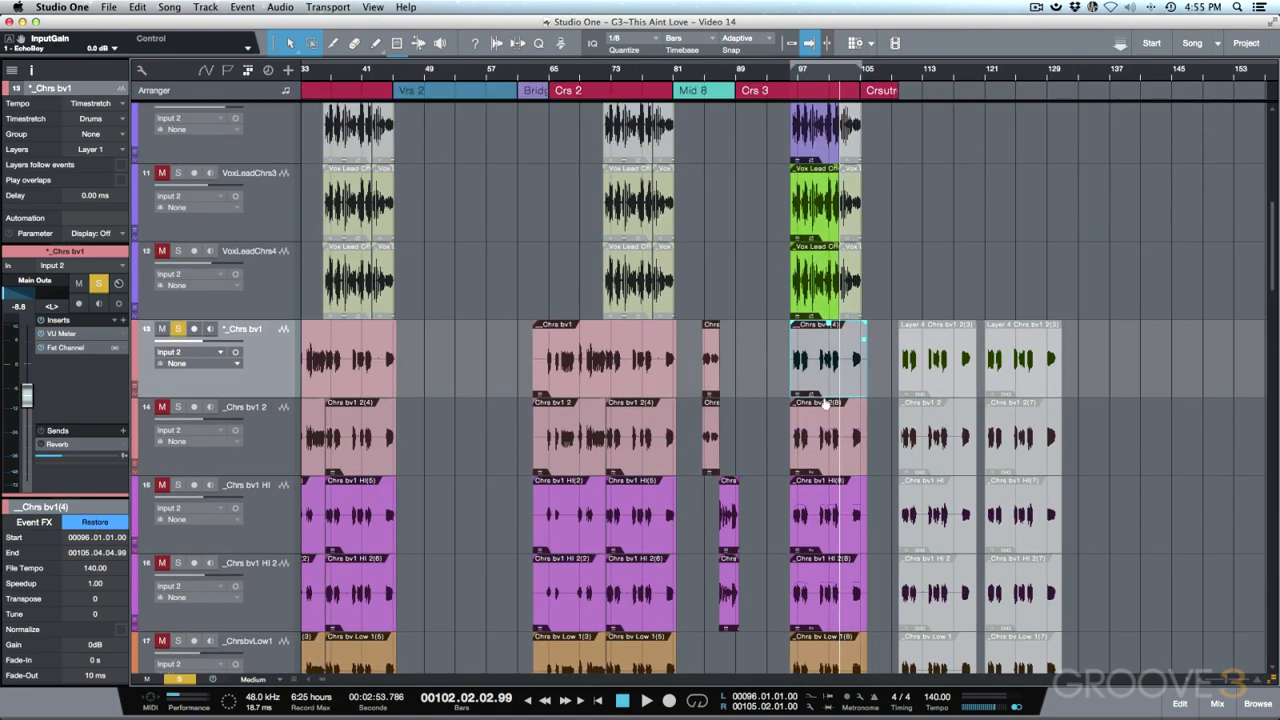
scroll(825, 404, "up", 2)
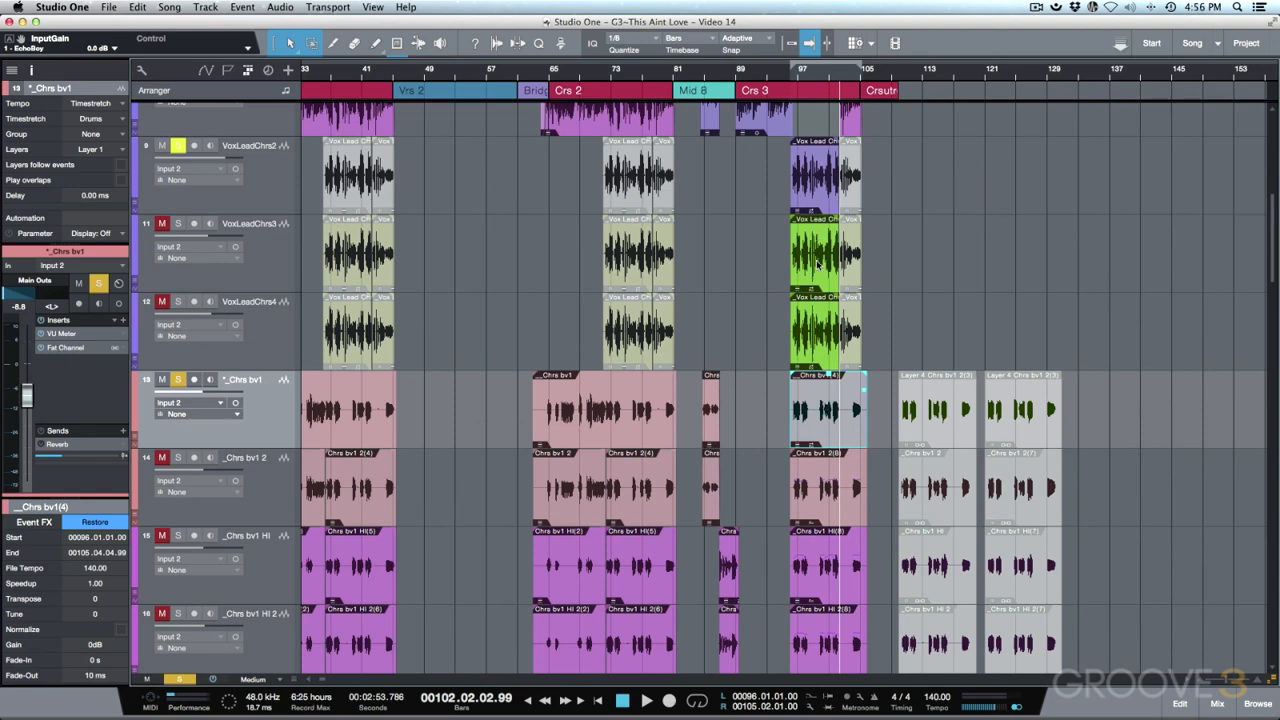
scroll(818, 263, "up", 2)
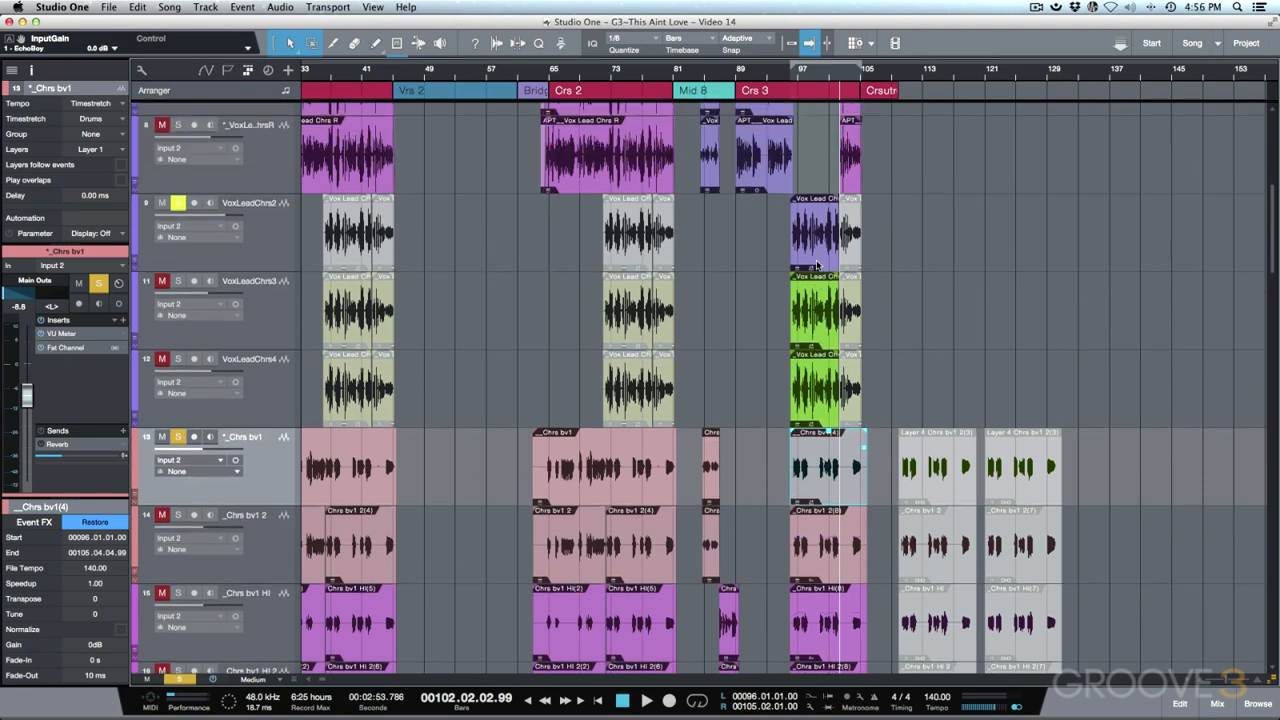
scroll(818, 263, "up", 4)
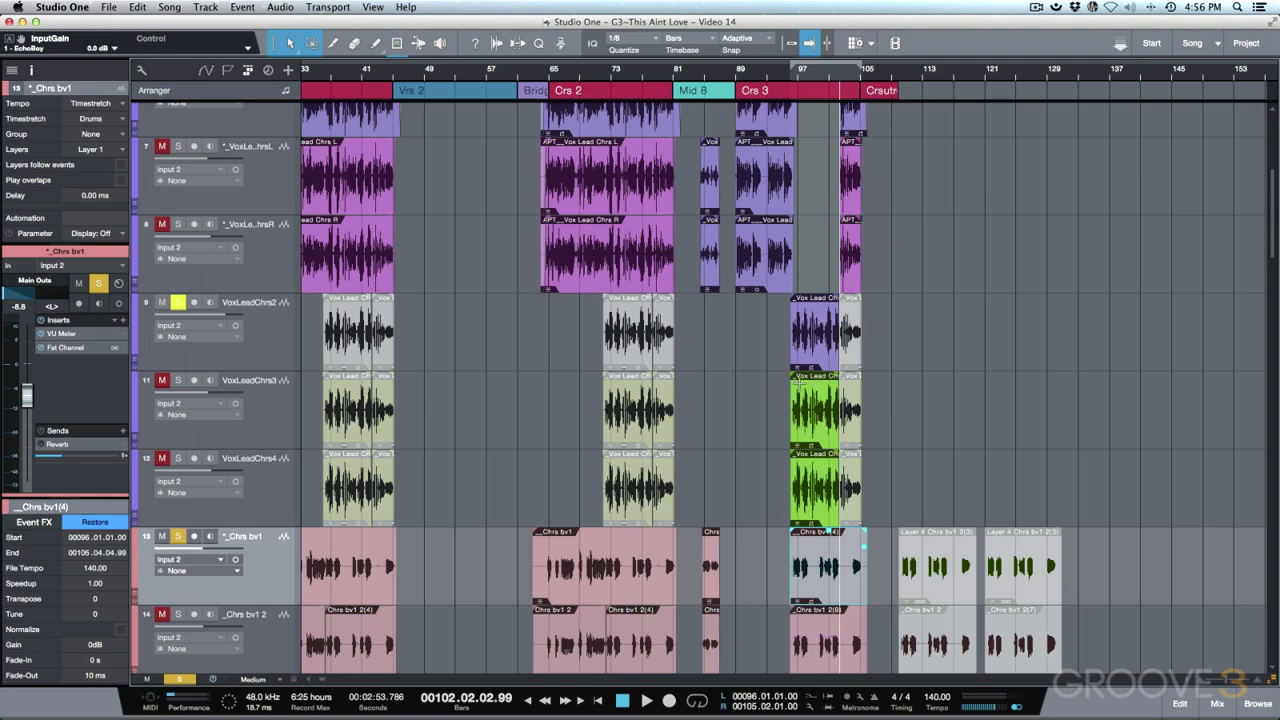
scroll(800, 382, "down", 5)
scroll(800, 382, "down", 3)
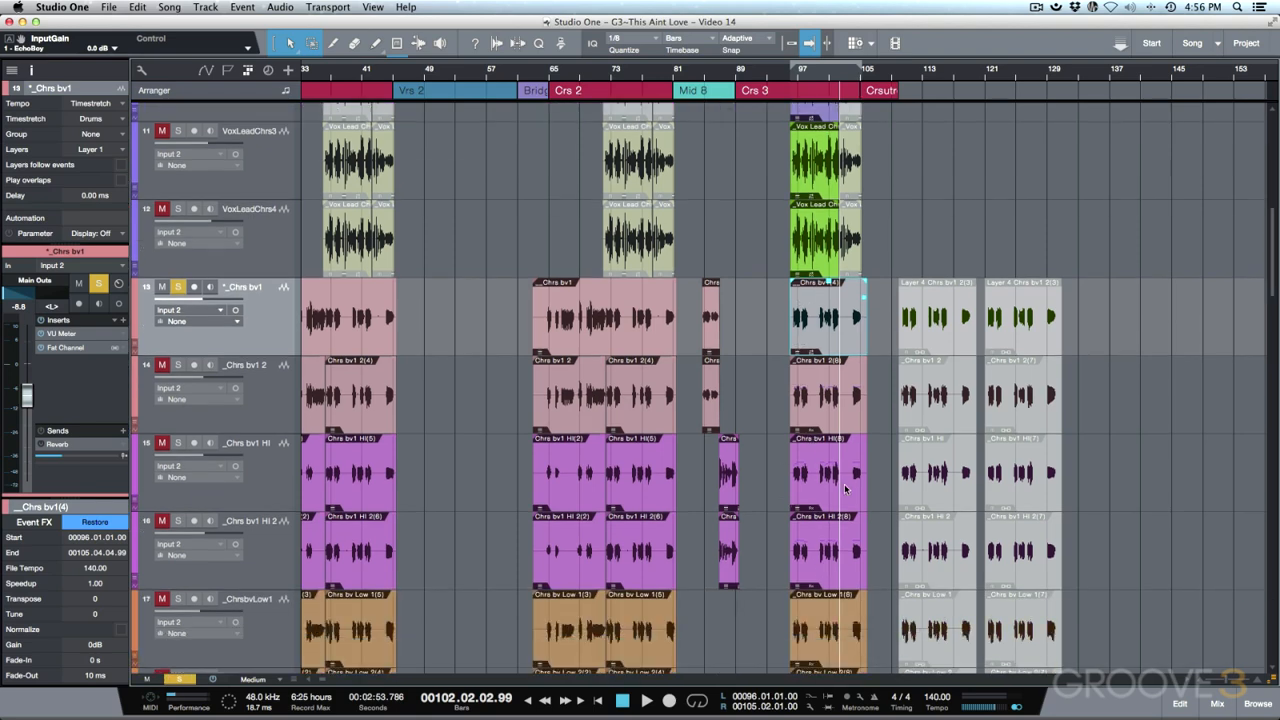
scroll(844, 487, "up", 3)
scroll(844, 487, "up", 3)
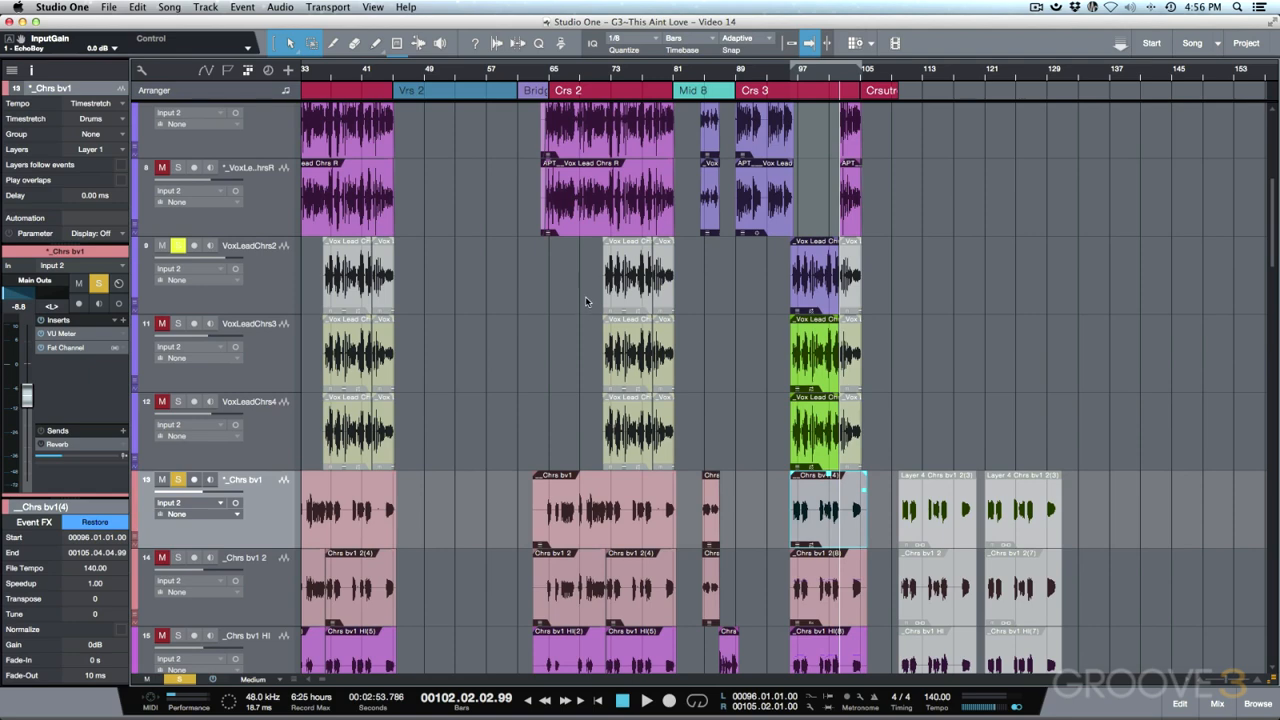
left_click_drag(585, 296, 636, 438)
left_click_drag(366, 294, 408, 411)
- Unmute the selected first-chorus Vox Lead Chrs events with Shift+M
key("shift+m")
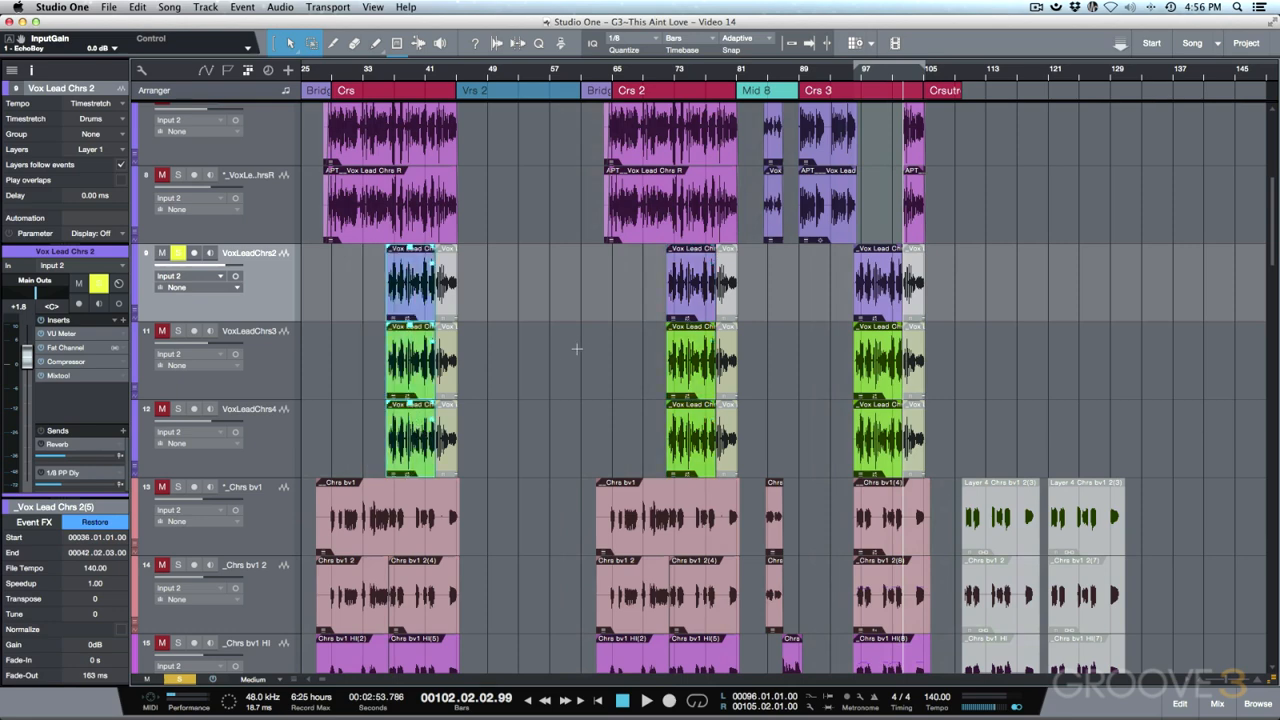
scroll(576, 349, "up", 2)
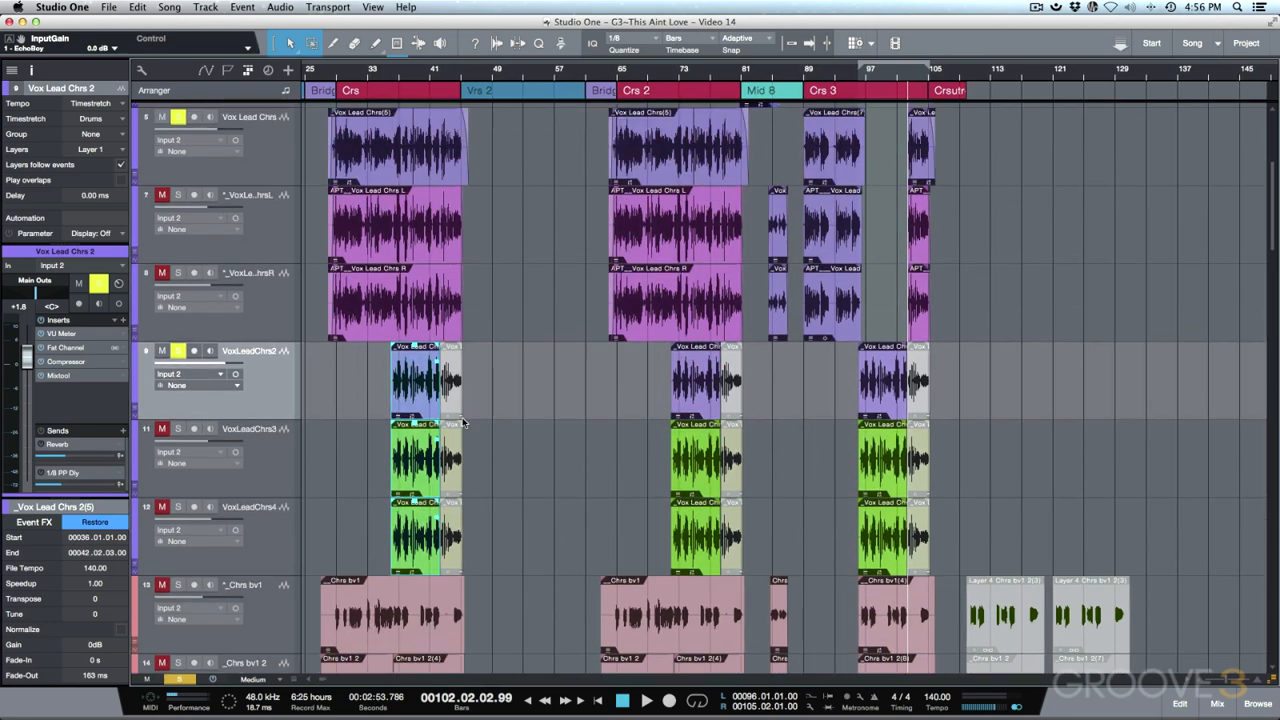
scroll(462, 422, "up", 2)
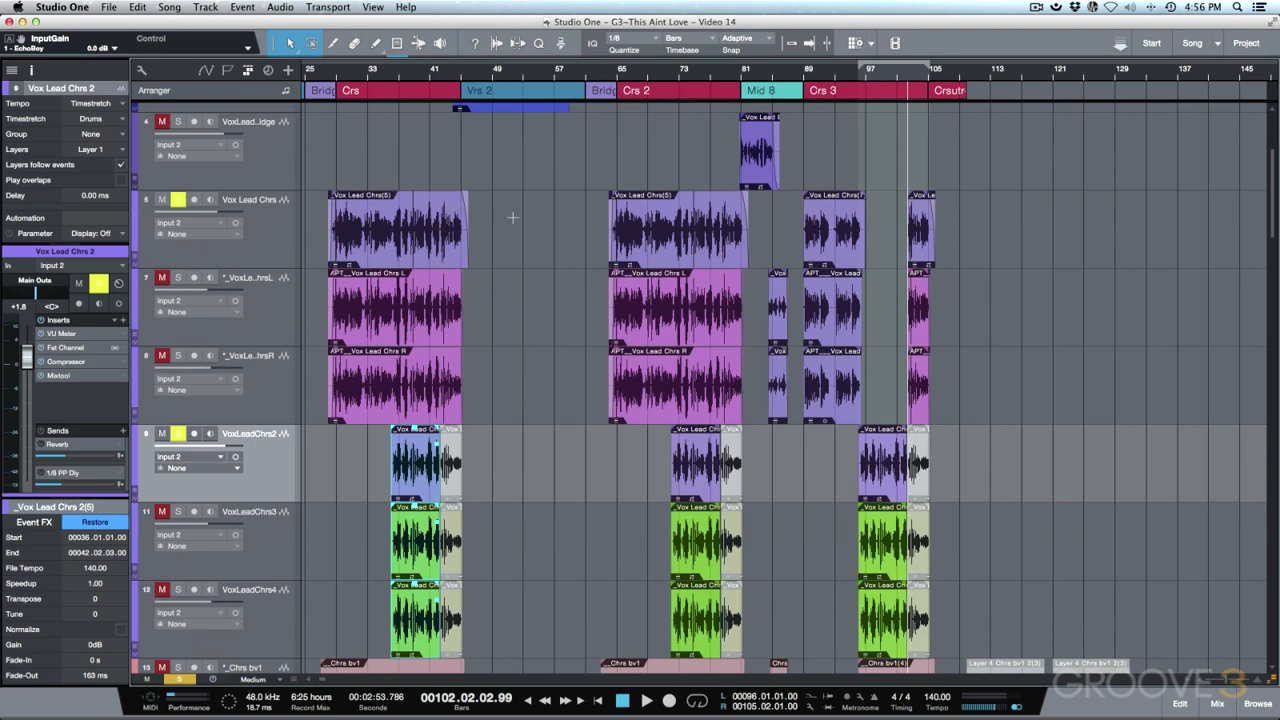
- Scroll through all tracks to confirm lead-chorus events near bars 36, 72 and 96
scroll(512, 217, "down", 4)
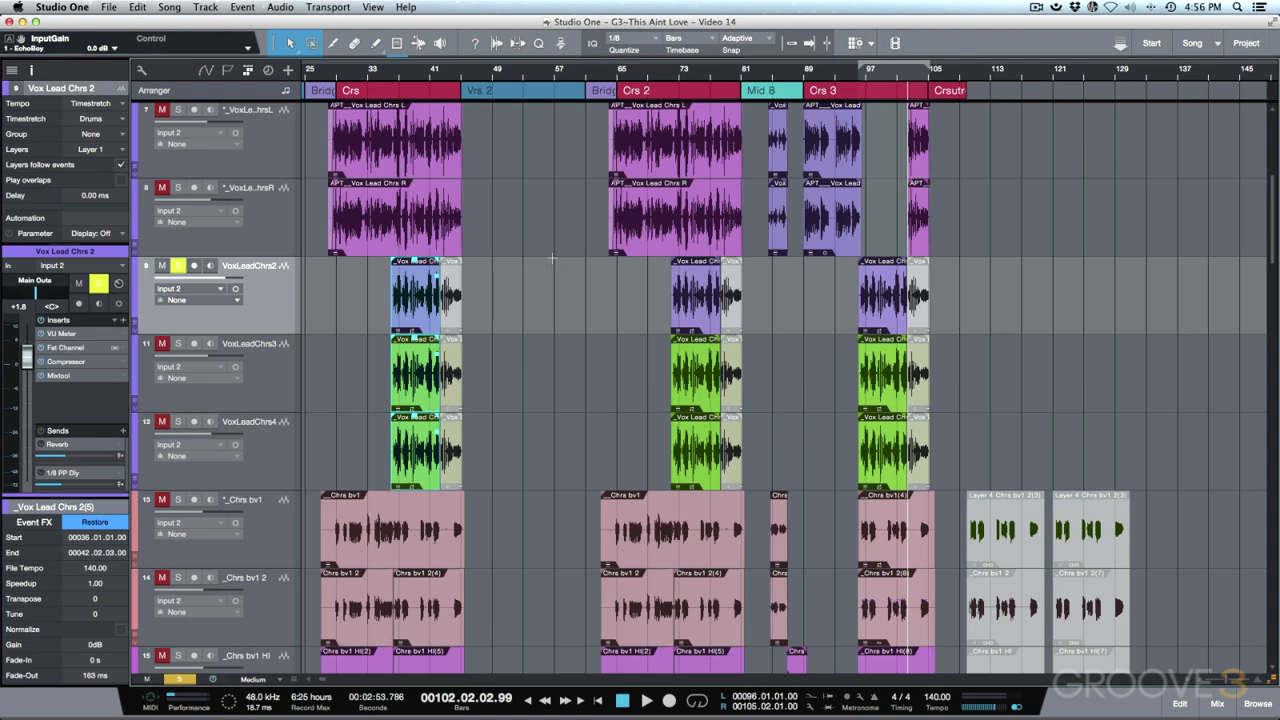
scroll(586, 283, "down", 3)
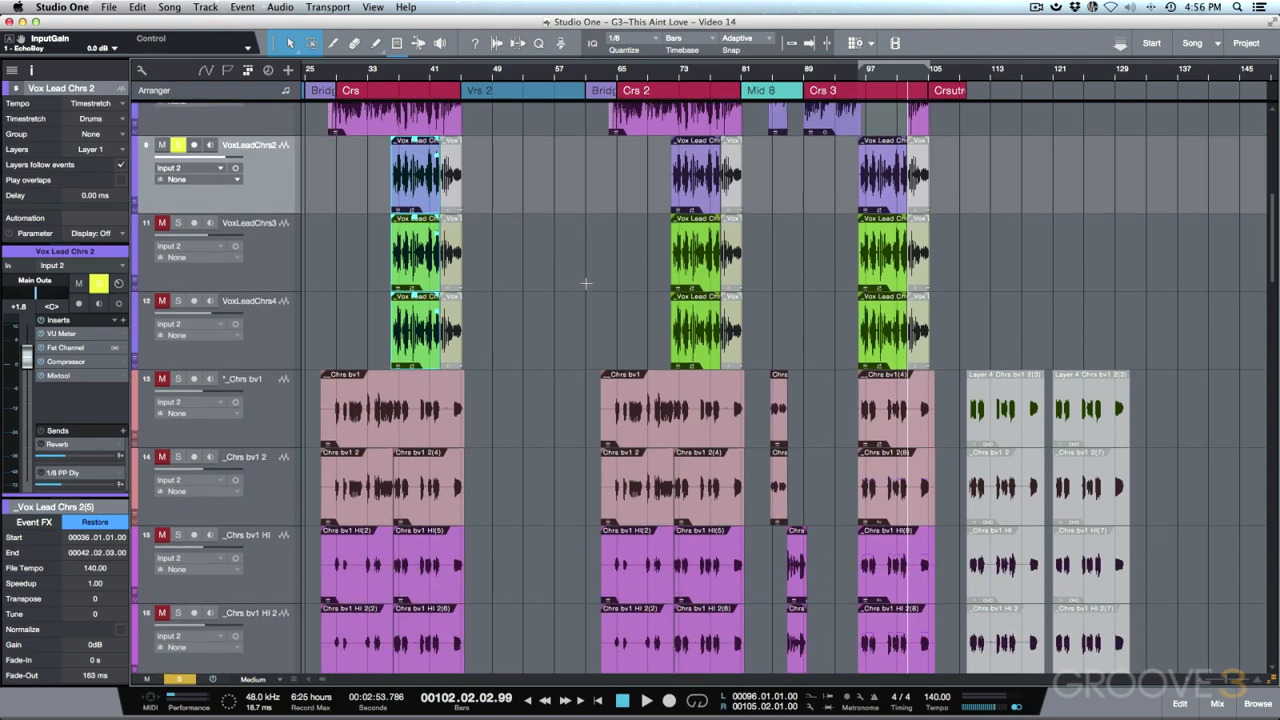
scroll(586, 283, "down", 1)
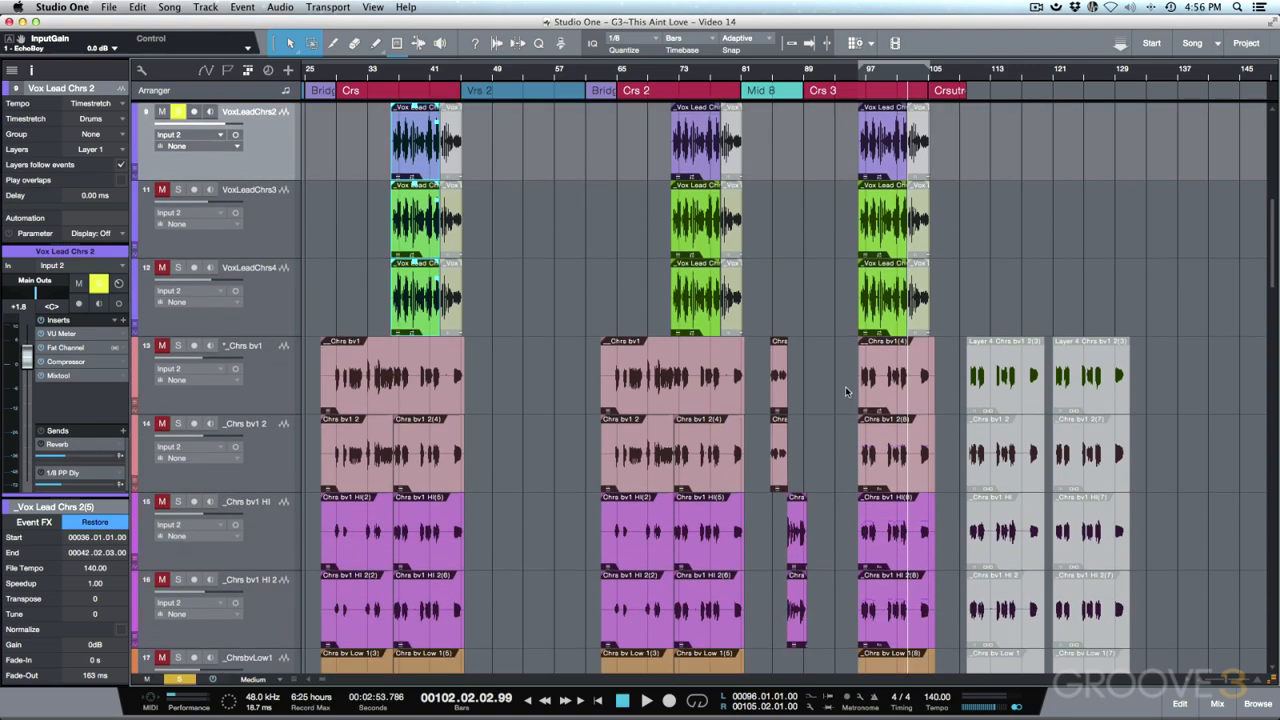
scroll(868, 395, "down", 4)
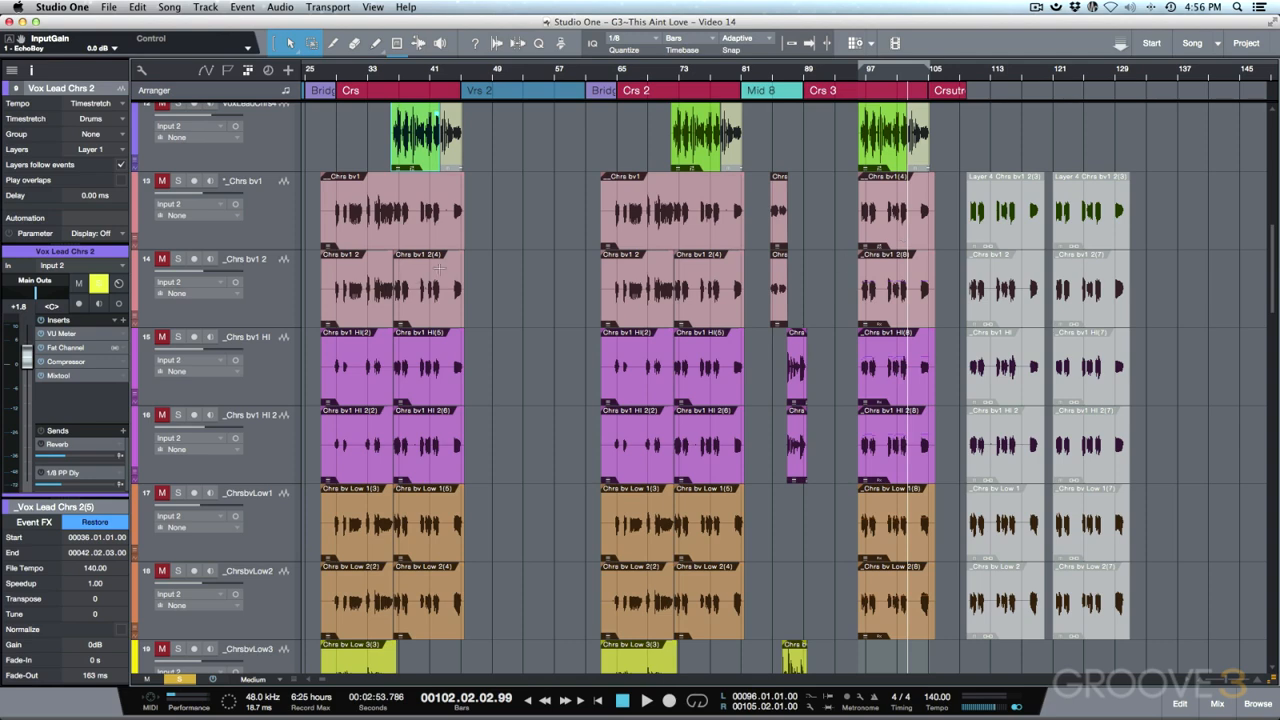
scroll(641, 297, "up", 3)
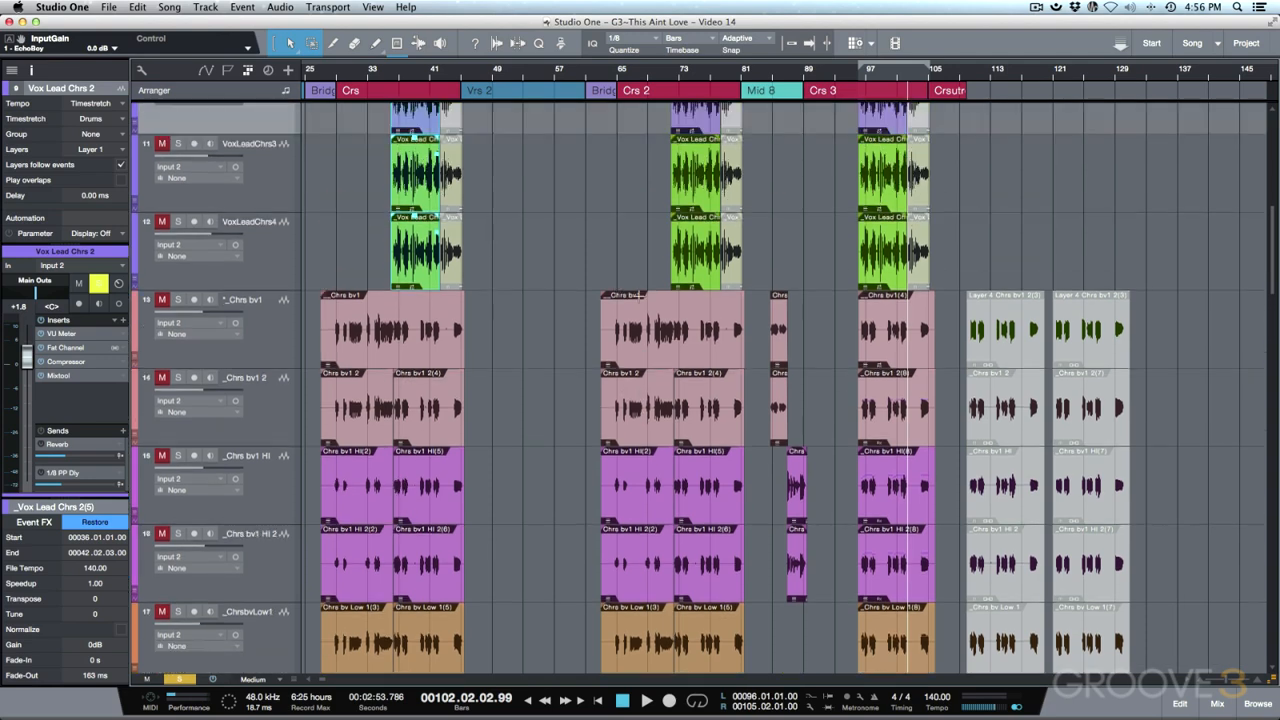
scroll(432, 242, "up", 4)
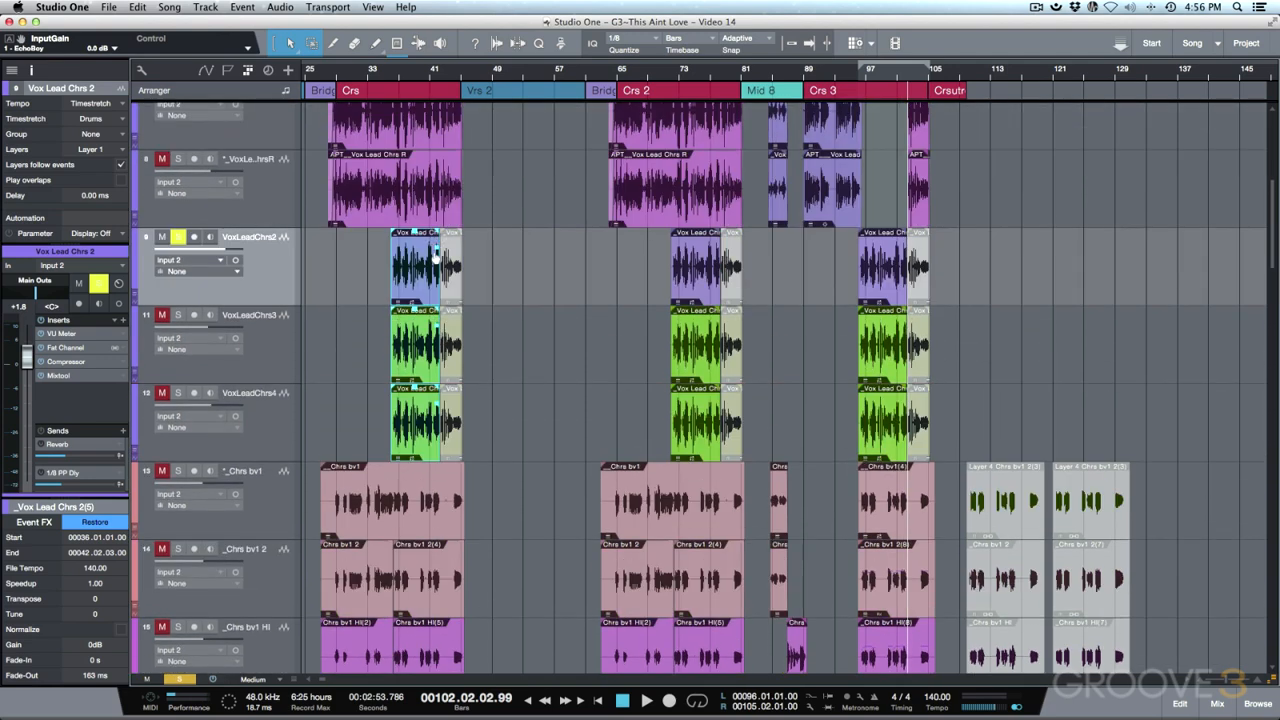
scroll(436, 258, "up", 2)
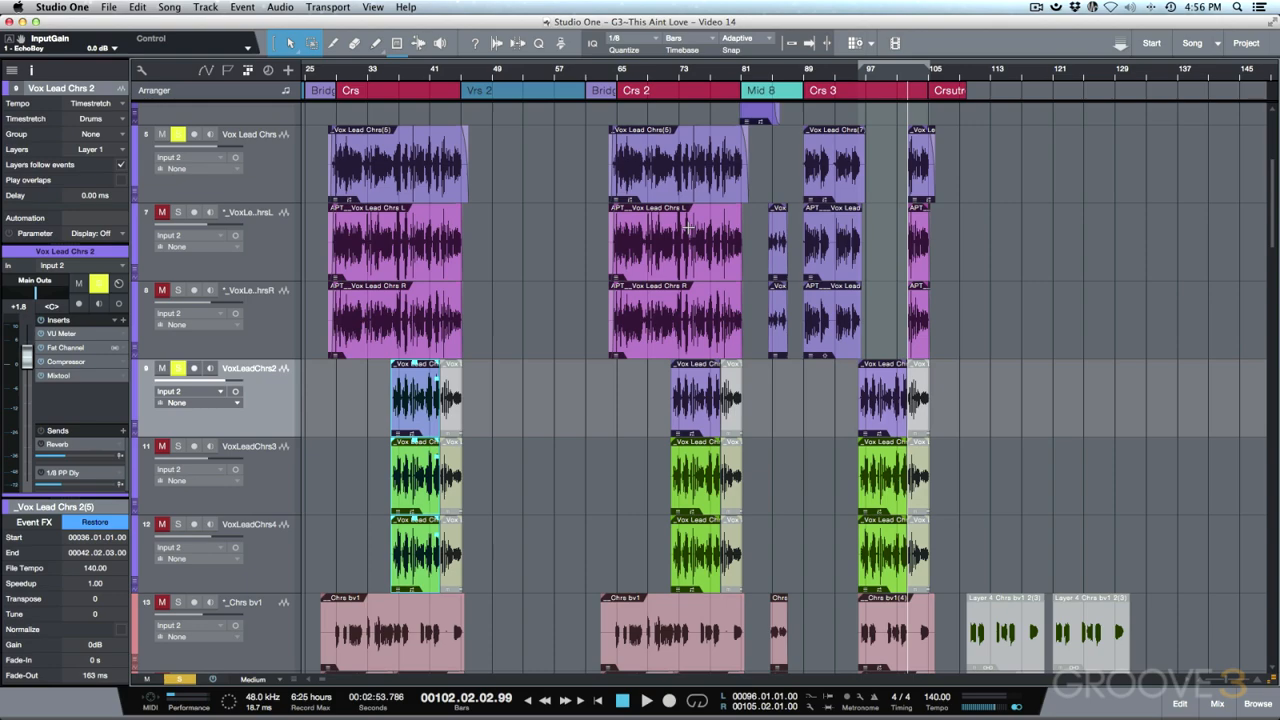
scroll(688, 228, "down", 20)
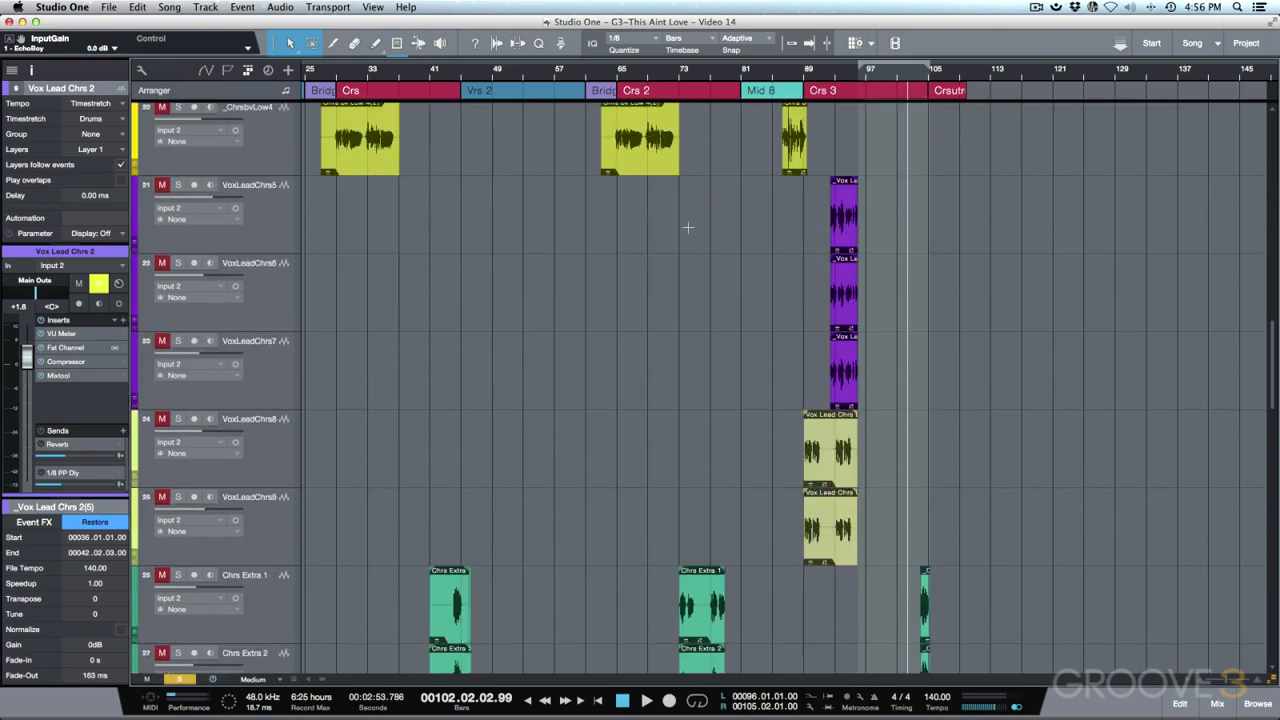
scroll(688, 228, "down", 5)
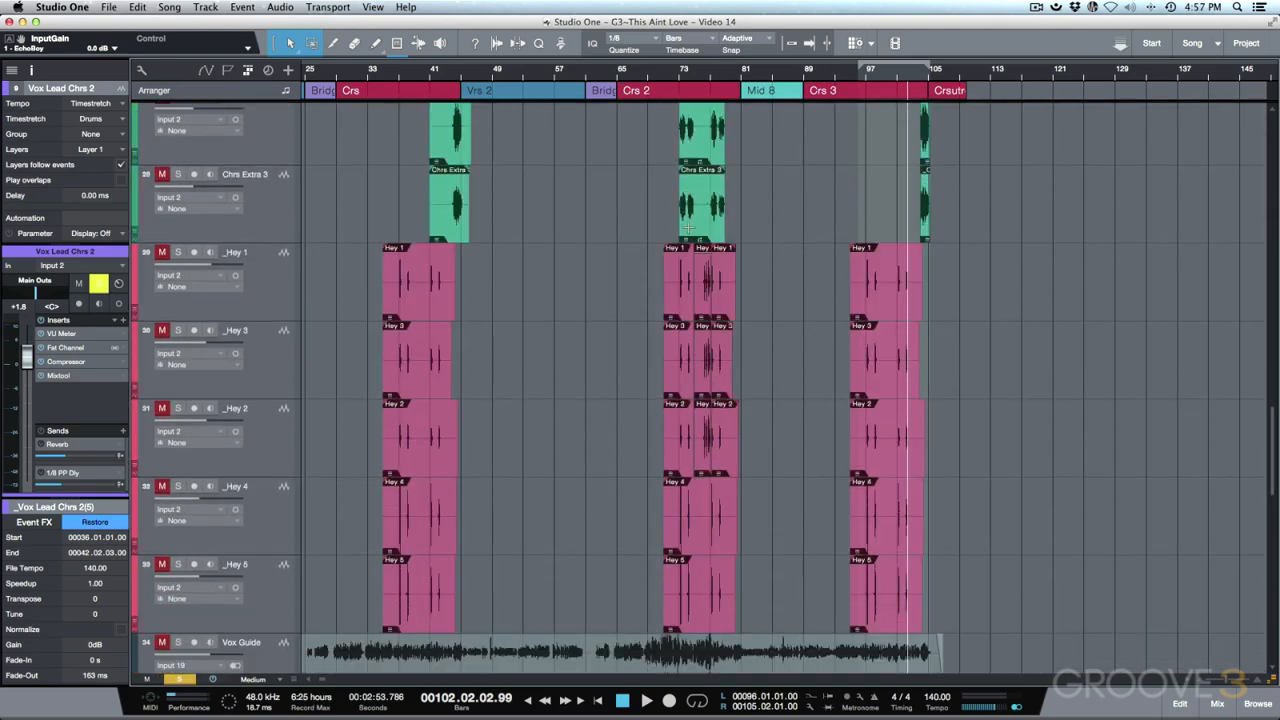
scroll(600, 290, "up", 2)
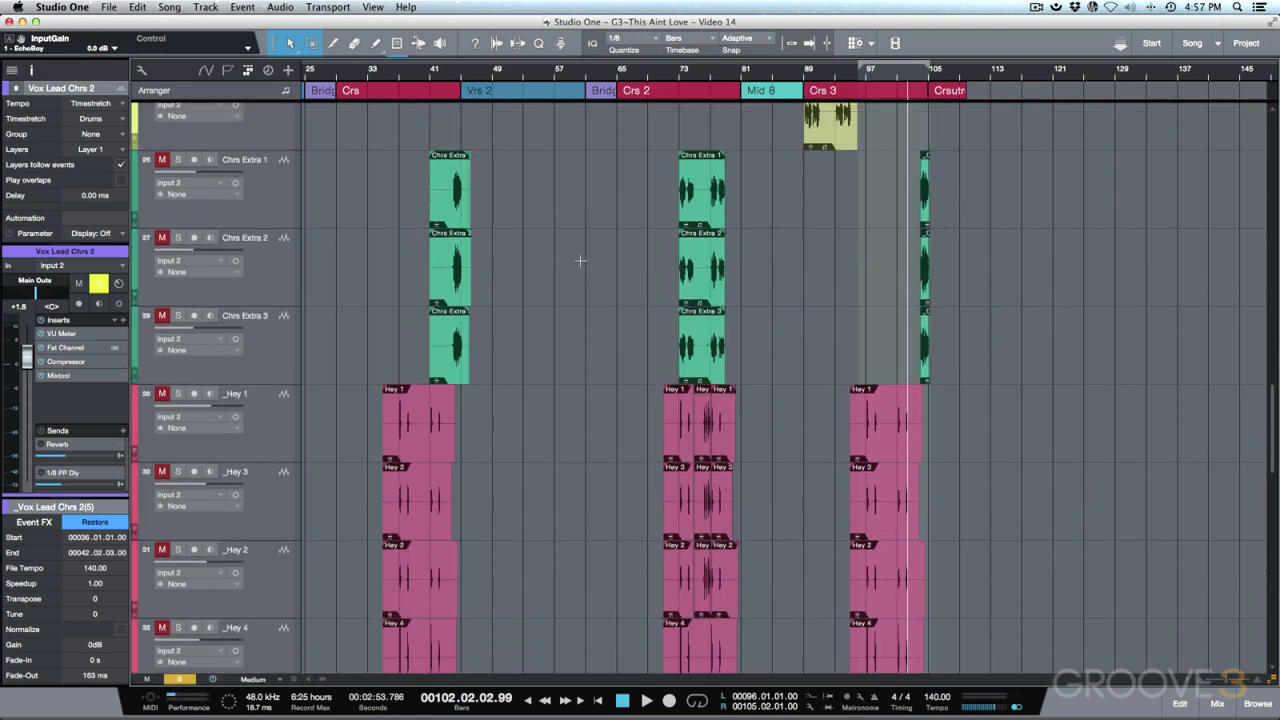
scroll(580, 262, "down", 2)
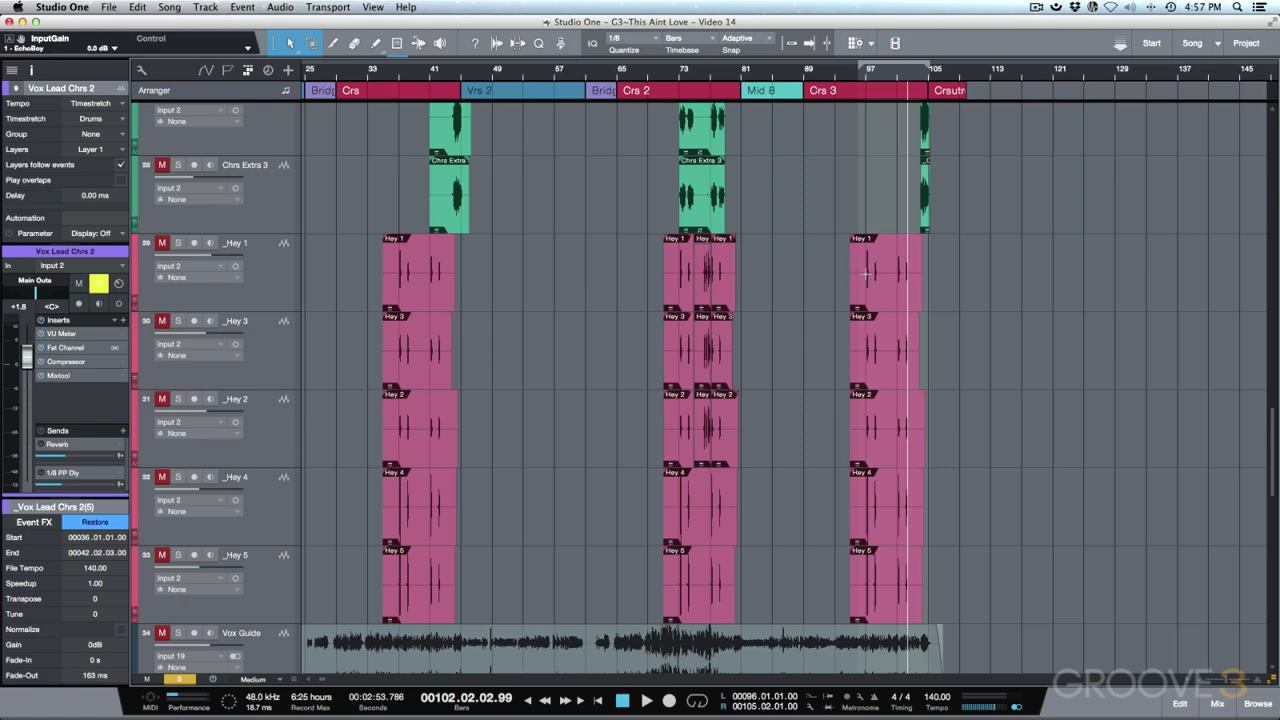
scroll(858, 279, "up", 12)
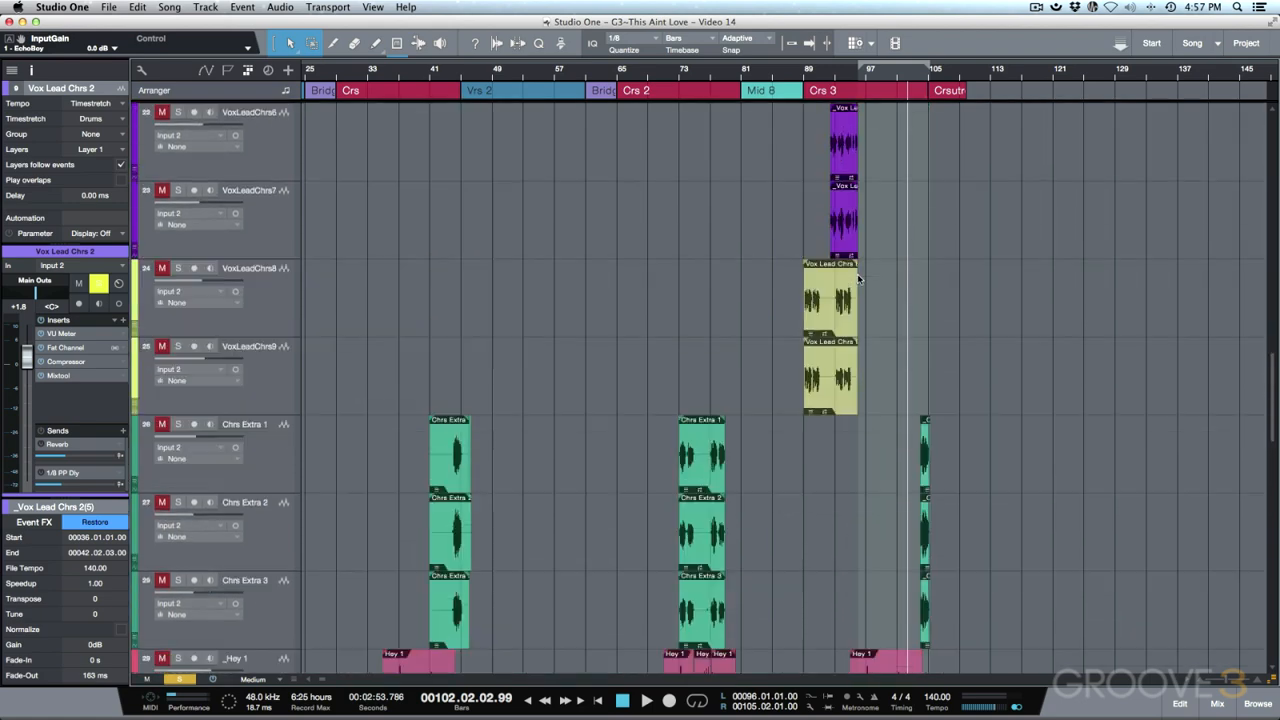
scroll(858, 279, "up", 15)
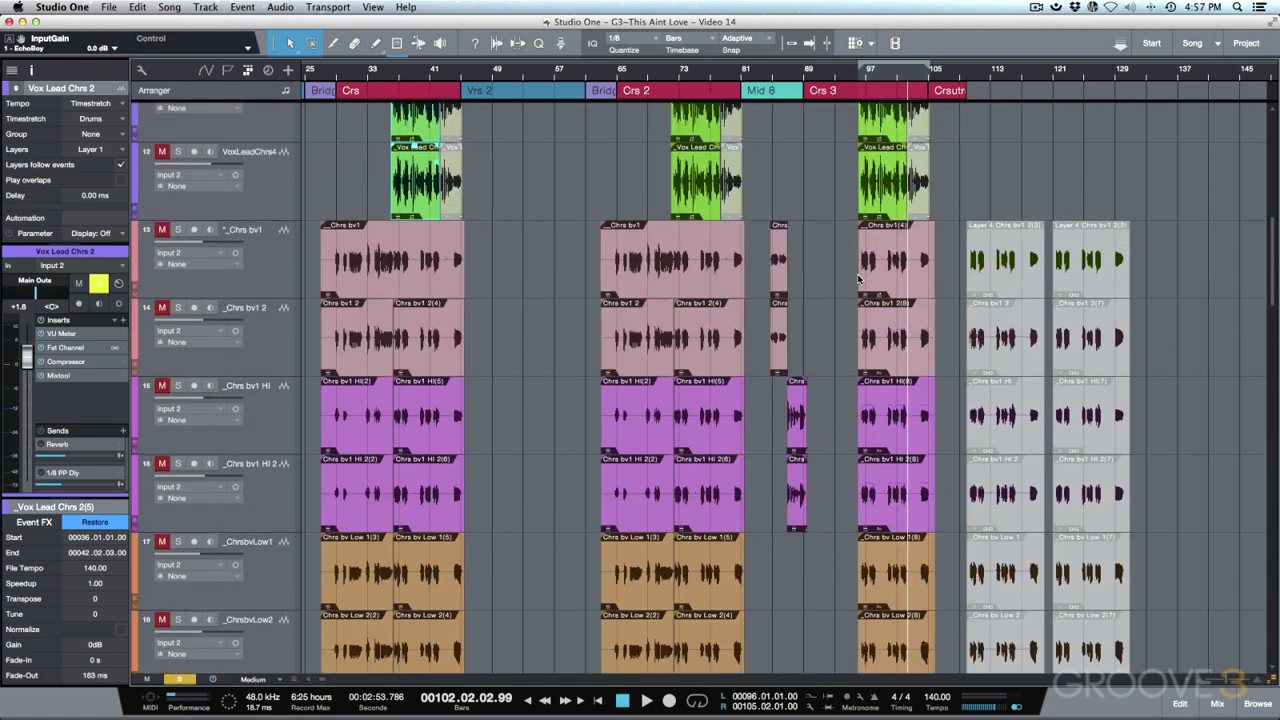
scroll(858, 279, "up", 3)
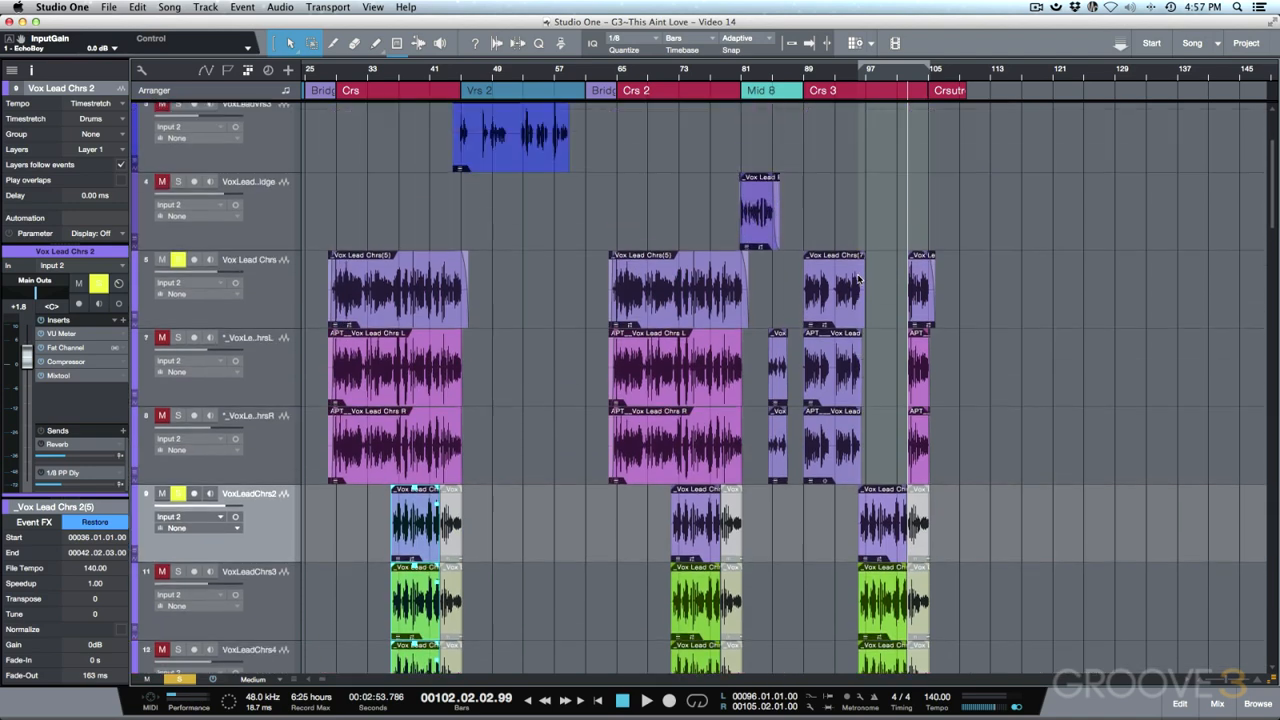
- From the Mid 8 start at bar 81, shrink track heights, enable Autoscroll, then play and stop
key("shift+b")
key("shift+b")
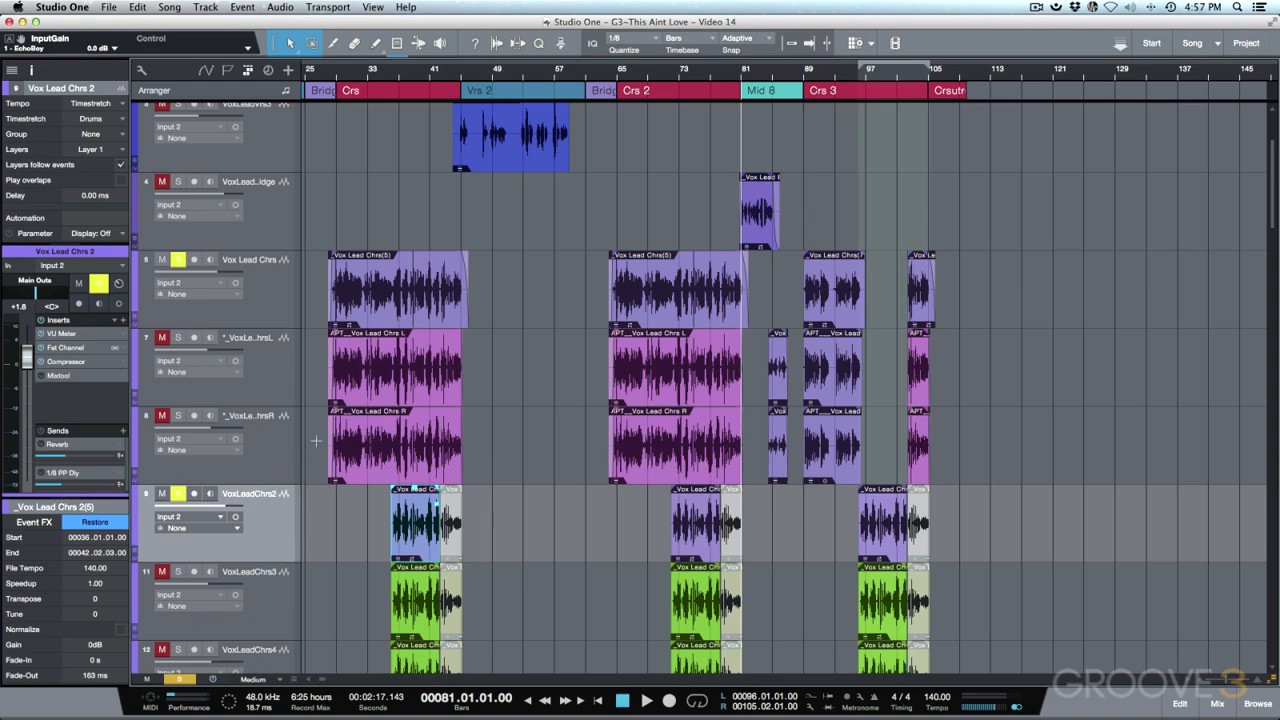
scroll(370, 413, "down", 10)
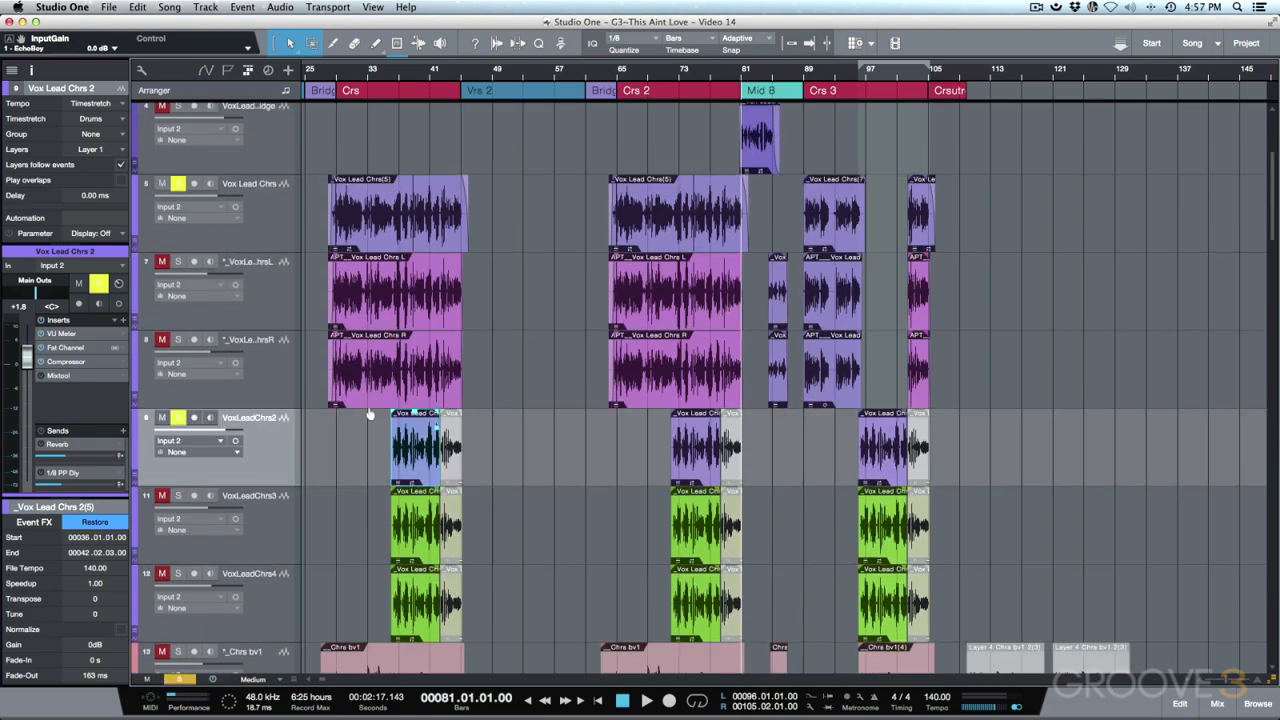
key("shift+w")
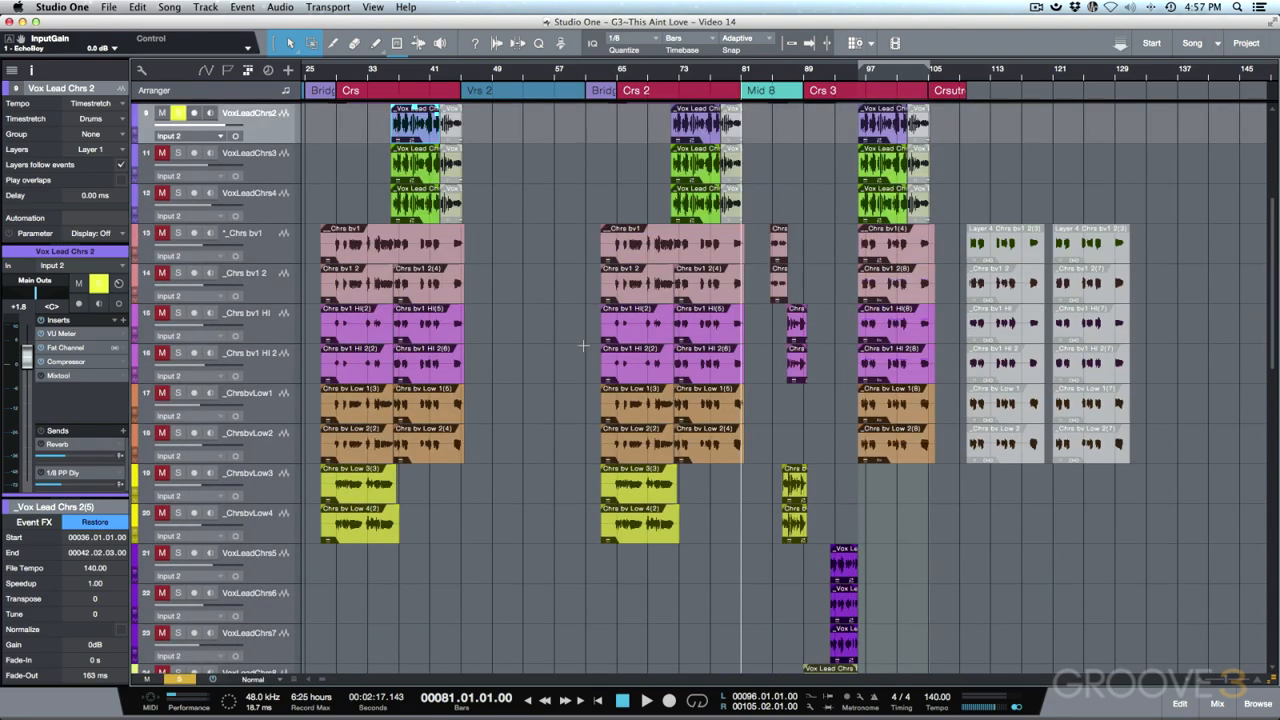
key("shift+w")
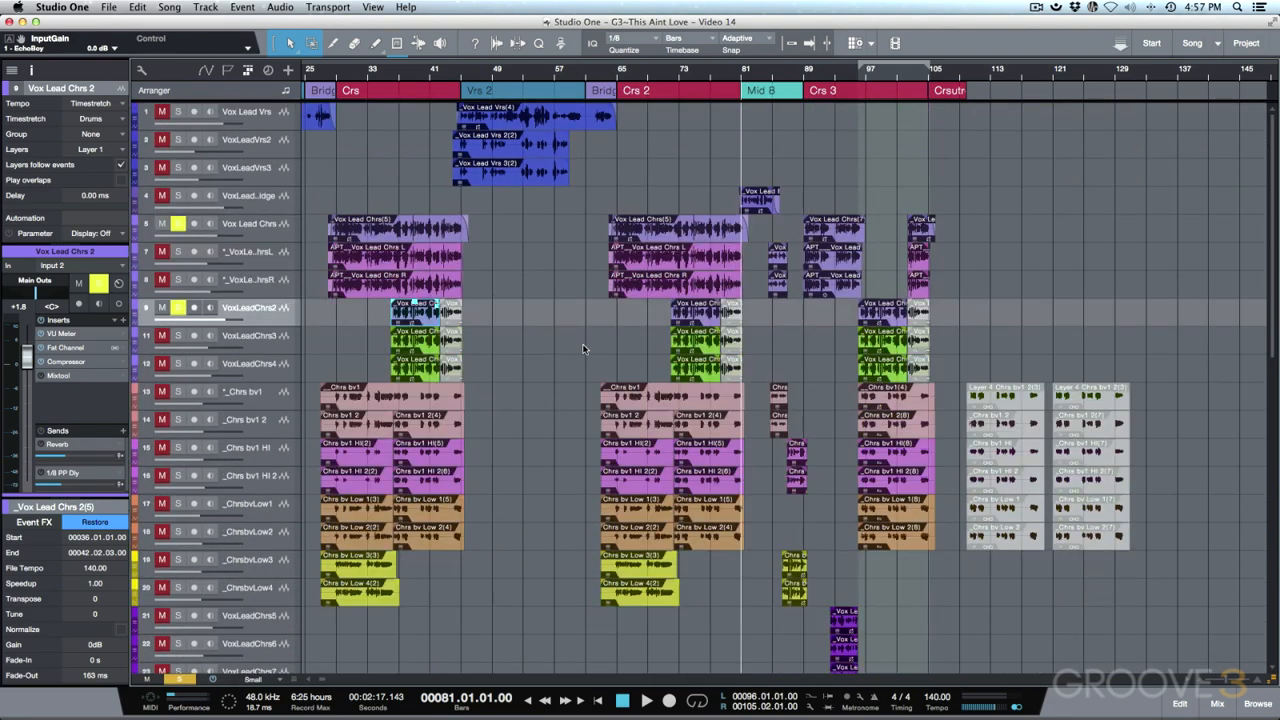
key("f")
key("space")
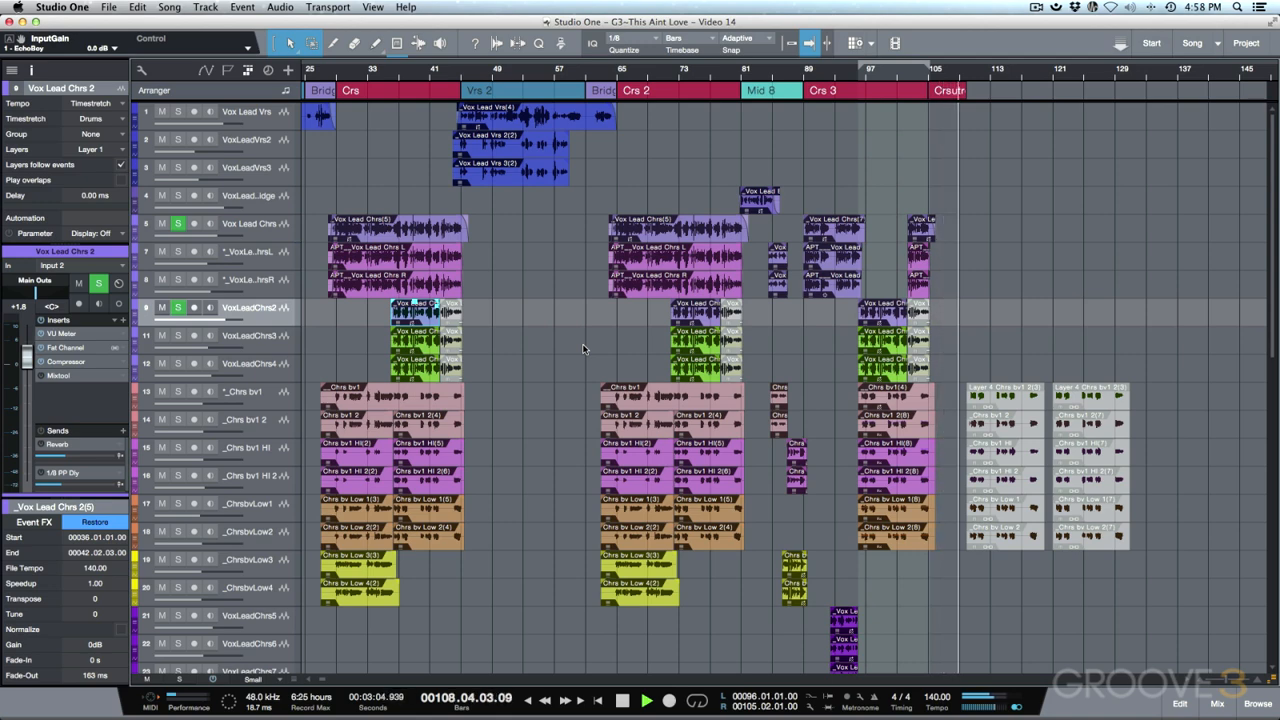
key("space")
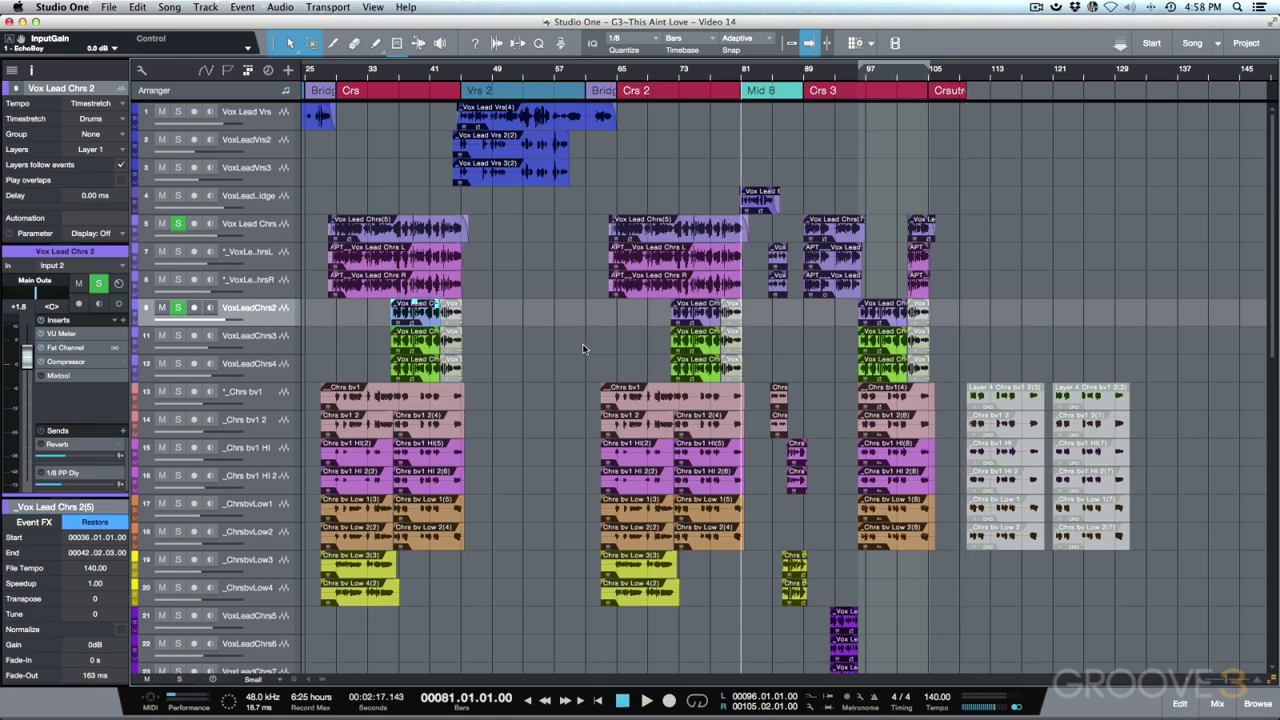